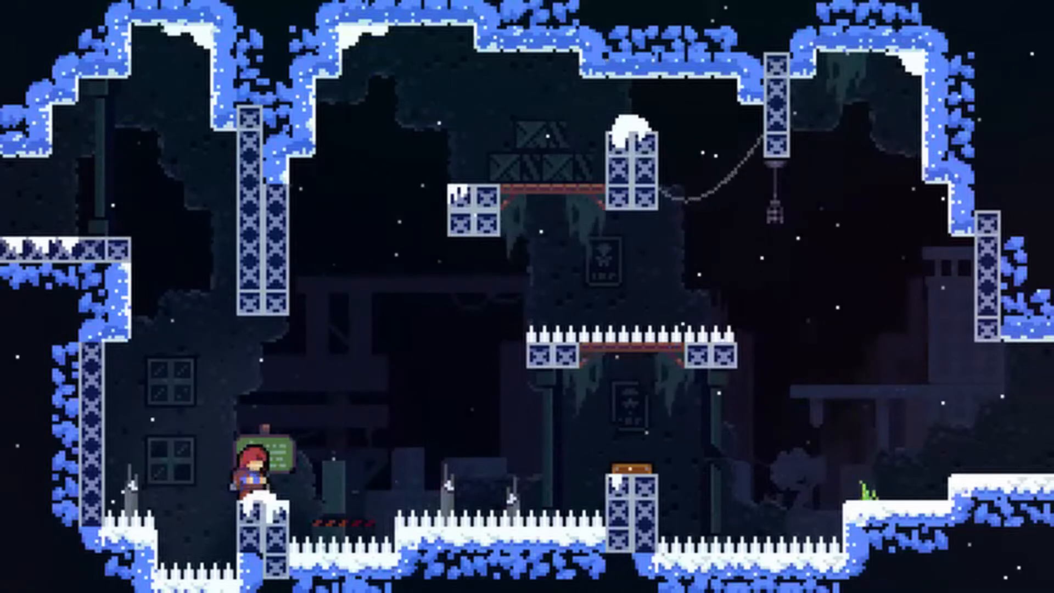
key(Right)
key(c)
key(x)
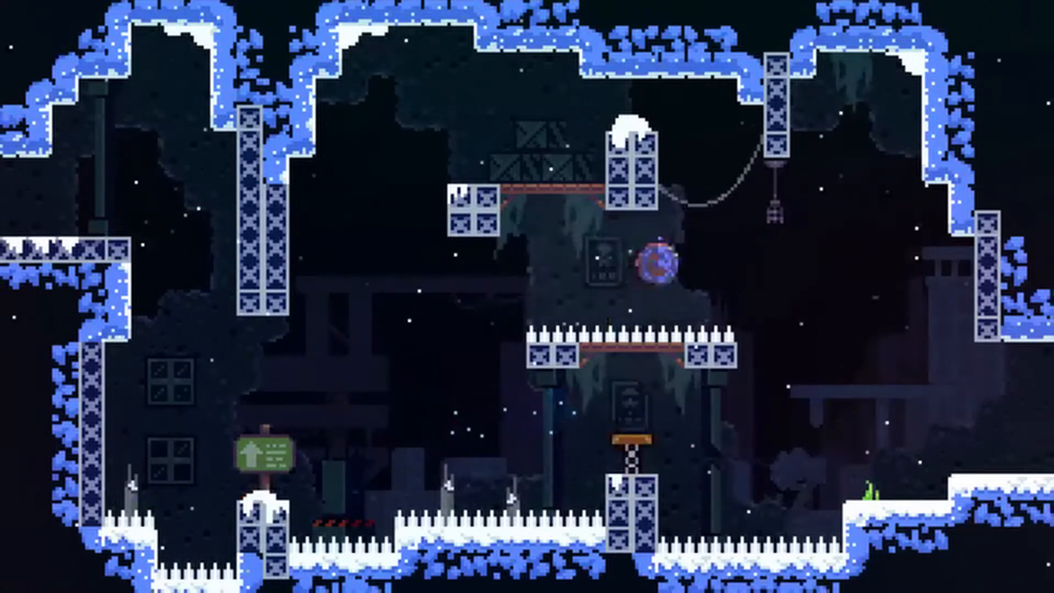
key(Right)
key(x)
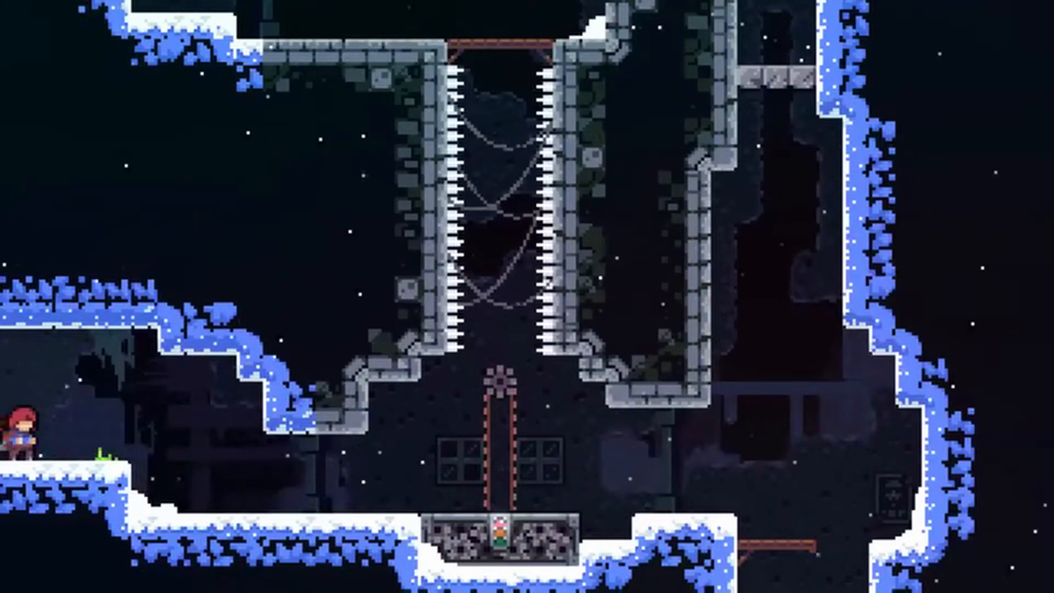
key(Right)
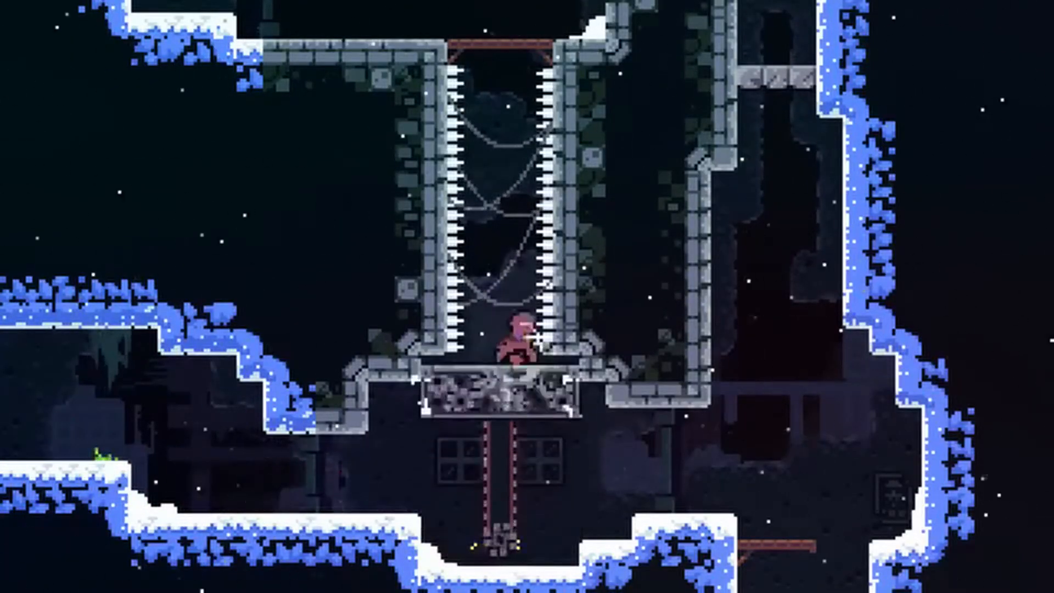
key(c)
key(x)
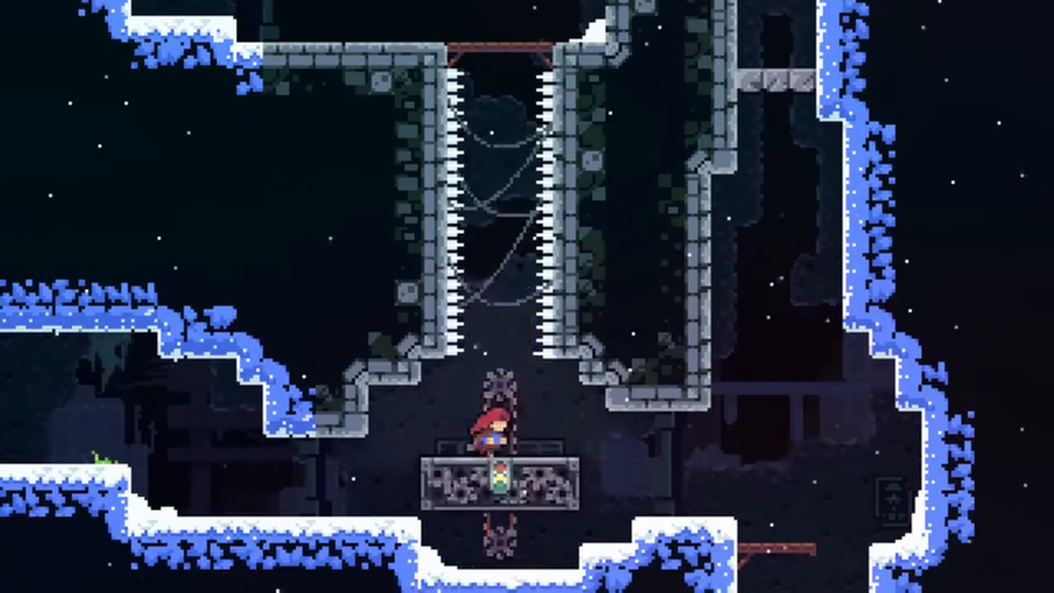
key(c)
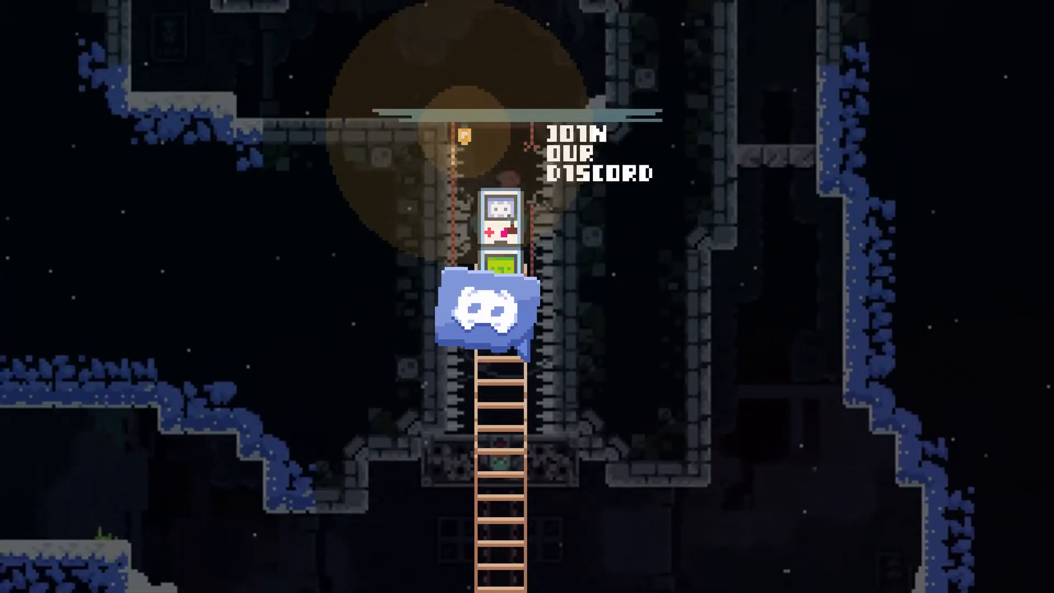
key(Left)
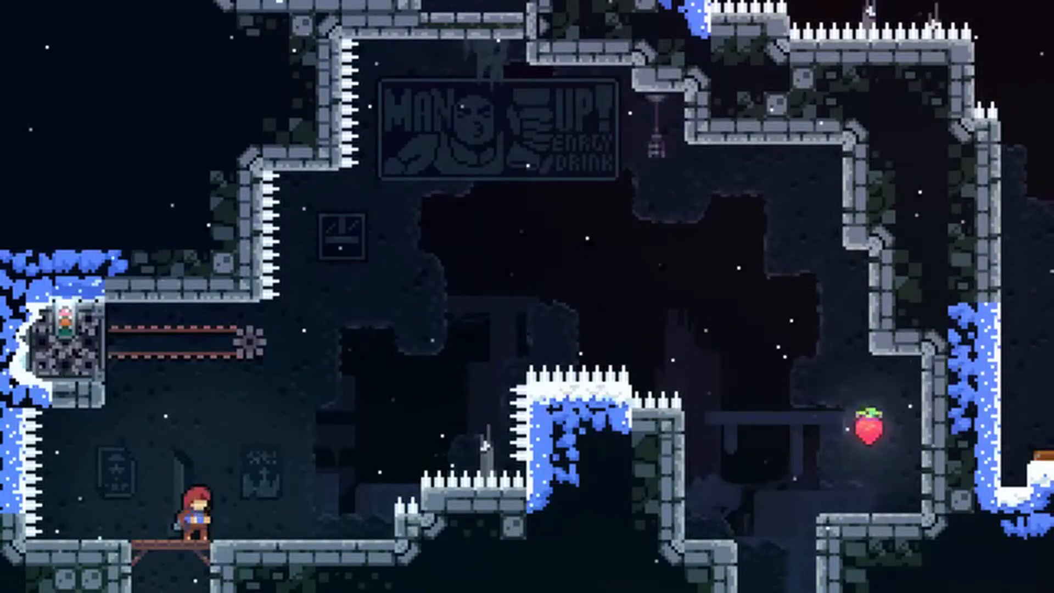
key(Right)
key(c)
key(Left)
key(x)
key(z)
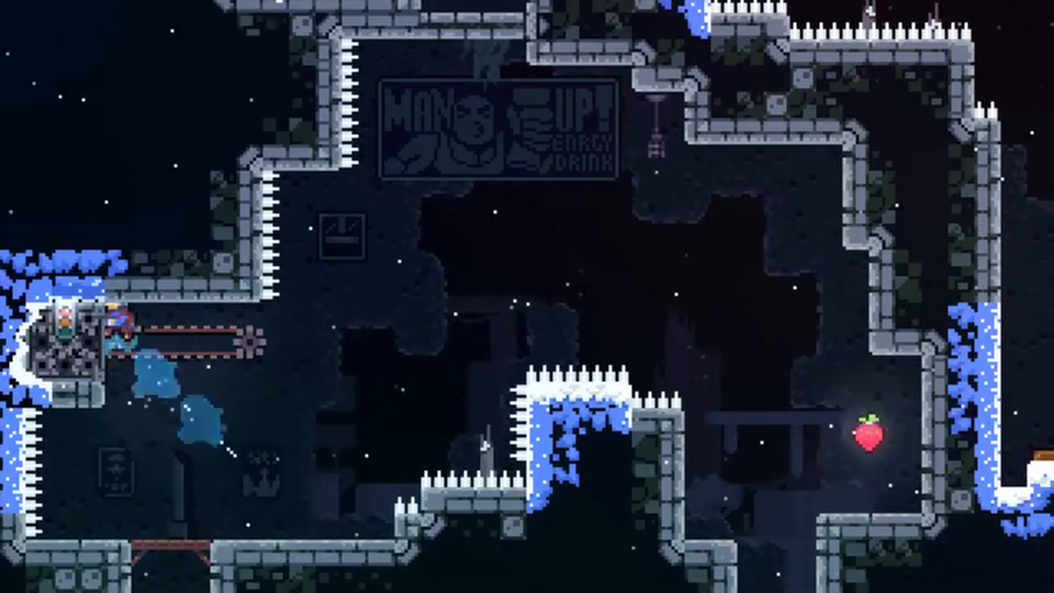
key(Right)
key(c)
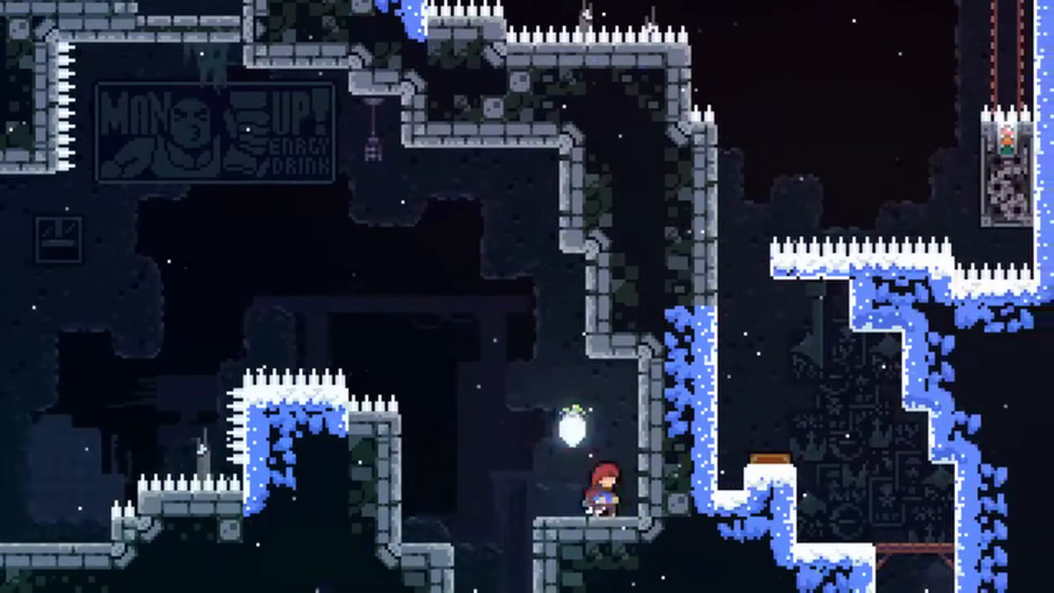
key(Left)
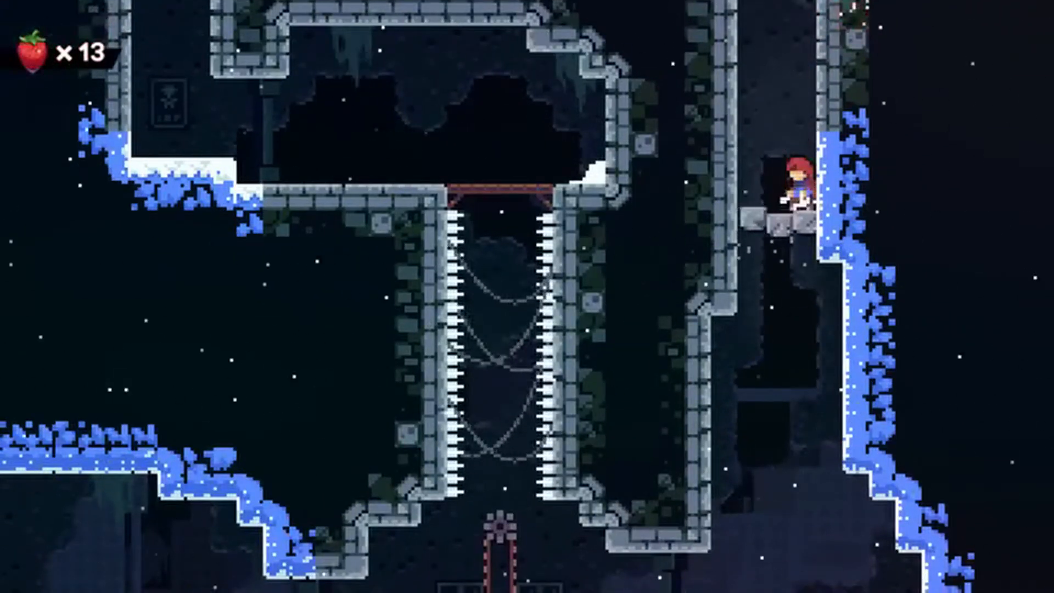
key(Right)
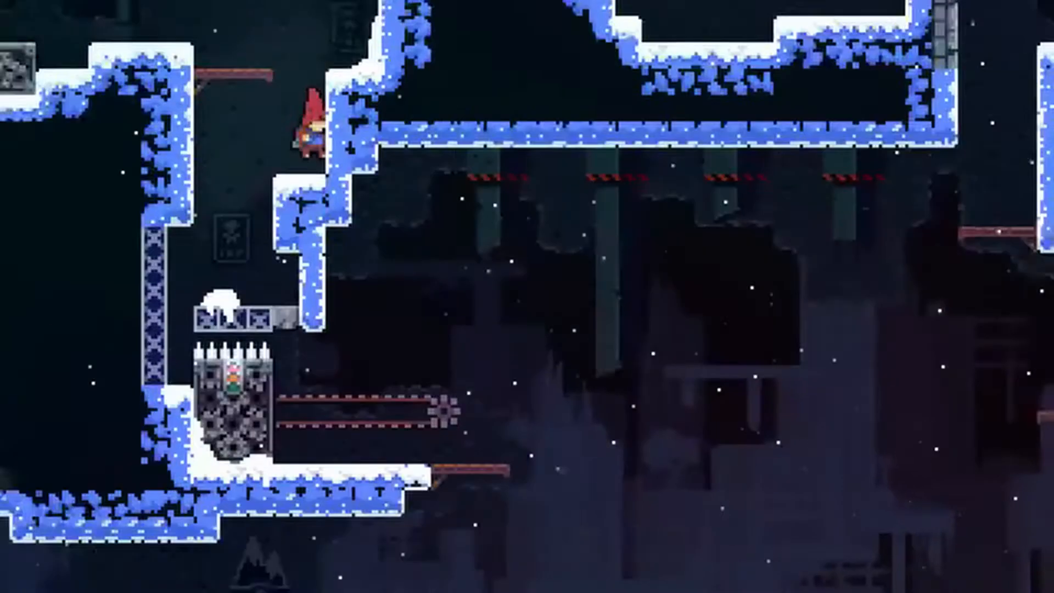
key(Left)
key(Left)
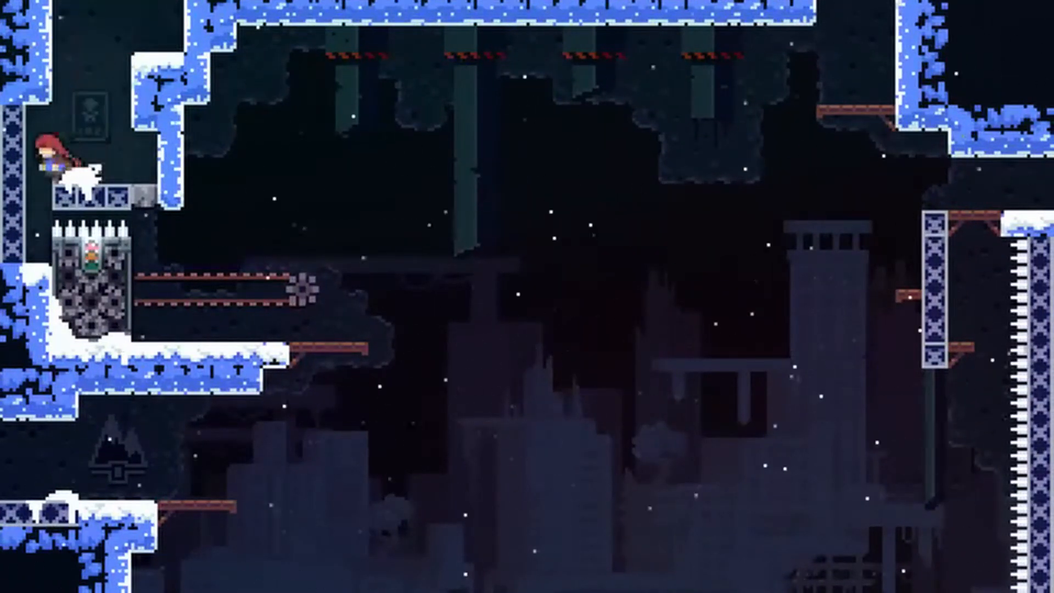
key(Right)
key(z)
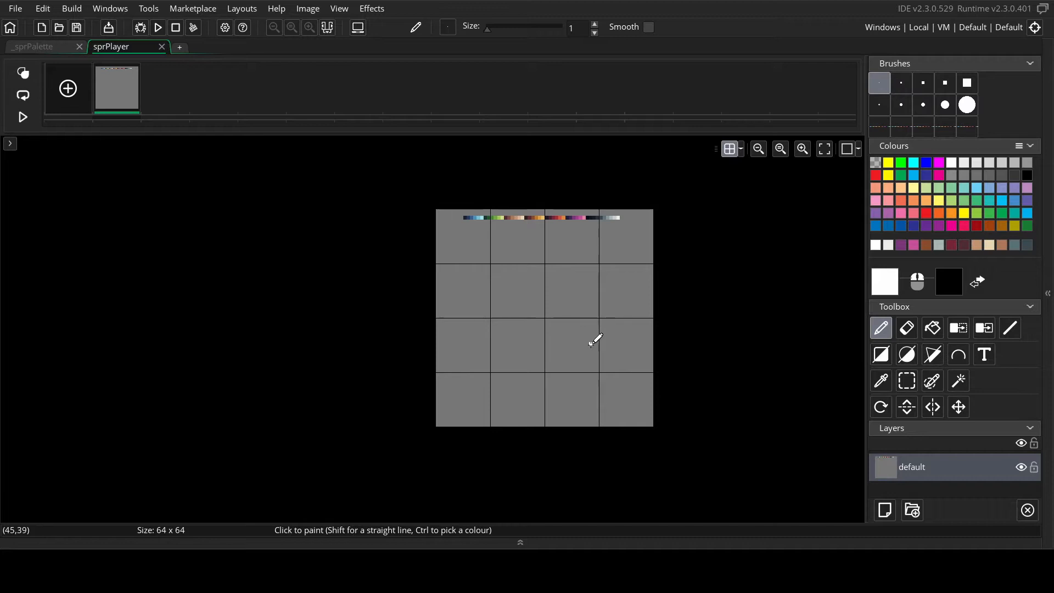
ctrl+scroll(604, 341, up, 3)
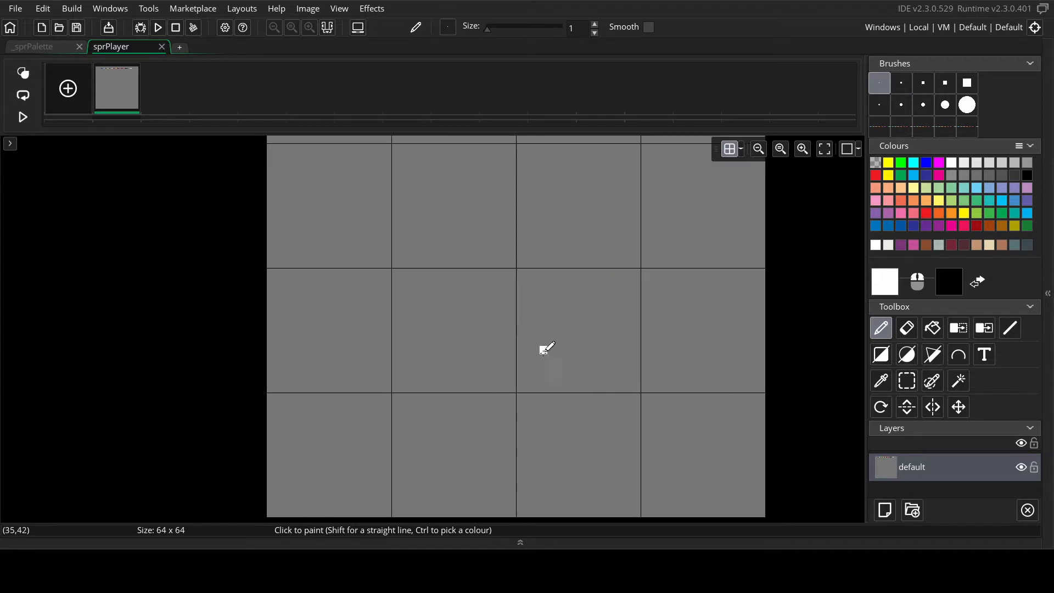
scroll(544, 351, down, 2)
scroll(566, 350, down, 3)
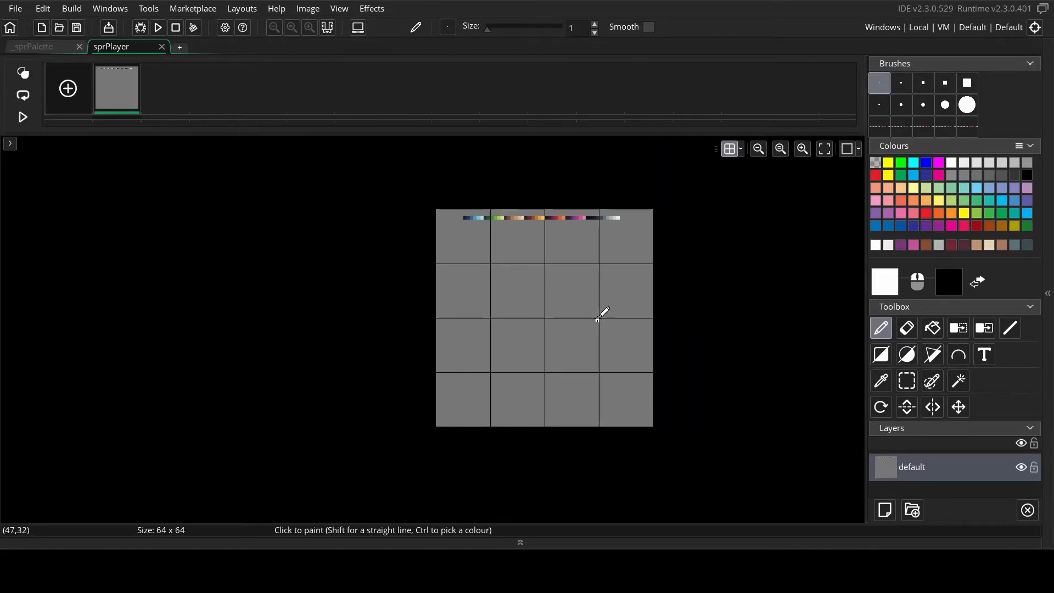
scroll(631, 289, up, 2)
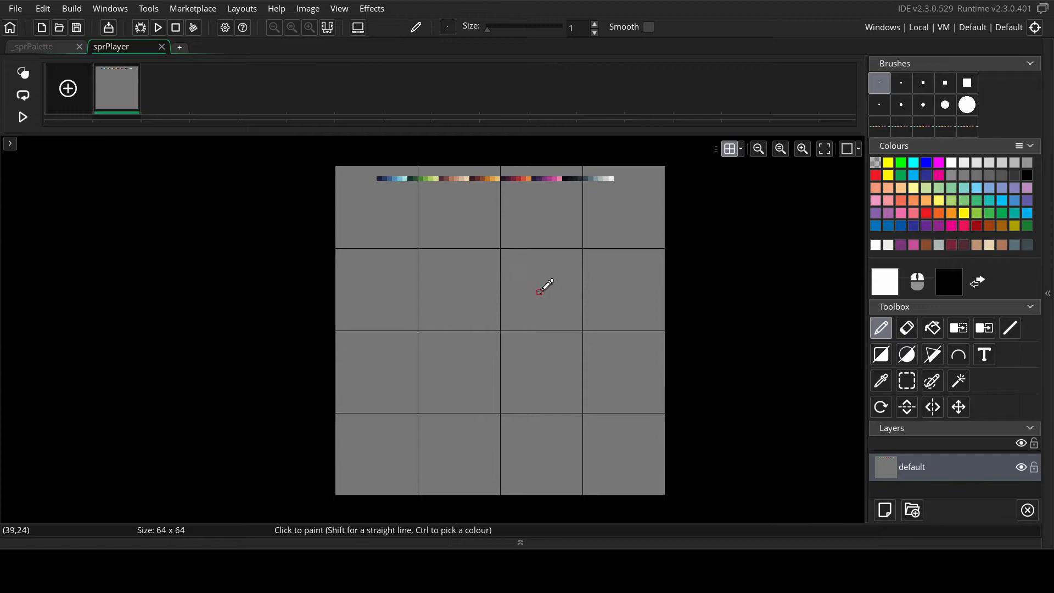
scroll(541, 290, up, 1)
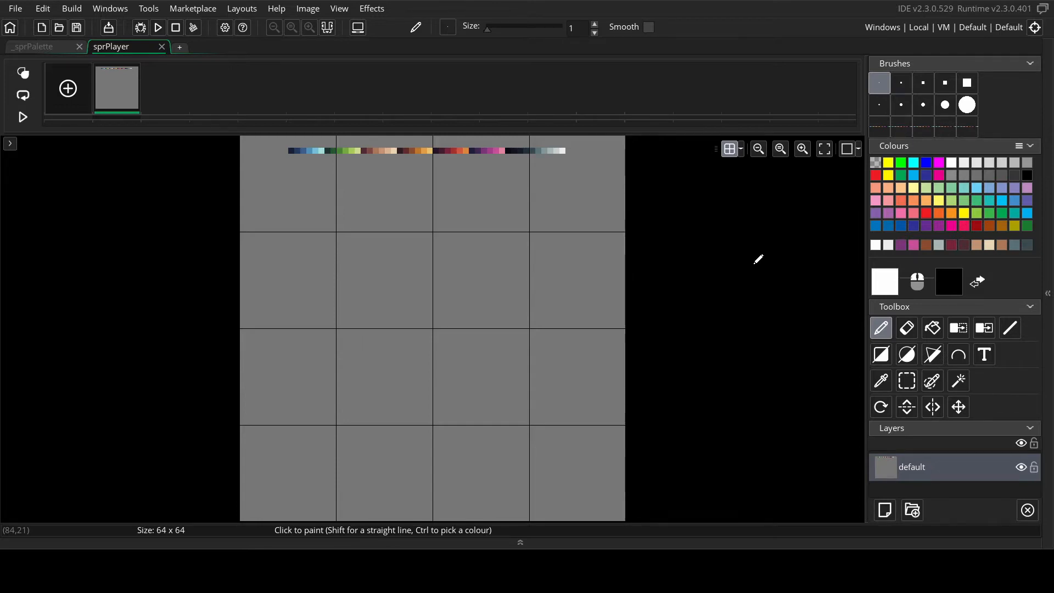
key(g)
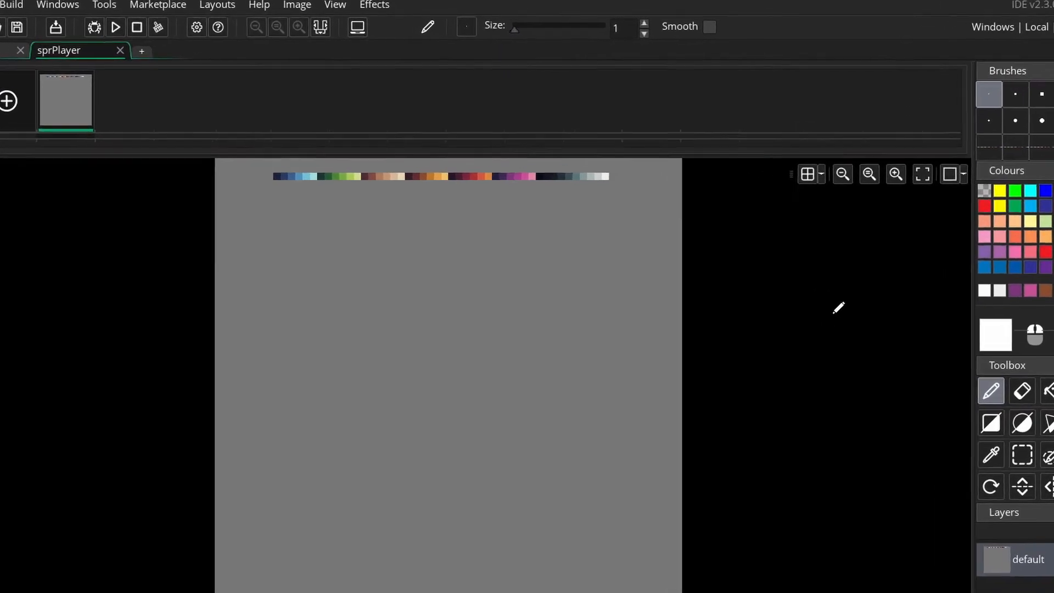
key(g)
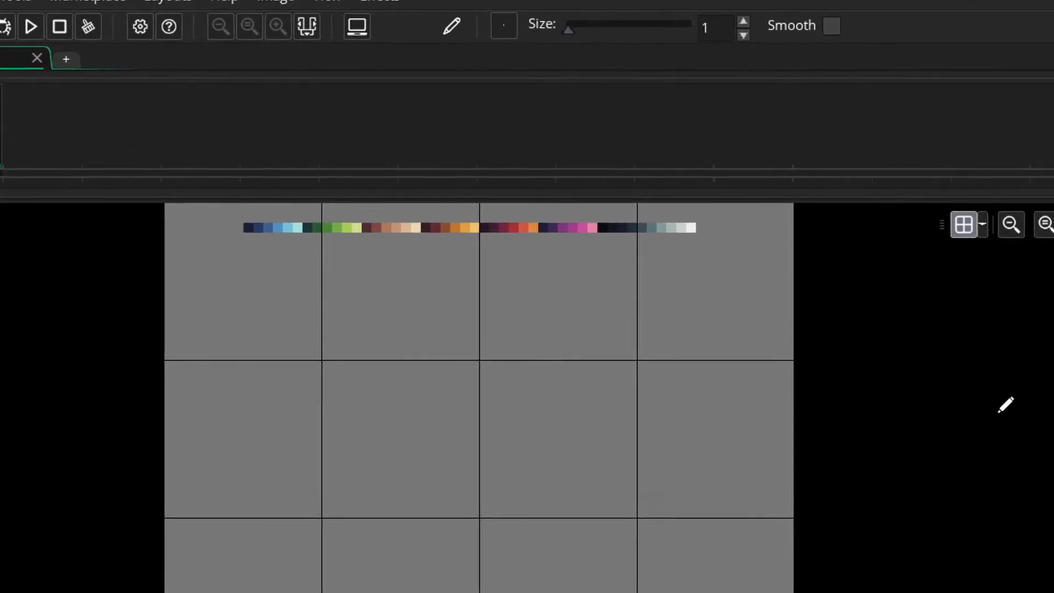
- Draw a filled circle about 12 pixels wide below the upper grid line, using the pale yellow-green sampled from the palette strip
scroll(388, 376, up, 1)
scroll(516, 470, up, 2)
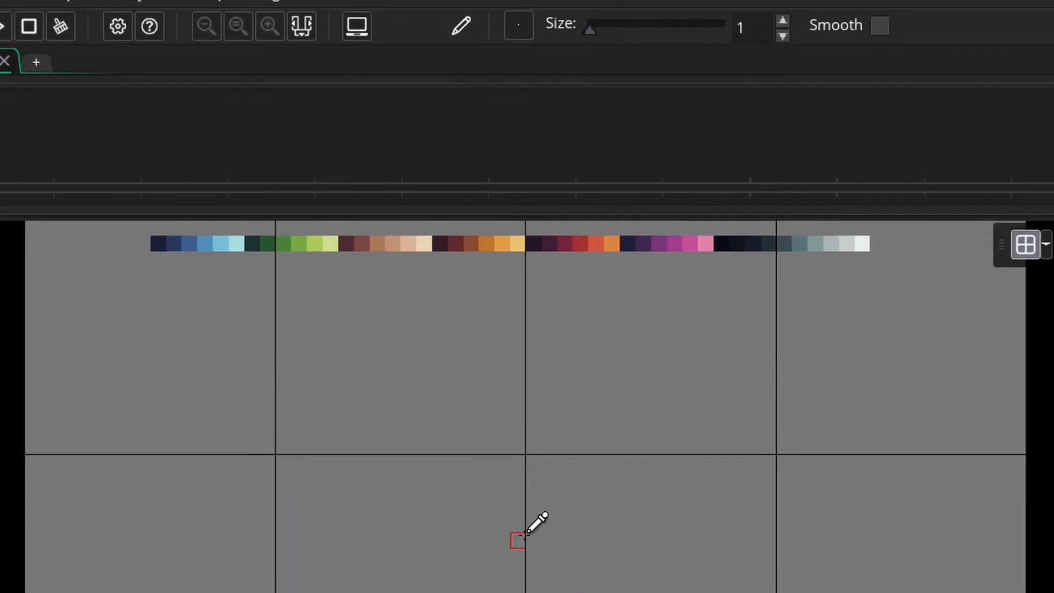
scroll(537, 522, up, 1)
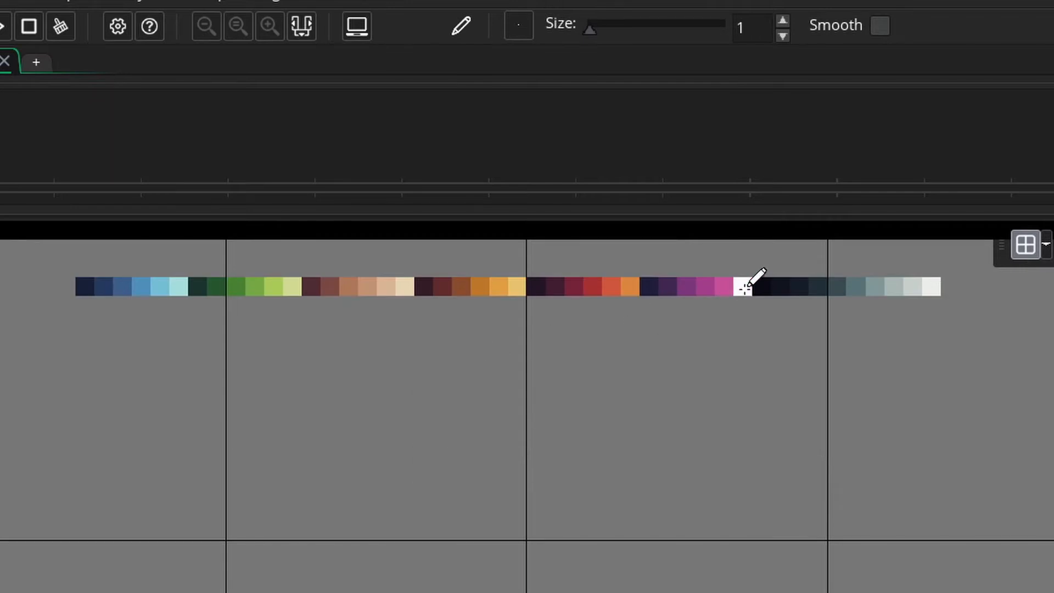
key(o)
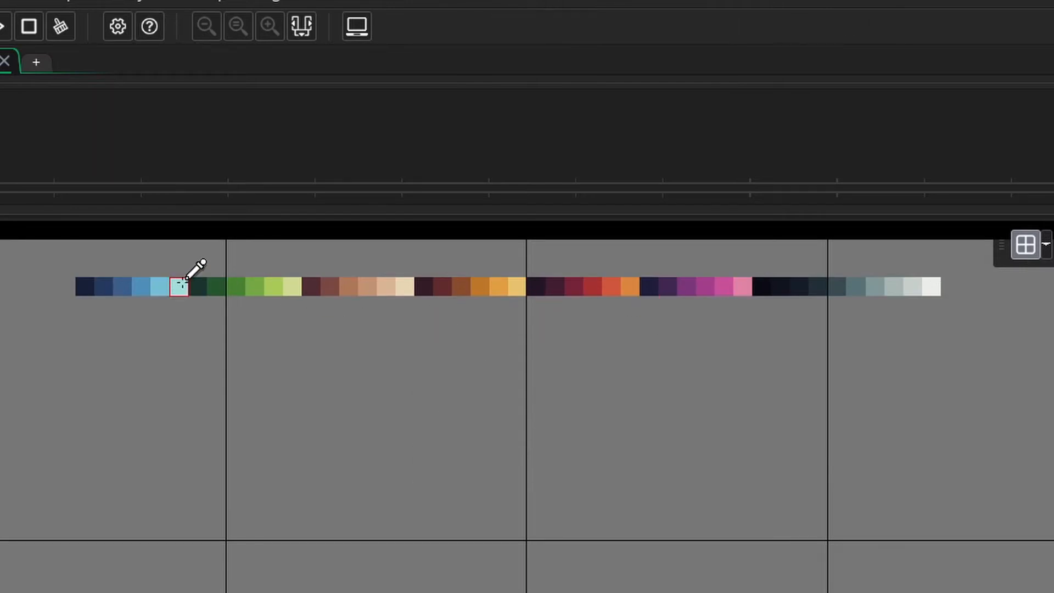
scroll(481, 346, down, 1)
key(r)
scroll(505, 391, down, 1)
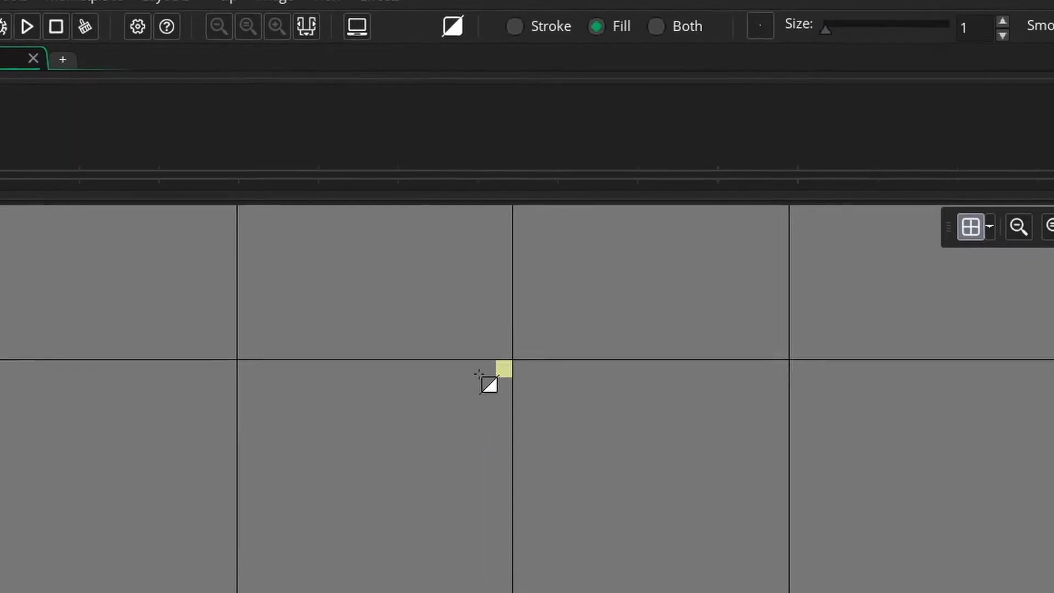
ctrl+scroll(409, 419, up, 1)
key(c)
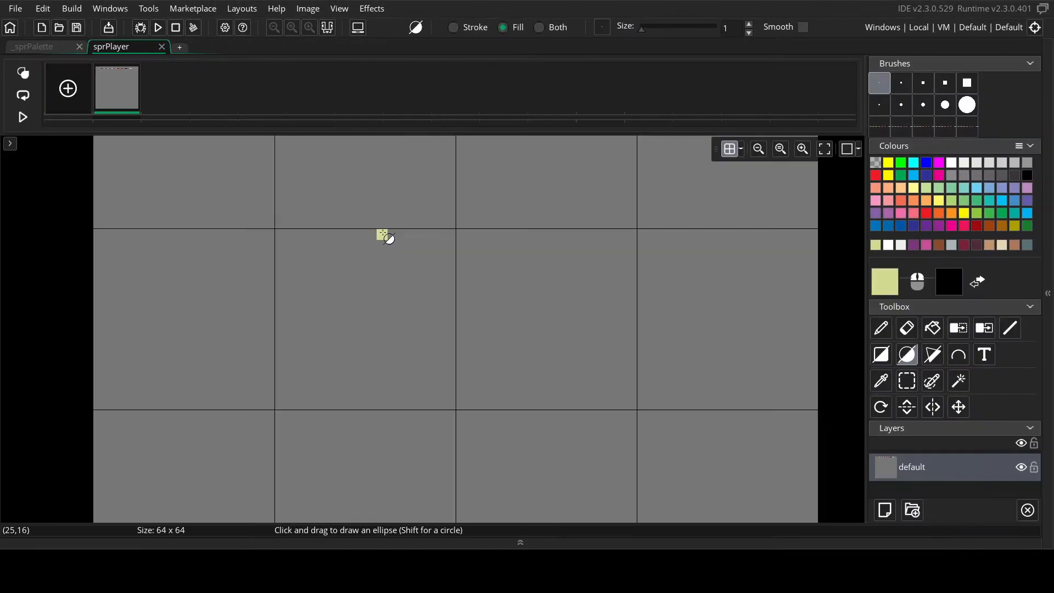
drag(401, 232, 510, 304)
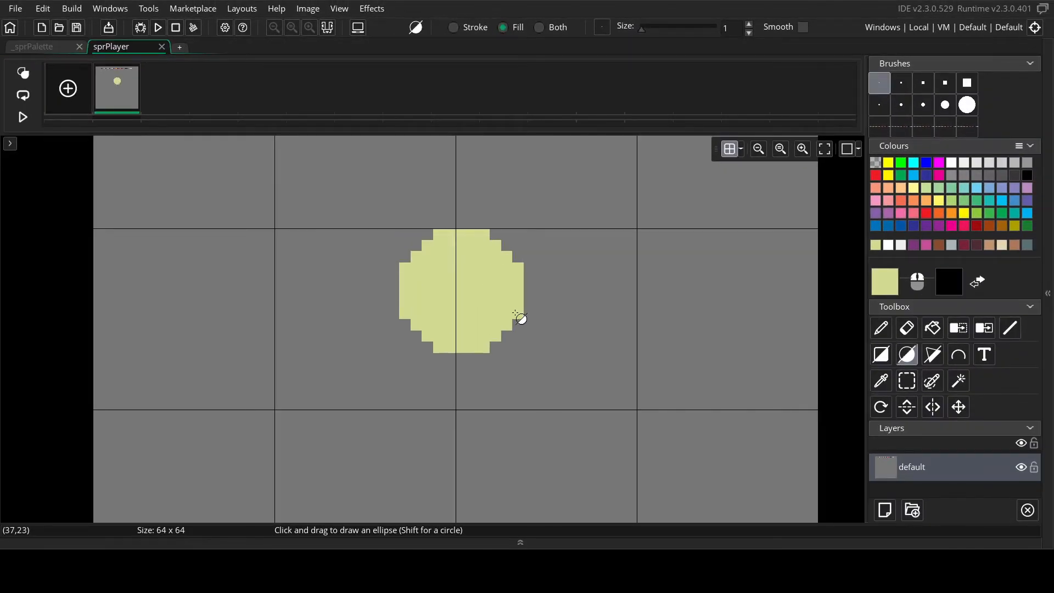
- Select the yellow-green circle and move it one pixel left so it is centred on the canvas's middle vertical grid line
key(s)
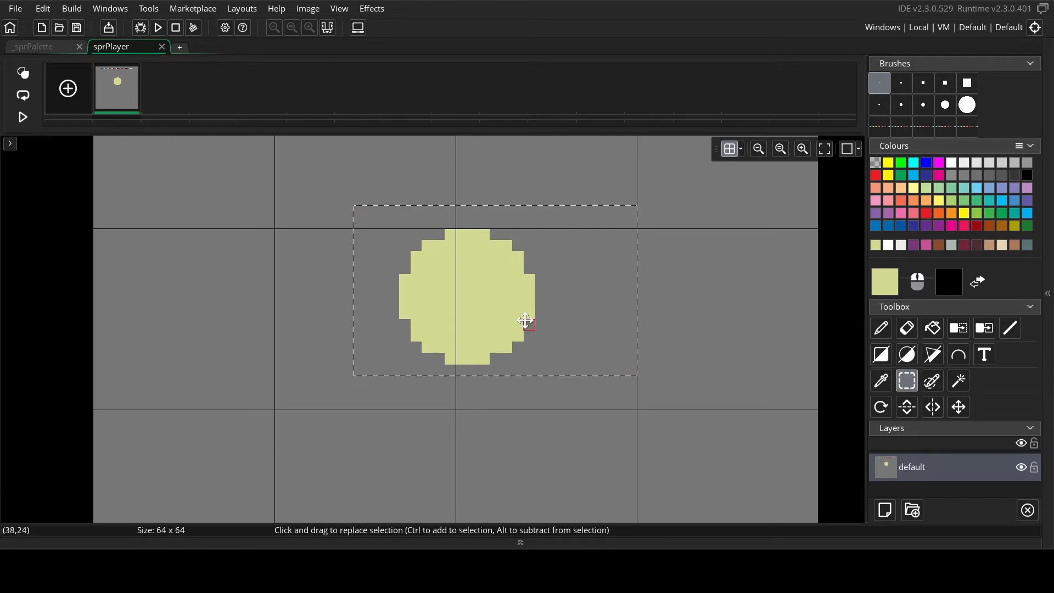
mouse_move(526, 320)
mouse_down()
mouse_move(513, 320)
mouse_move(523, 321)
mouse_up()
scroll(510, 373, down, 3)
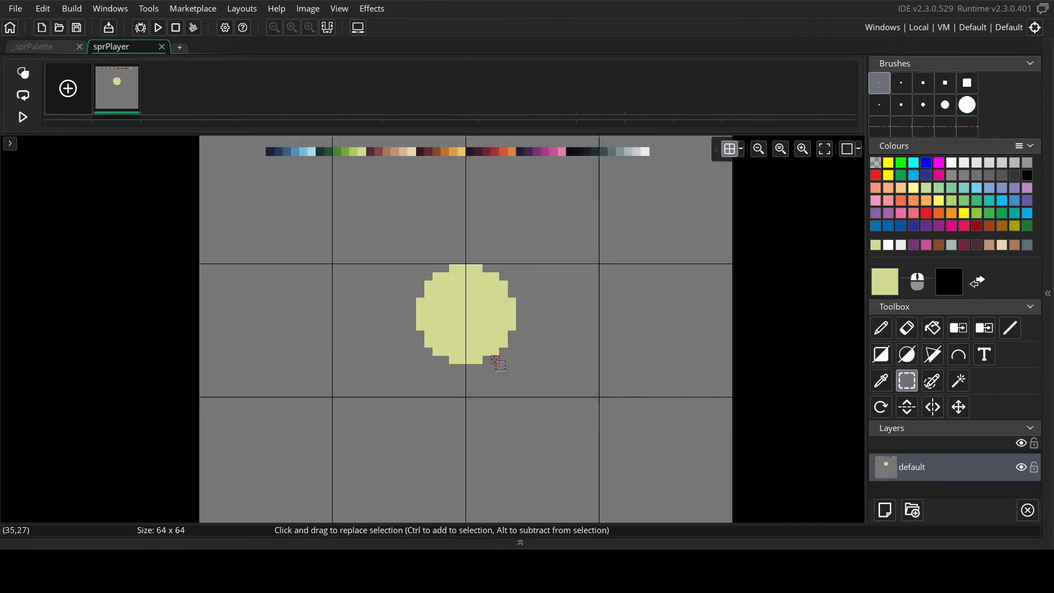
scroll(472, 352, up, 4)
key(i)
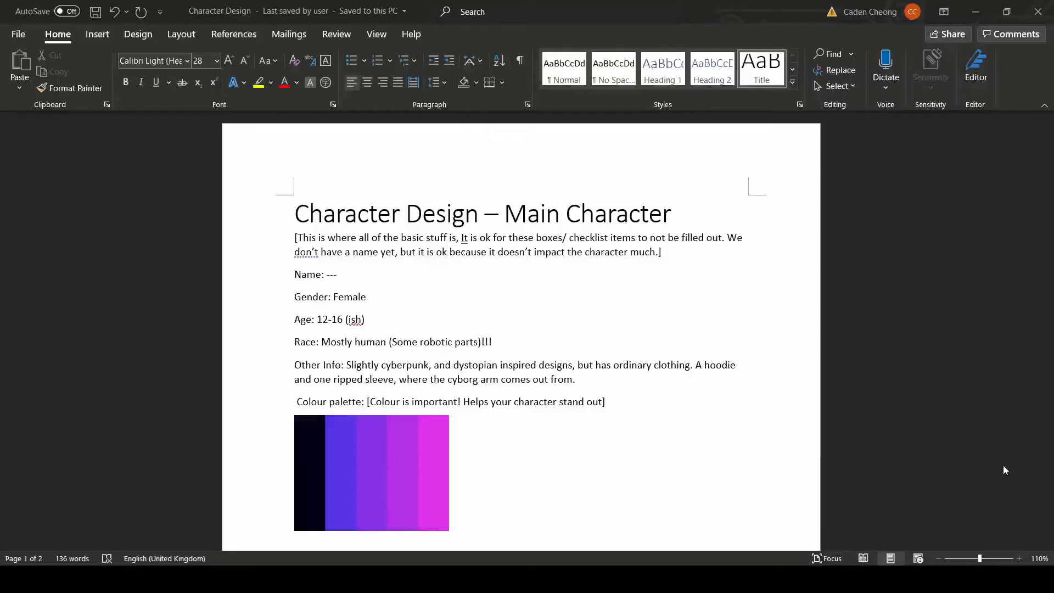
- Switch to the Character Design document in Word and review the main character's basic details, colour palette, clothing and cyborg arm references, and location images
click(187, 285)
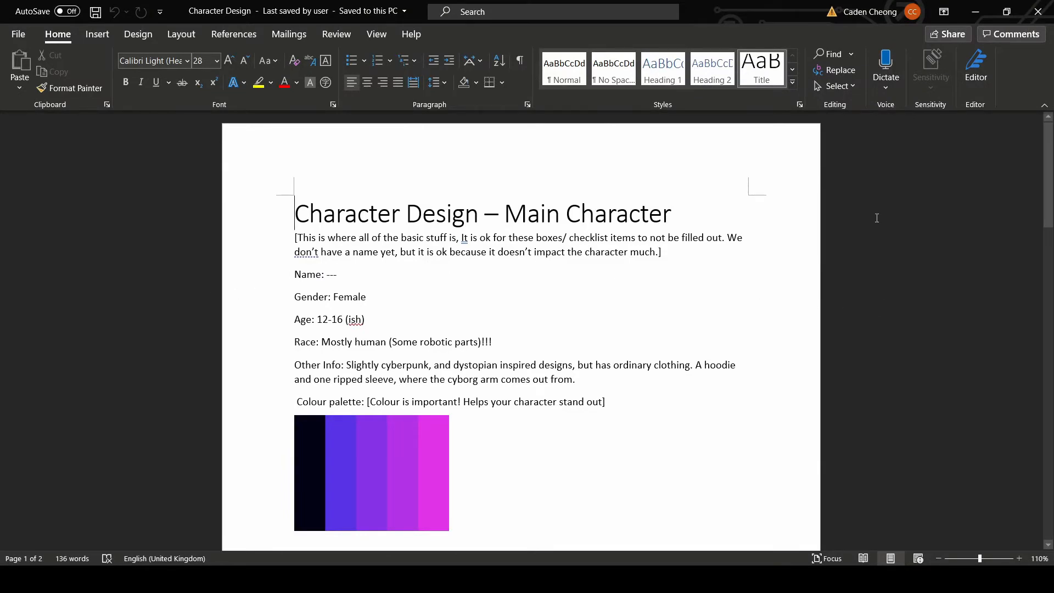
middle_click(859, 199)
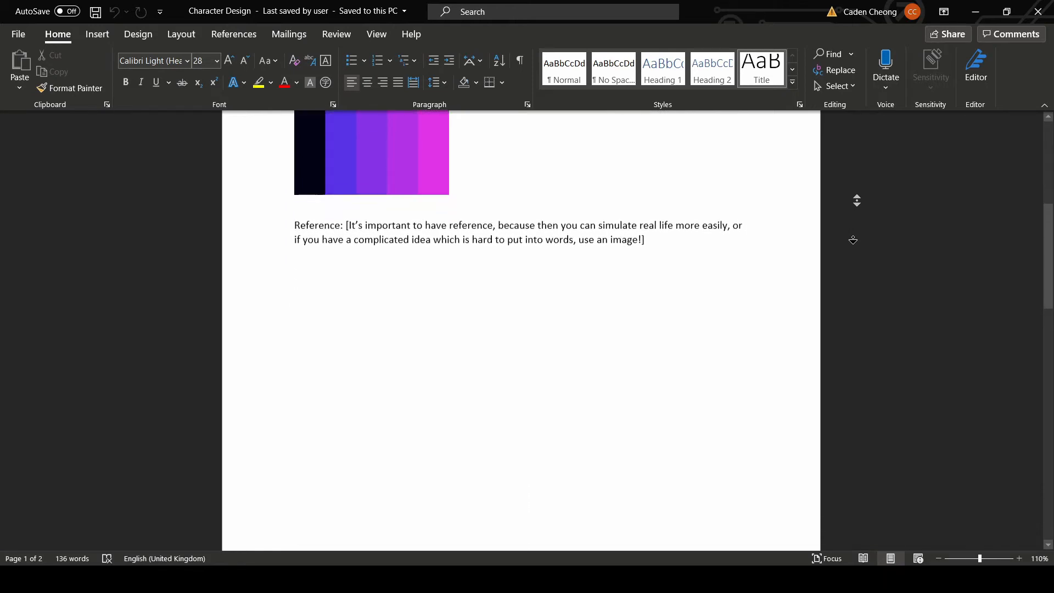
middle_click(854, 238)
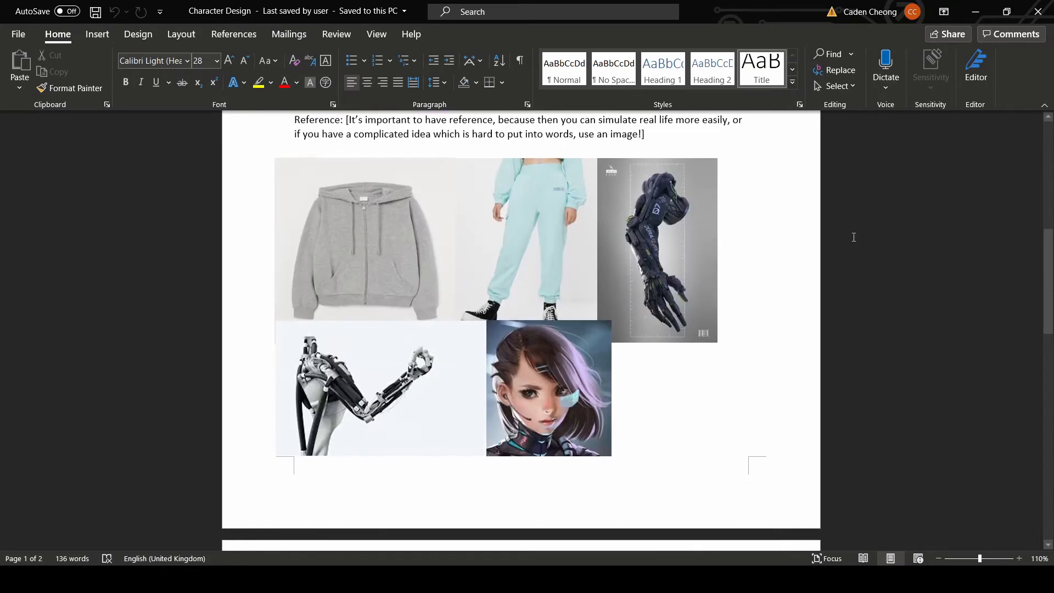
scroll(873, 247, up, 1)
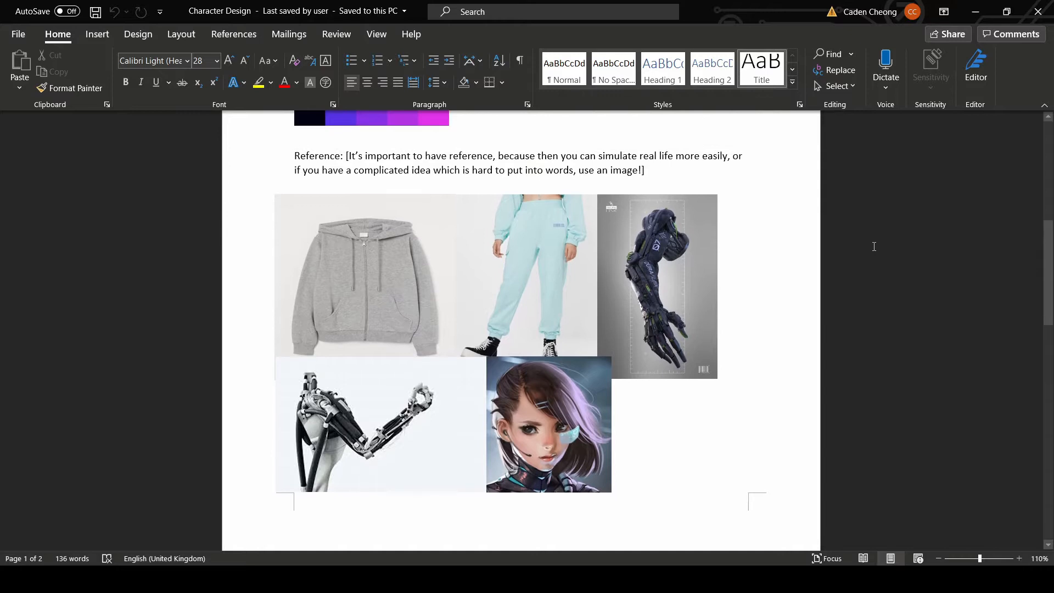
scroll(874, 246, down, 1)
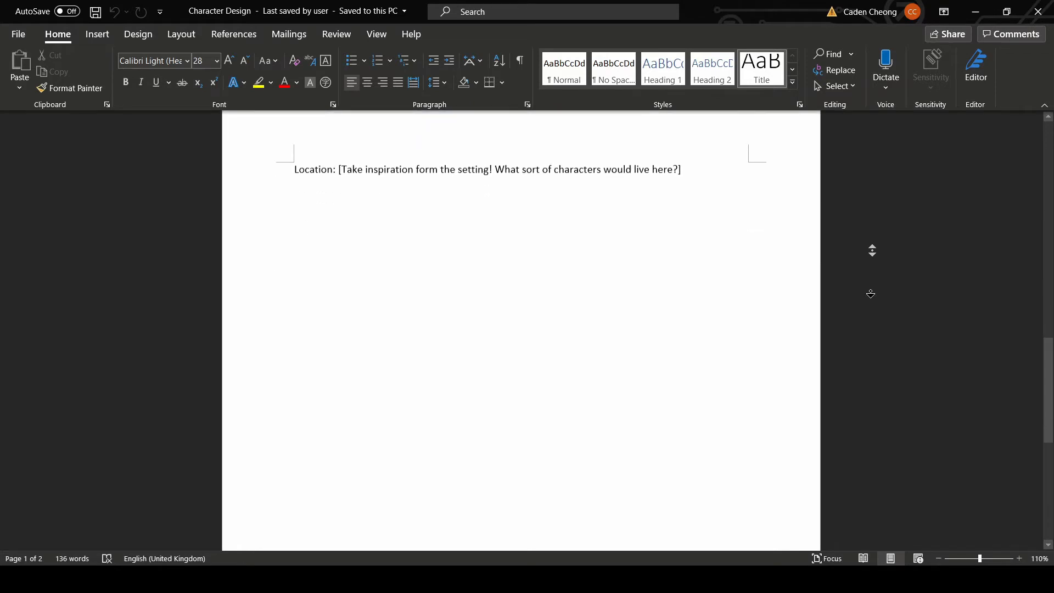
middle_click(871, 293)
scroll(539, 320, down, 1)
scroll(538, 320, down, 1)
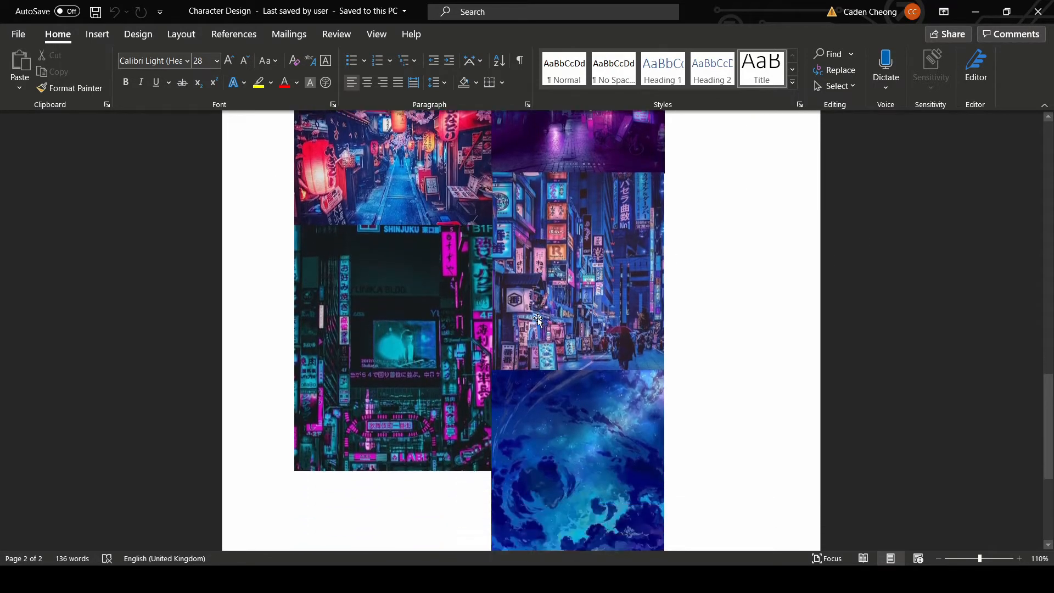
scroll(538, 320, up, 2)
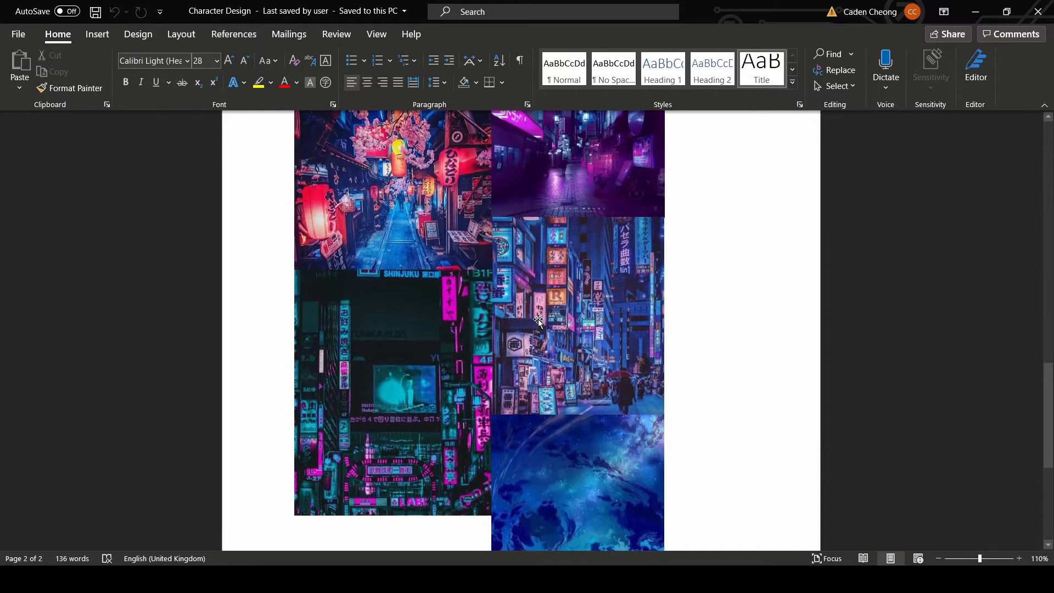
scroll(540, 321, up, 1)
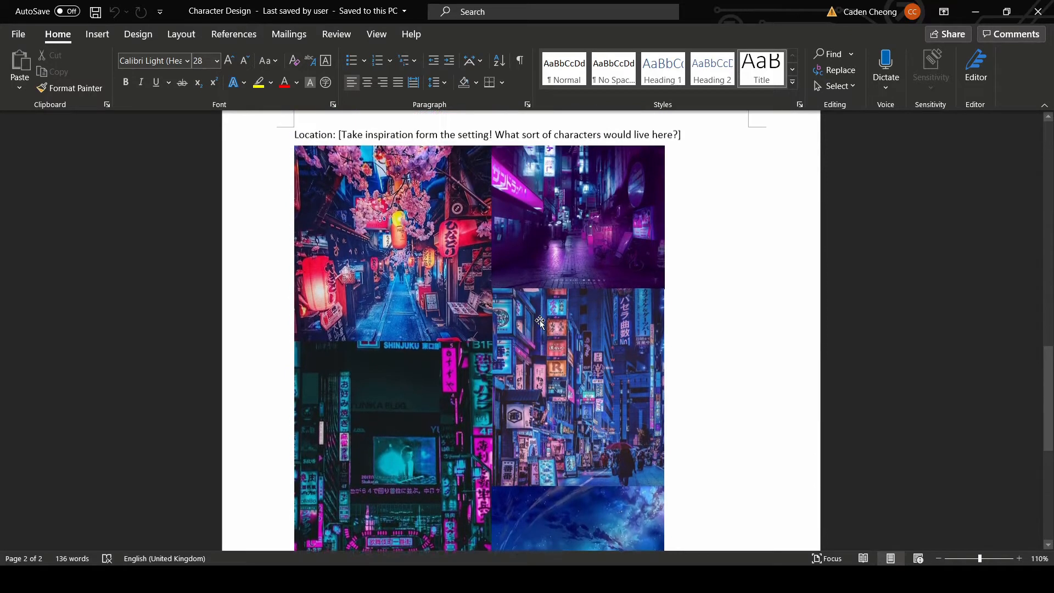
scroll(542, 322, down, 5)
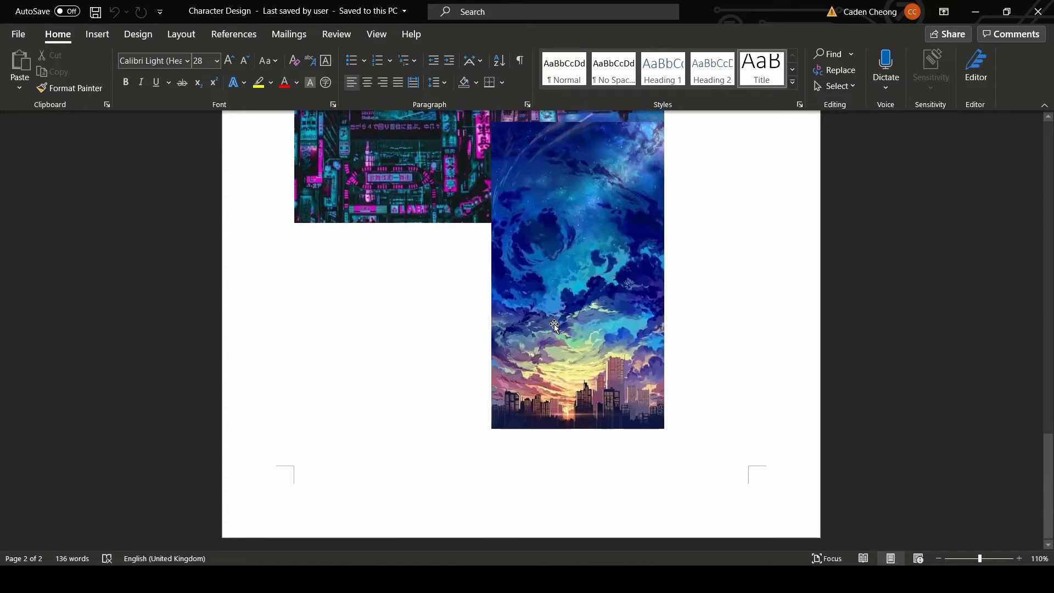
click(386, 455)
scroll(489, 385, down, 5)
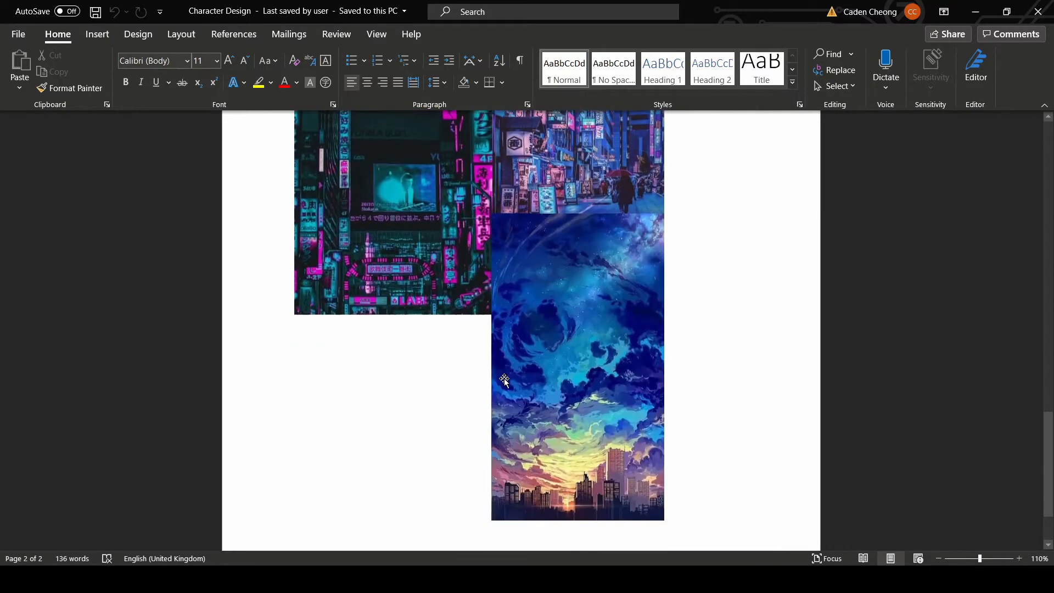
key(Return)
key(Return)
key(Return)
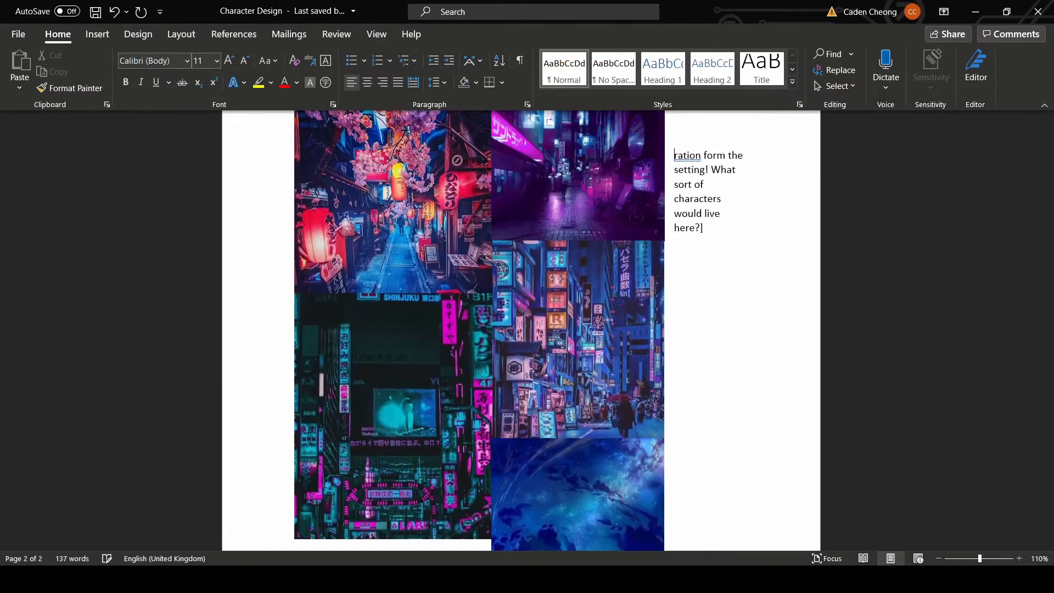
key(ctrl+z)
- Insert a blank page after the location images in the Character Design document
click(122, 36)
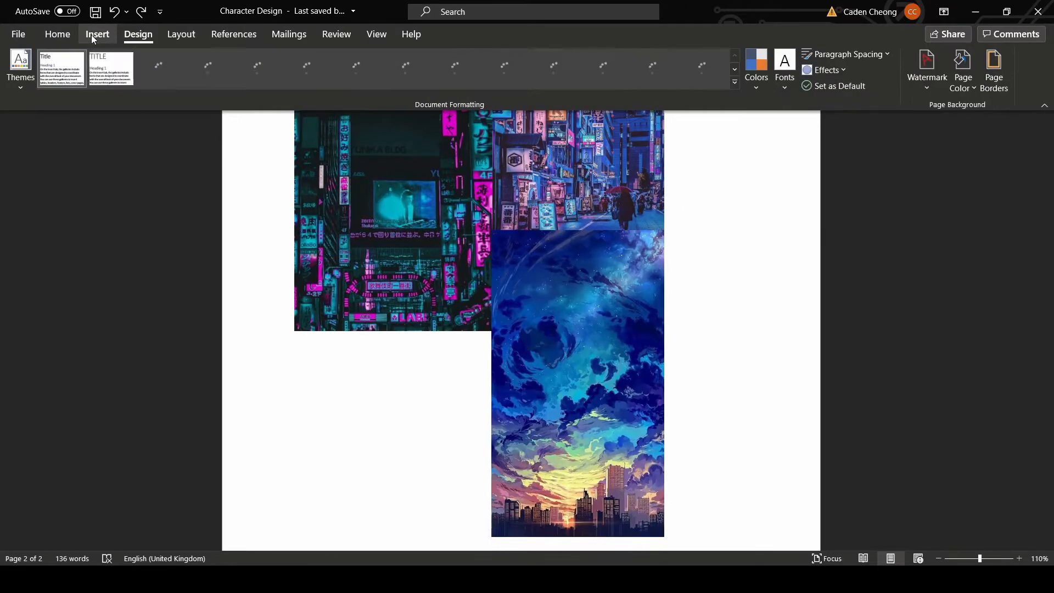
click(94, 36)
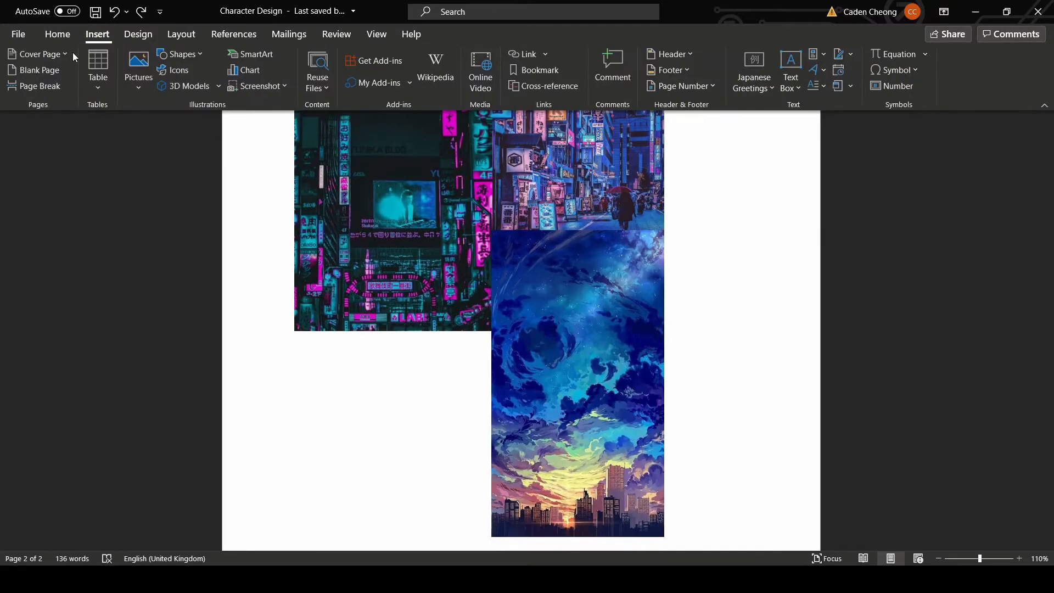
click(33, 71)
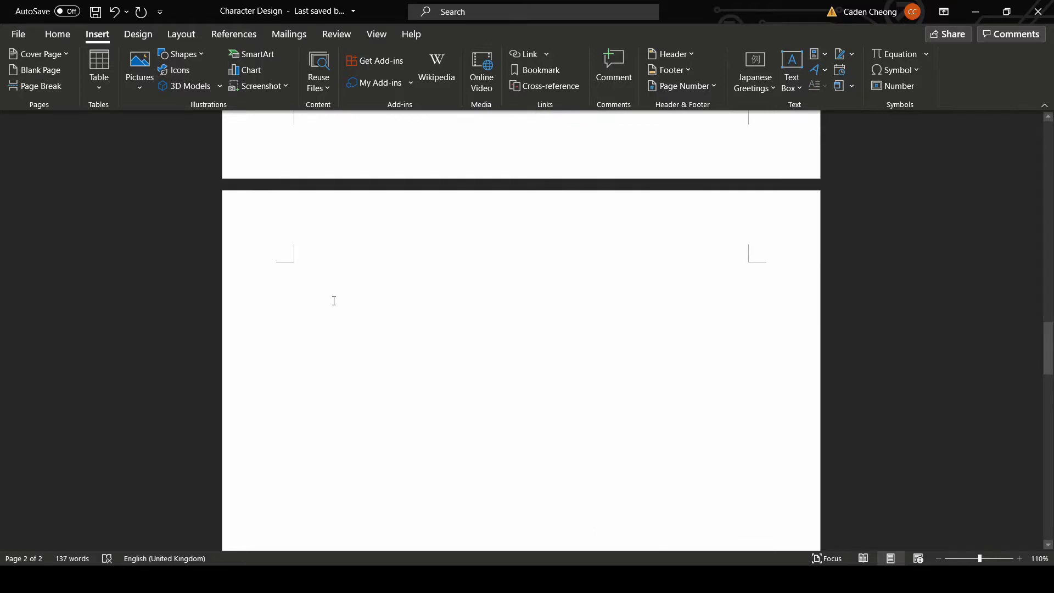
- Write on page 3: "Some people like to create a general sketch of the character on paper, just to get a rough idea of what it’ll look like."
click(265, 237)
text(Some pe)
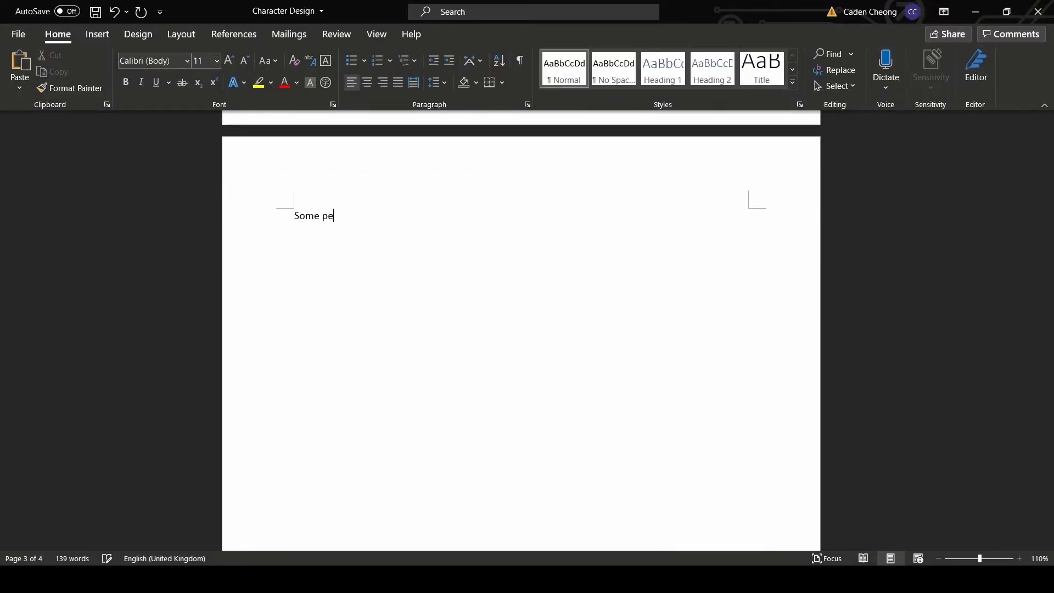
text(ople like to create a genera)
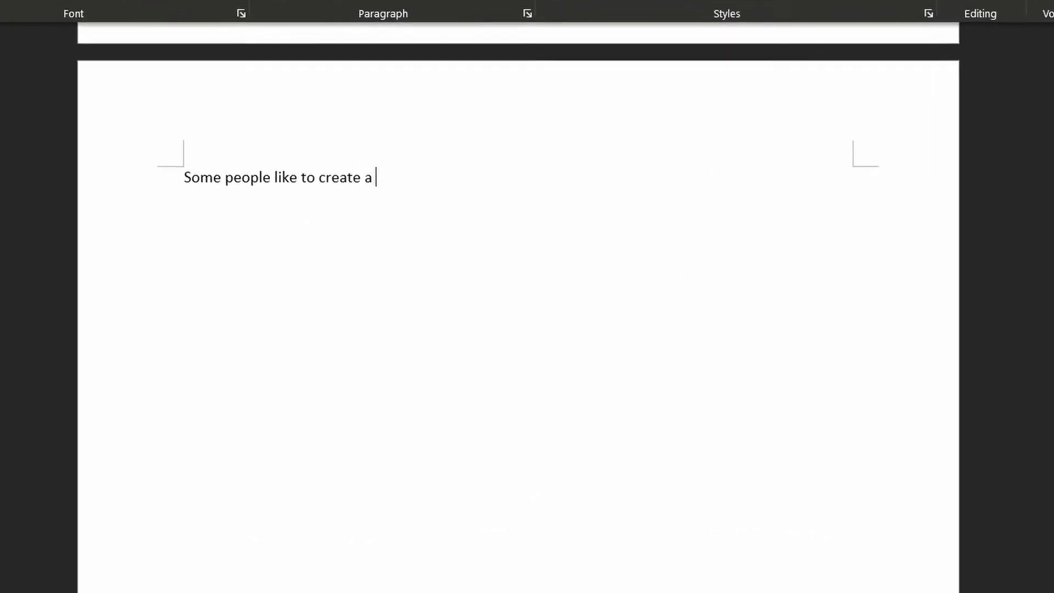
text(l sketch of the character on paper, just to get a r)
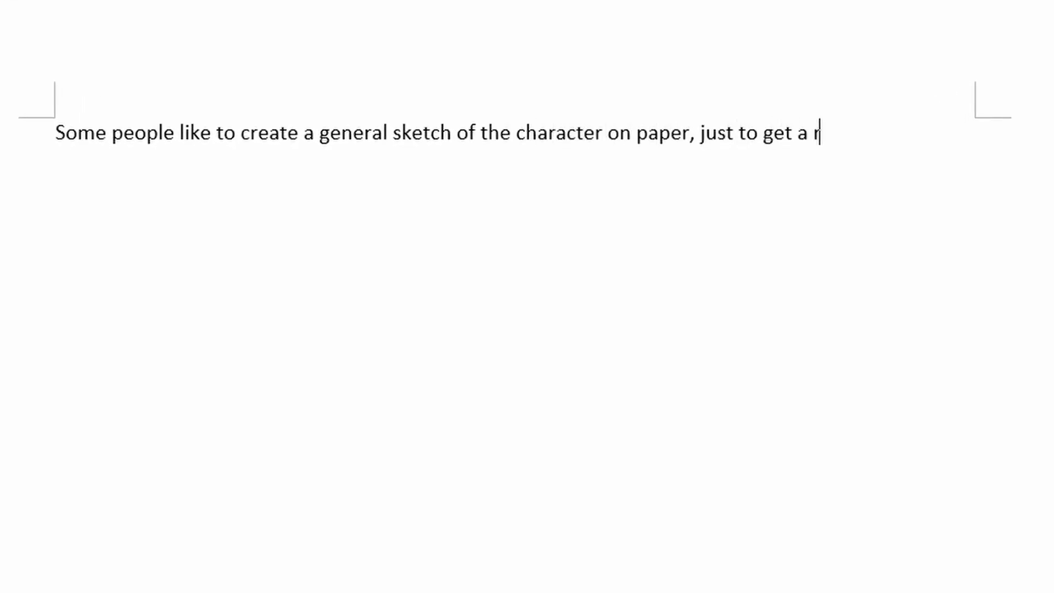
text( of what it’ll look like. If you don’)
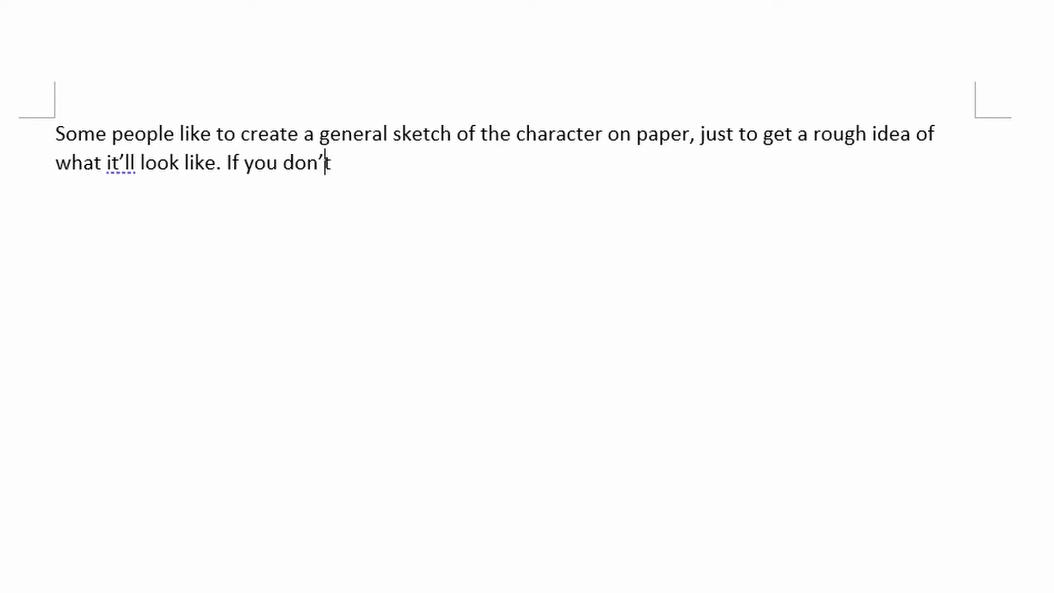
- Continue with "If you don’t think your drawing skills are that good, you don’t have to, but I’ve done it before and it does help to some extent!"
text( think your drawing skills are)
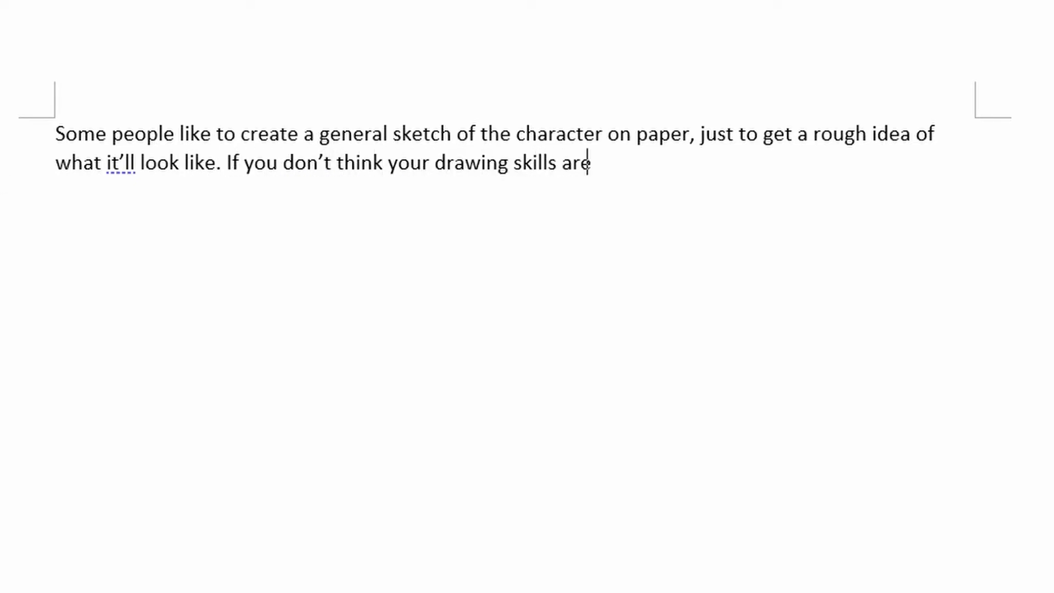
text( that good, you don’t have to,)
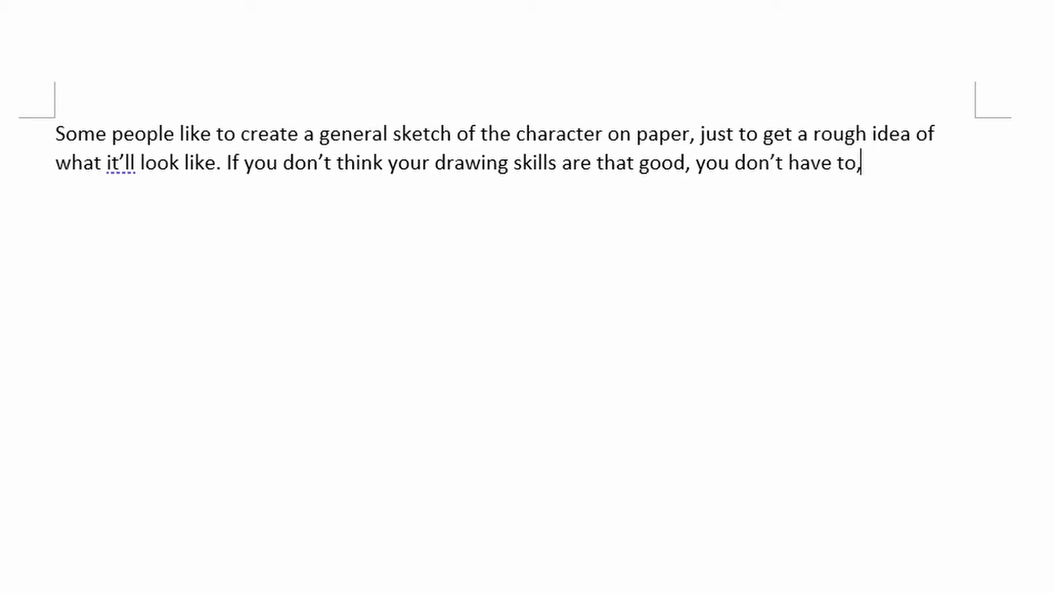
text( but I've done it before and )
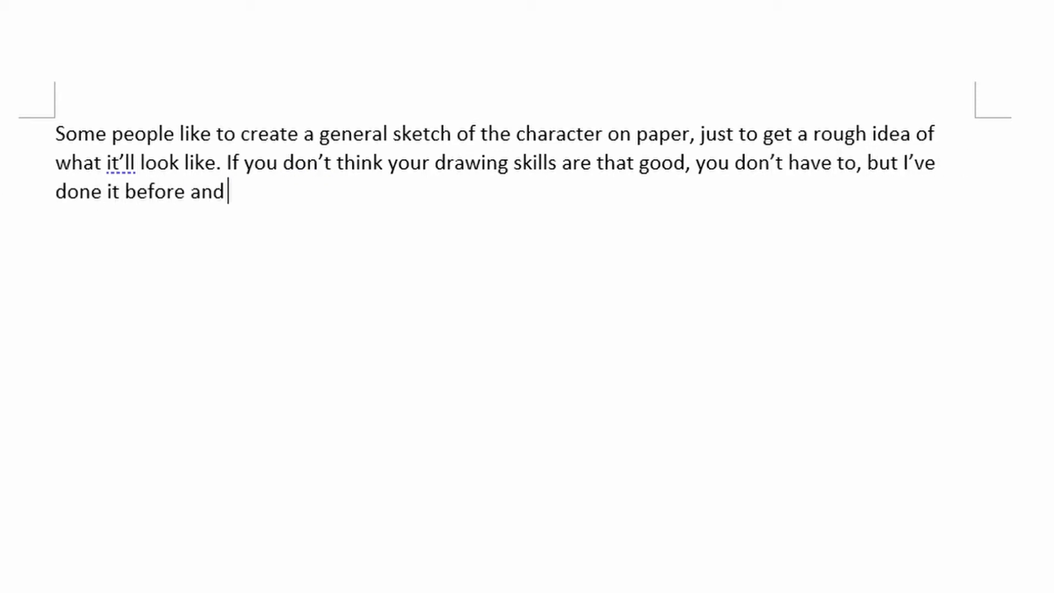
text(it does help to som)
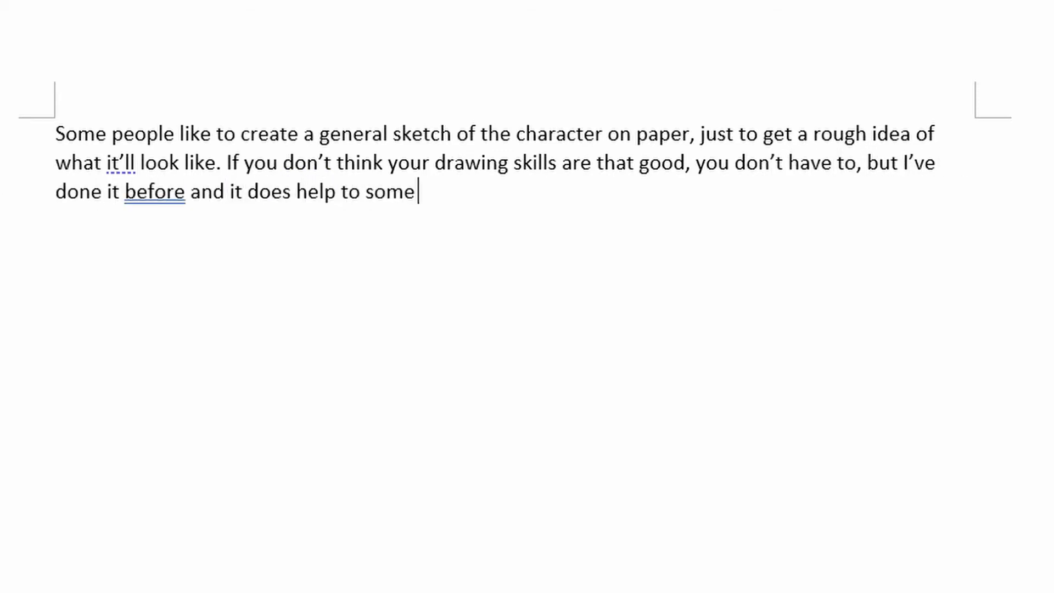
text( extent!)
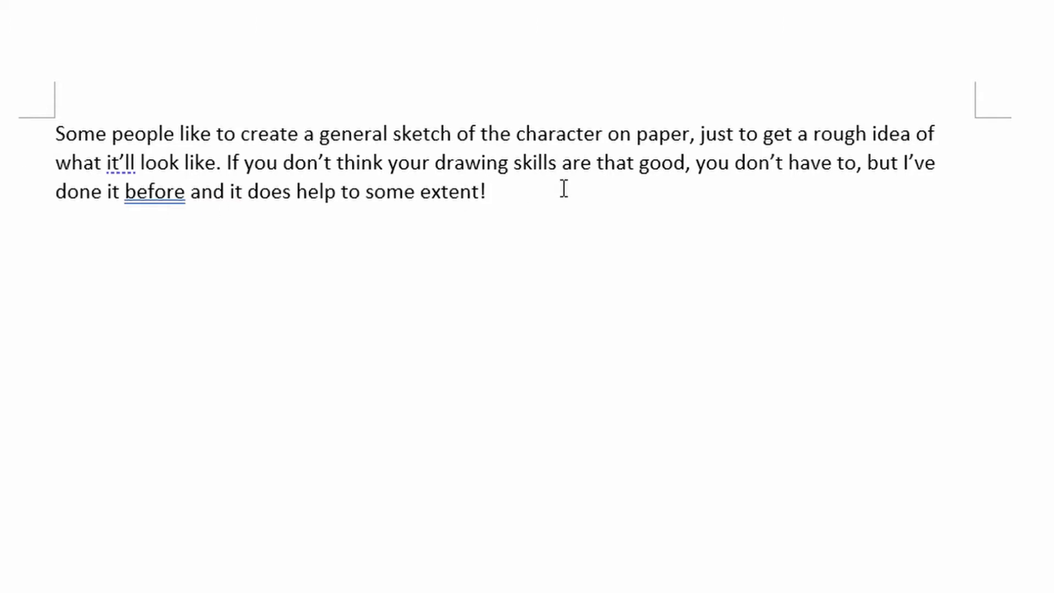
key(BackSpace)
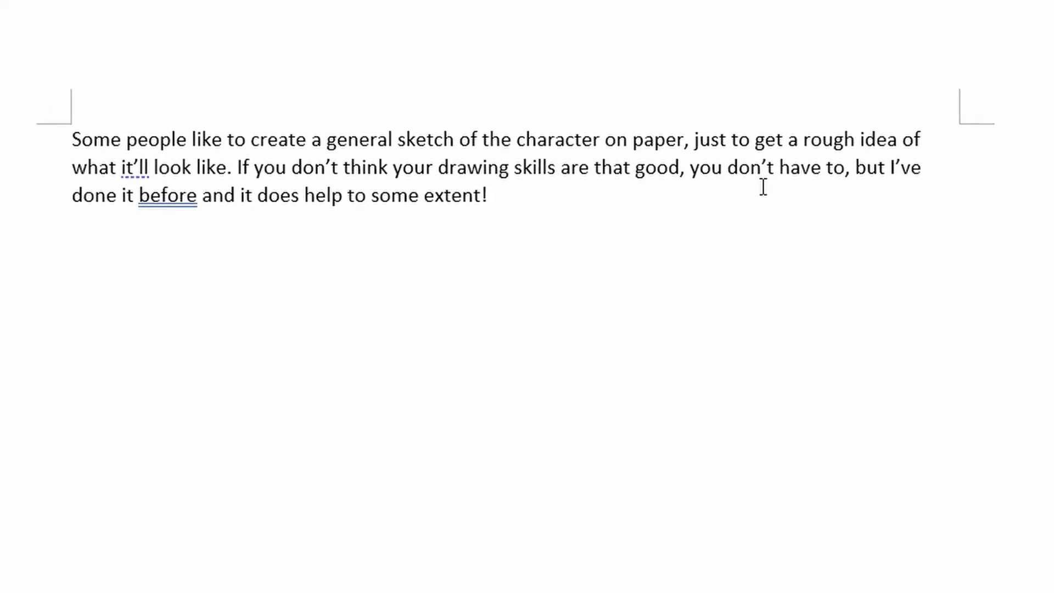
- Rewrite the Location note to explain that inspiration could be anything, such as pictures or paintings of a character from the past
scroll(619, 287, up, 15)
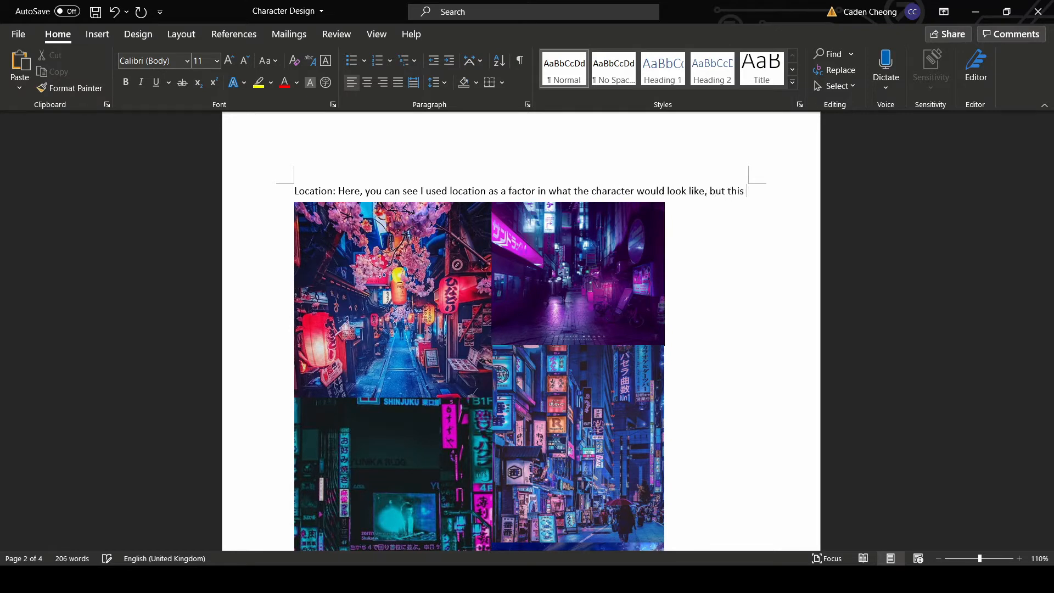
text(could be)
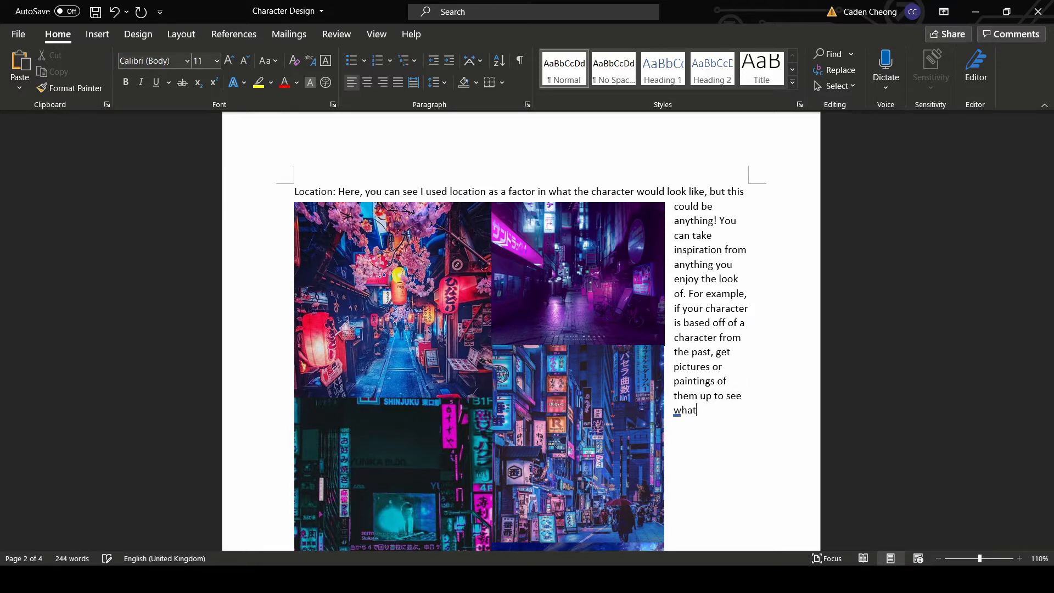
key(BackSpace)
text(!)
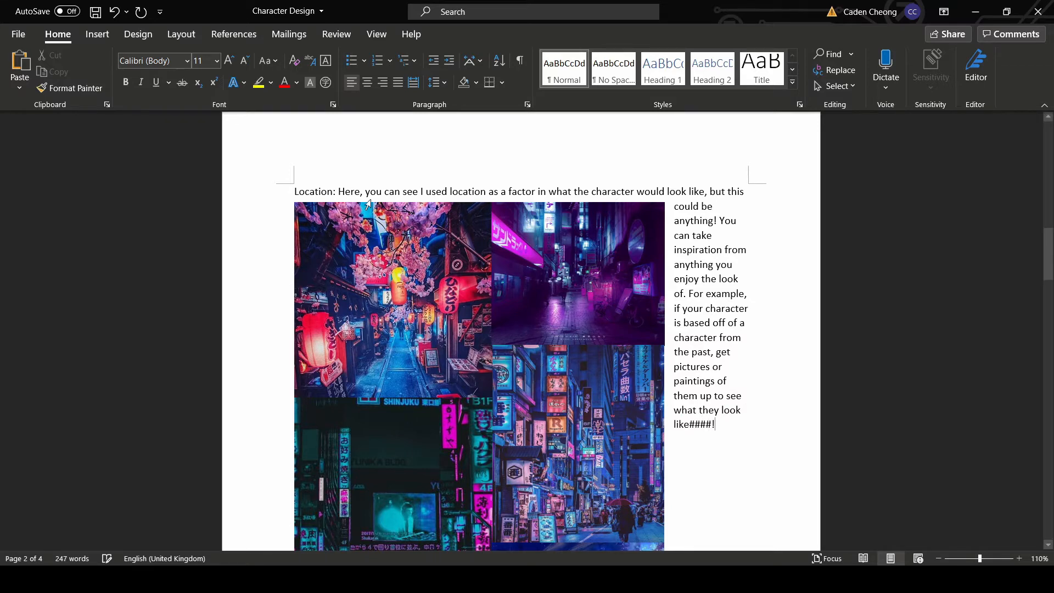
- Switch to sprPlayer in GameMaker, outline a tapering torso and the right-hand arm below the head, and fill them yellow-green
scroll(711, 311, down, 1)
drag(582, 241, 726, 294)
drag(411, 263, 375, 339)
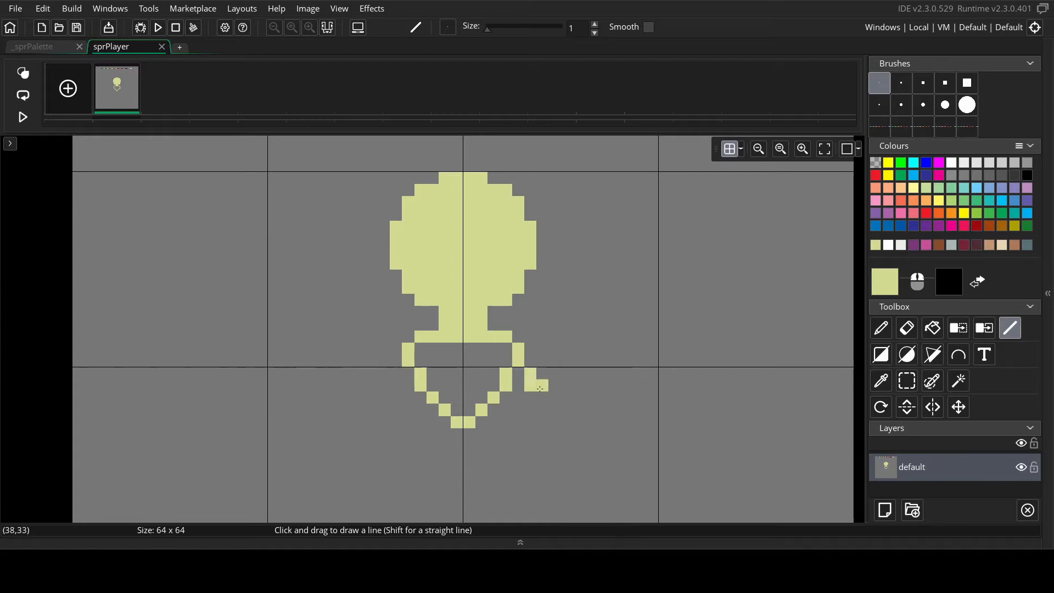
scroll(549, 395, down, 2)
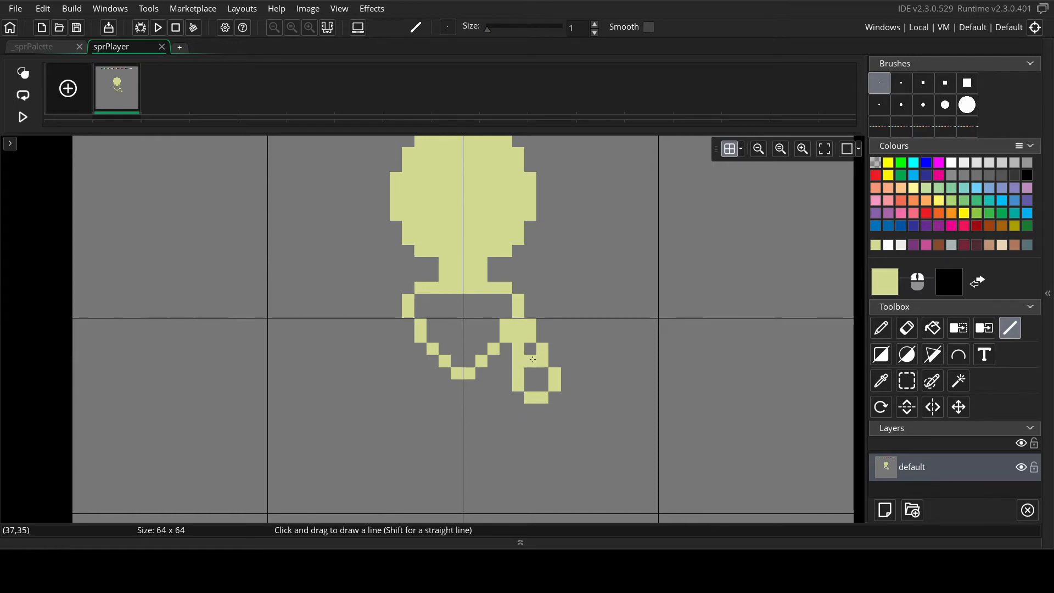
key(f)
click(530, 356)
click(464, 310)
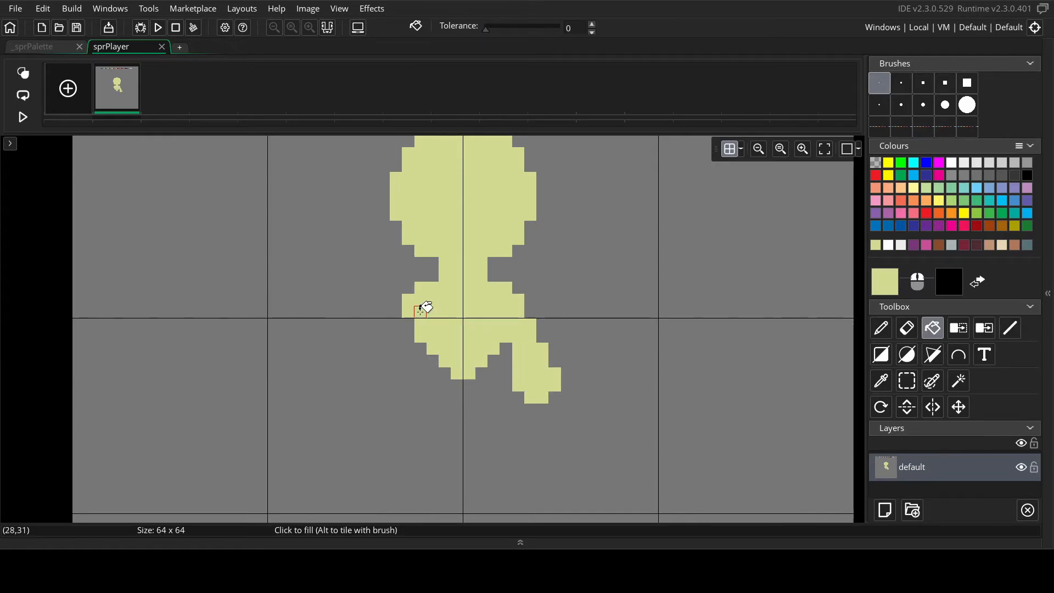
- Outline a matching arm on the torso's left side with lines and fill it with the same yellow-green
key(l)
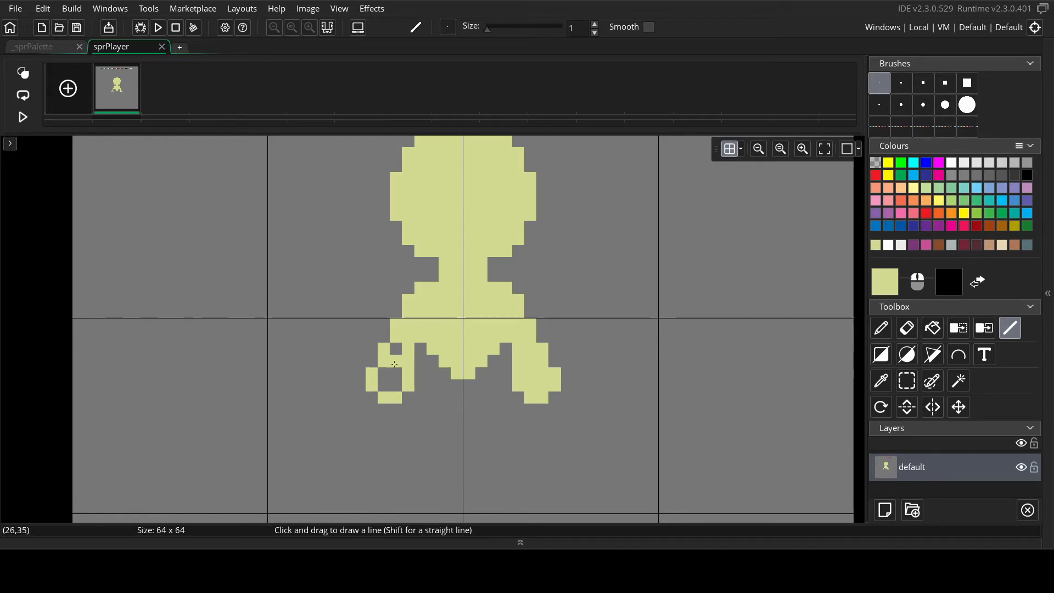
key(f)
click(398, 370)
- Draw straight sides for the lower torso, then fill the waist and the top pixel of each gap beside the arms
key(l)
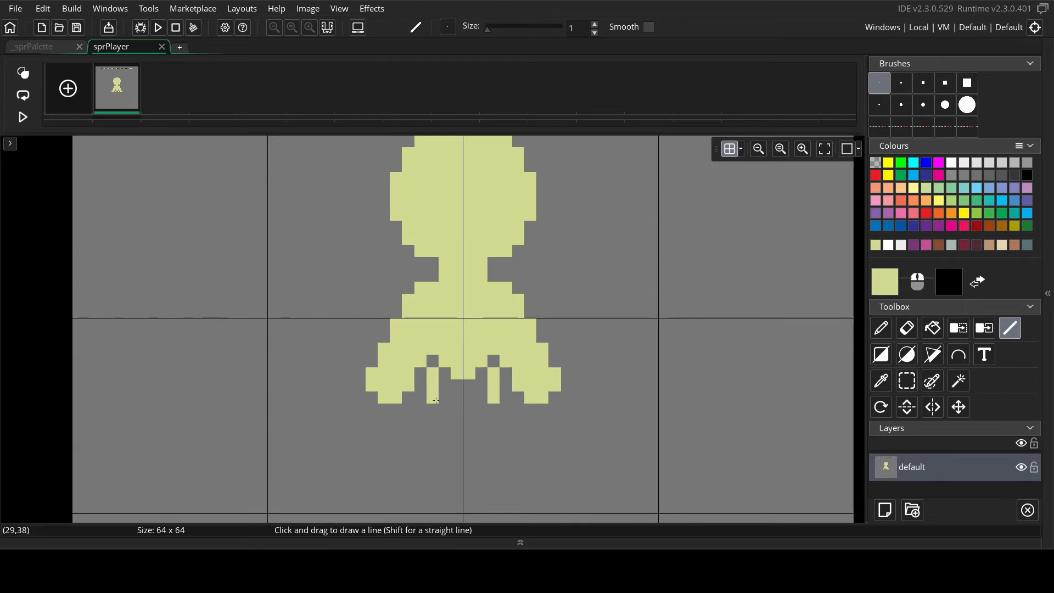
key(f)
click(456, 386)
click(482, 379)
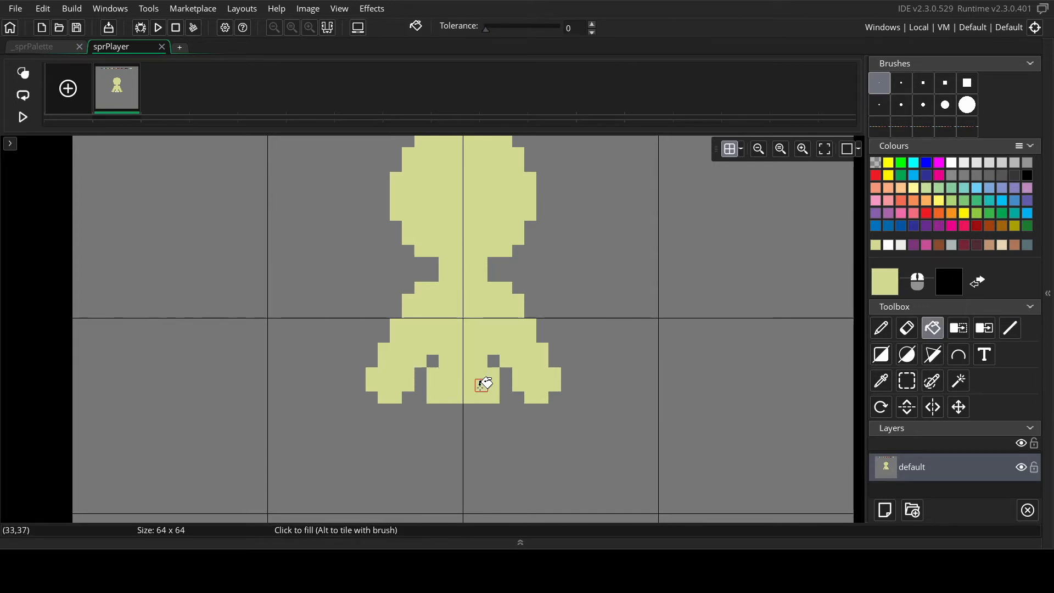
click(493, 361)
- Select the body below the head and move it up one pixel to shorten the neck
scroll(500, 364, down, 3)
key(d)
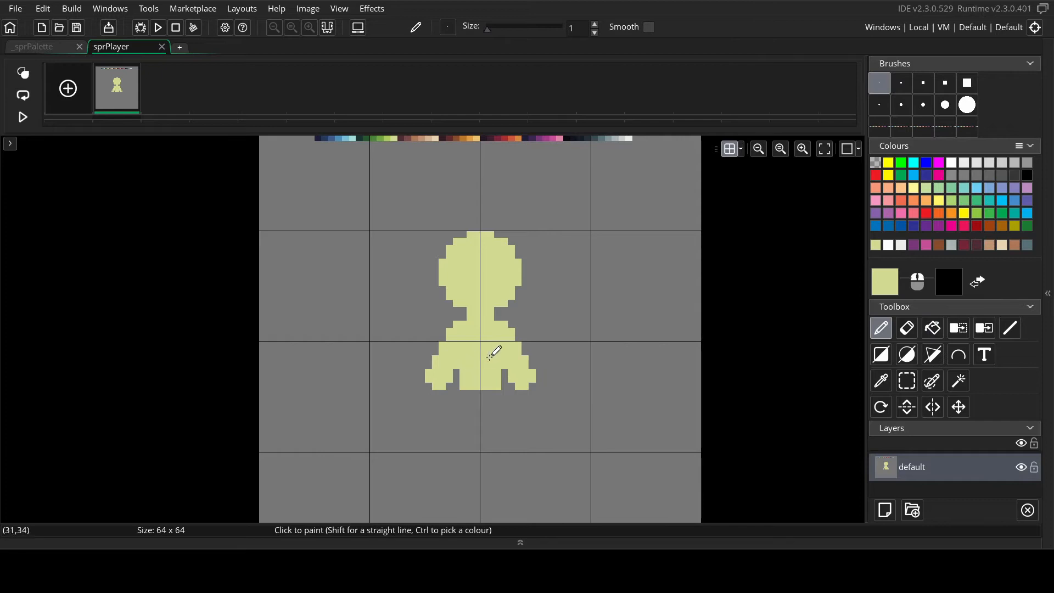
scroll(504, 384, up, 3)
click(505, 393)
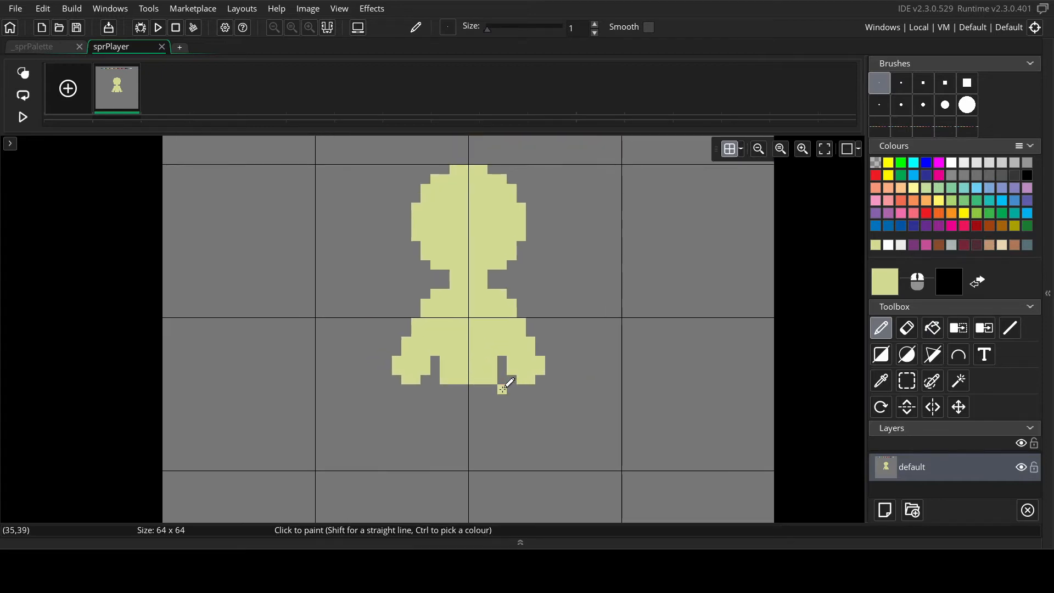
key(s)
drag(373, 279, 574, 422)
mouse_move(465, 362)
mouse_down()
mouse_move(454, 353)
mouse_move(475, 353)
mouse_move(472, 365)
mouse_move(463, 353)
mouse_up()
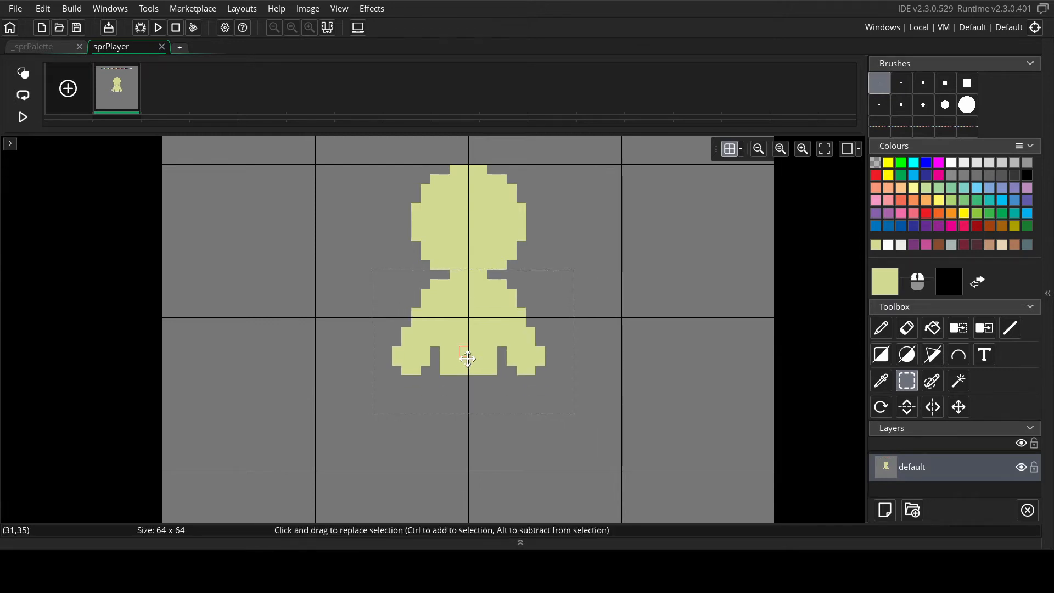
click(483, 407)
- Extend the torso down to the hips and begin outlining the right-hand leg with yellow-green lines
scroll(484, 423, up, 1)
scroll(505, 395, up, 1)
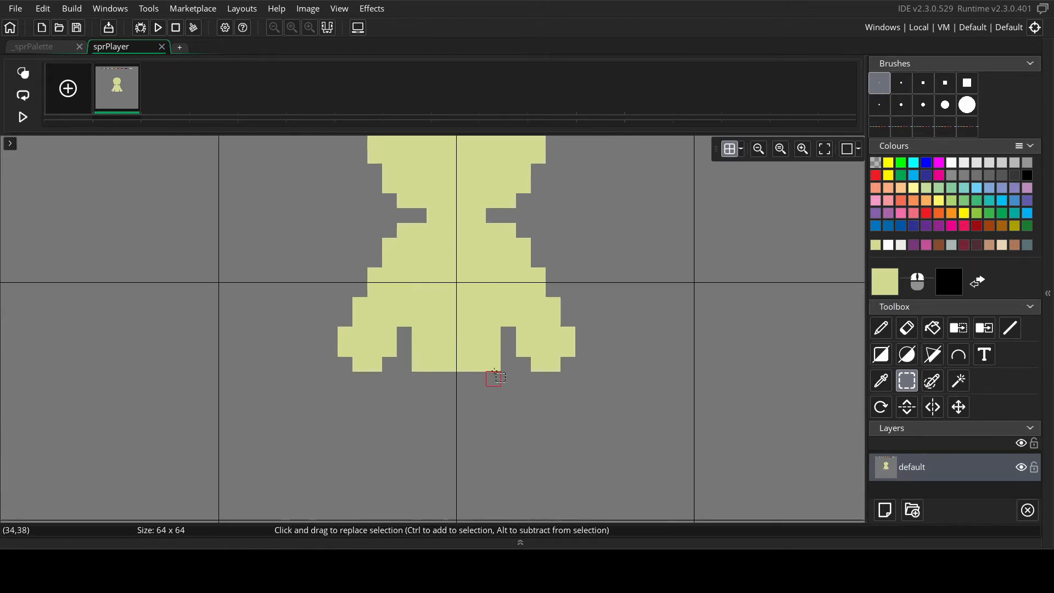
key(i)
key(l)
drag(504, 379, 409, 392)
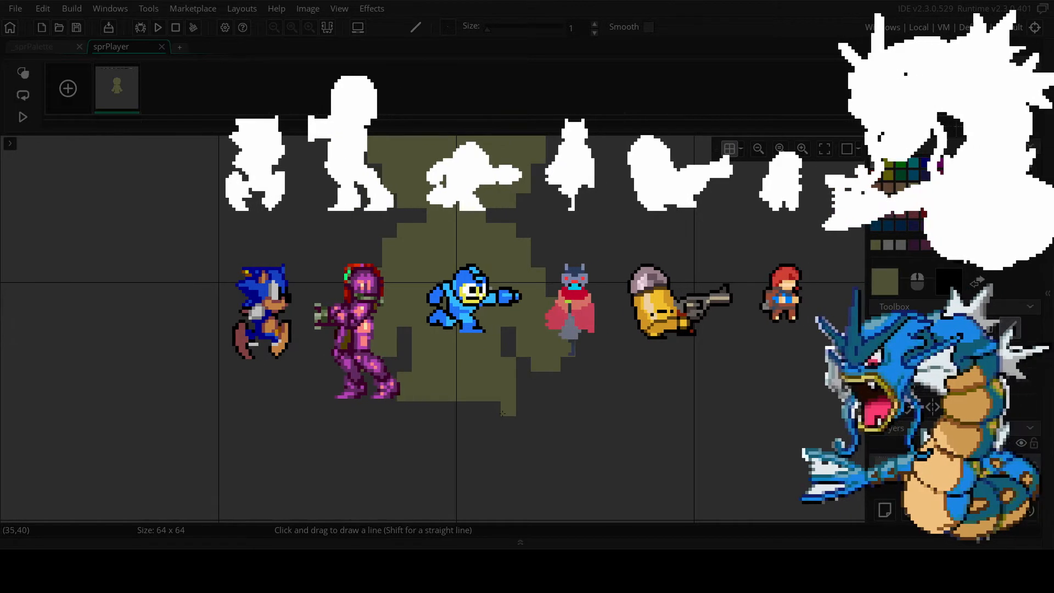
scroll(515, 402, down, 1)
mouse_move(522, 410)
mouse_down()
mouse_move(548, 462)
mouse_move(547, 494)
mouse_move(526, 477)
mouse_up()
key(f)
click(534, 489)
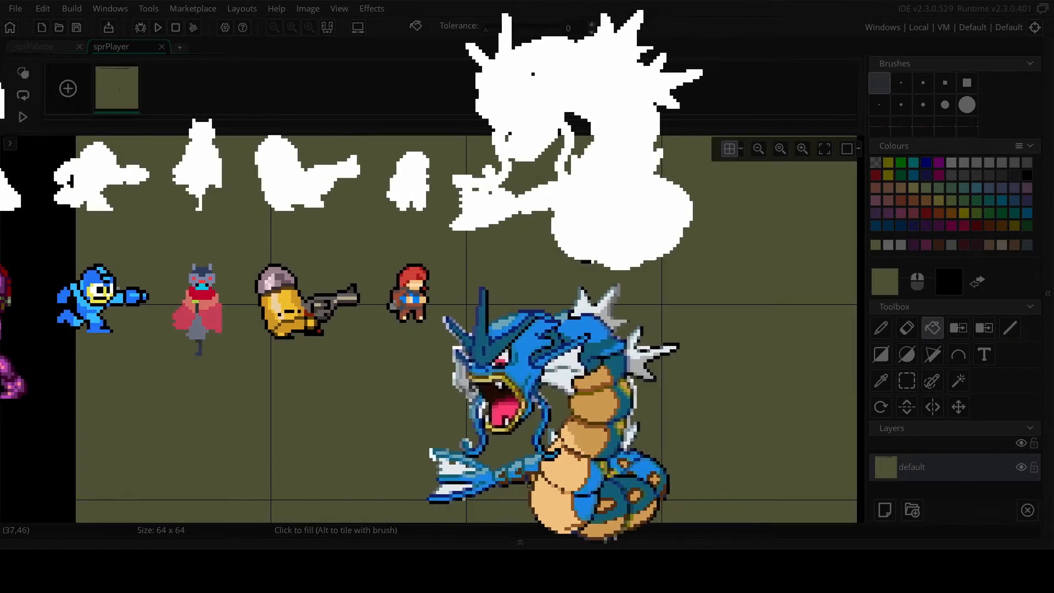
key(ctrl+z)
- Complete both spread legs in solid yellow-green, with feet ending on the grid line below the body
key(l)
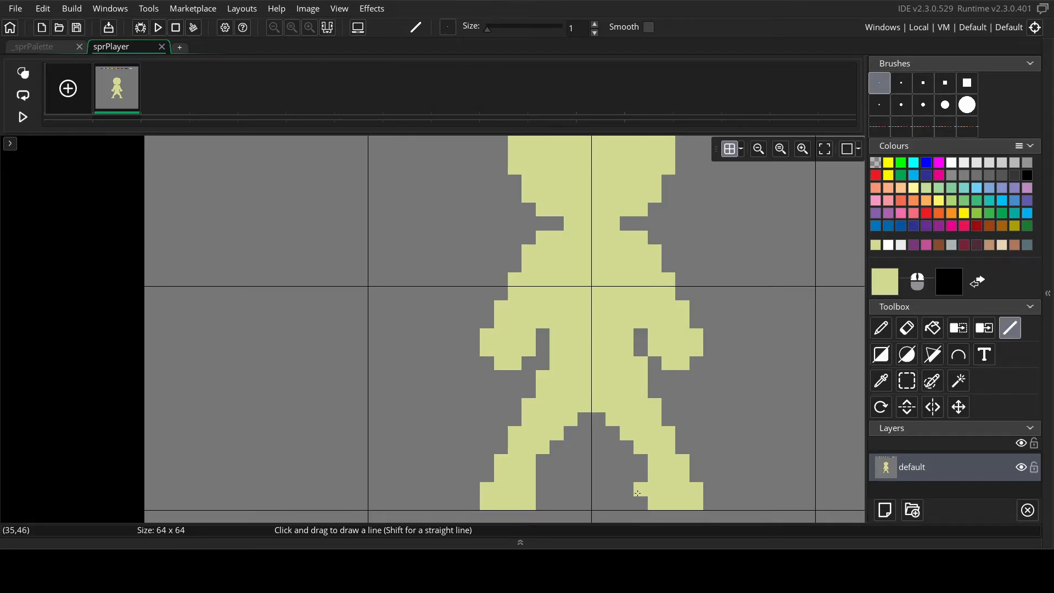
scroll(654, 494, down, 3)
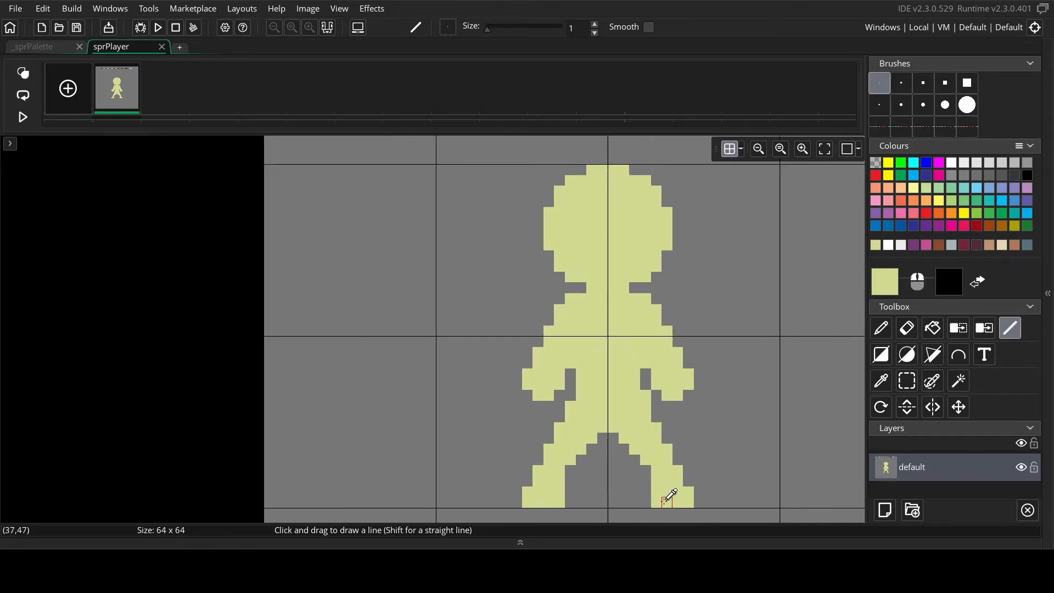
- Select the lower part of the left-hand leg and move it one pixel right, towards the body's centre line
scroll(669, 487, up, 1)
key(s)
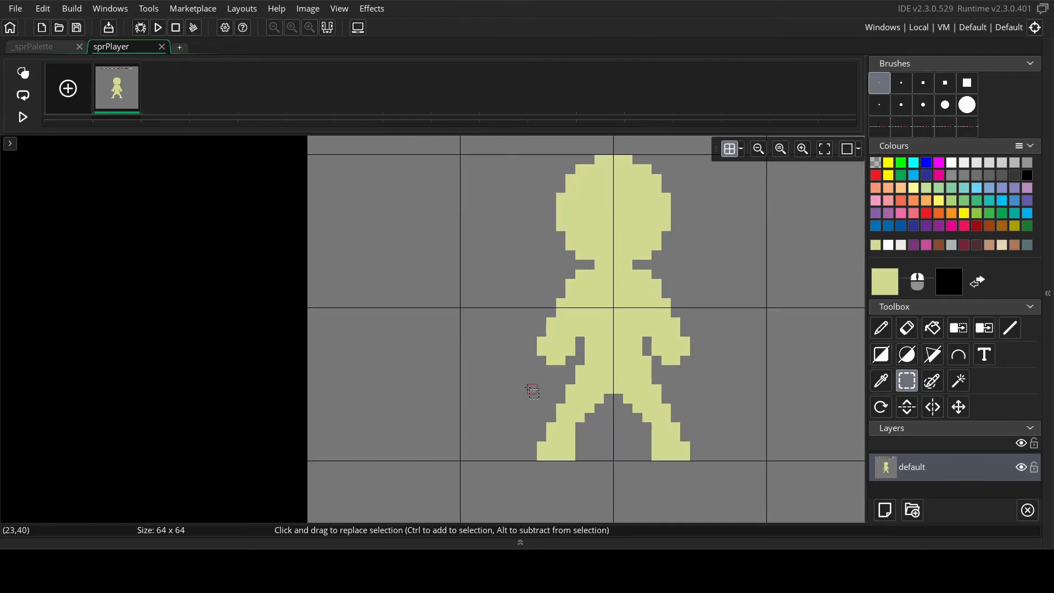
drag(519, 395, 588, 475)
key(Right)
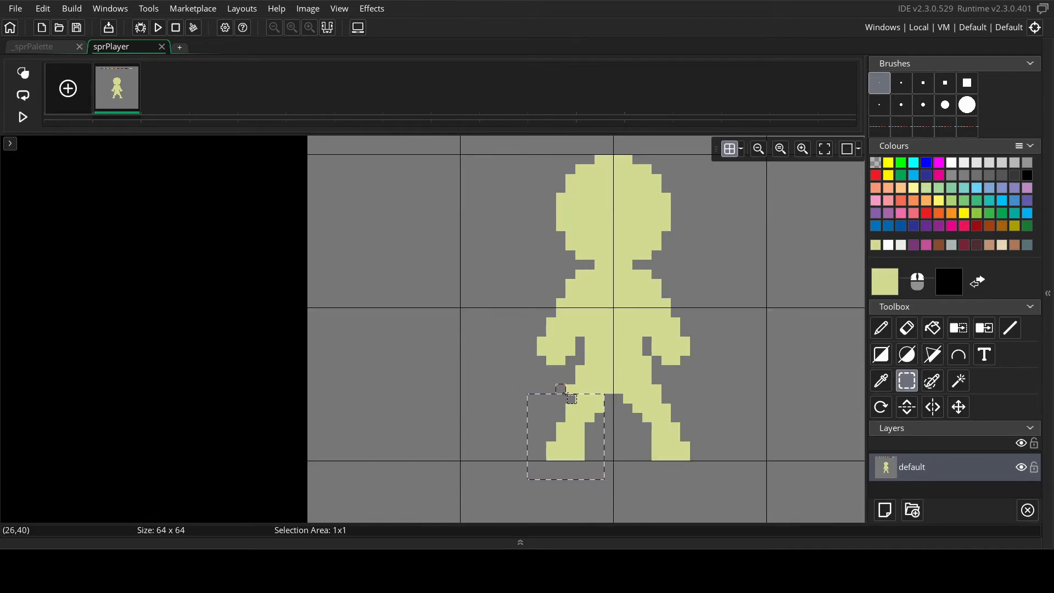
- Select the lower part of the right-hand leg and move it one pixel left, towards the body's centre line
click(564, 391)
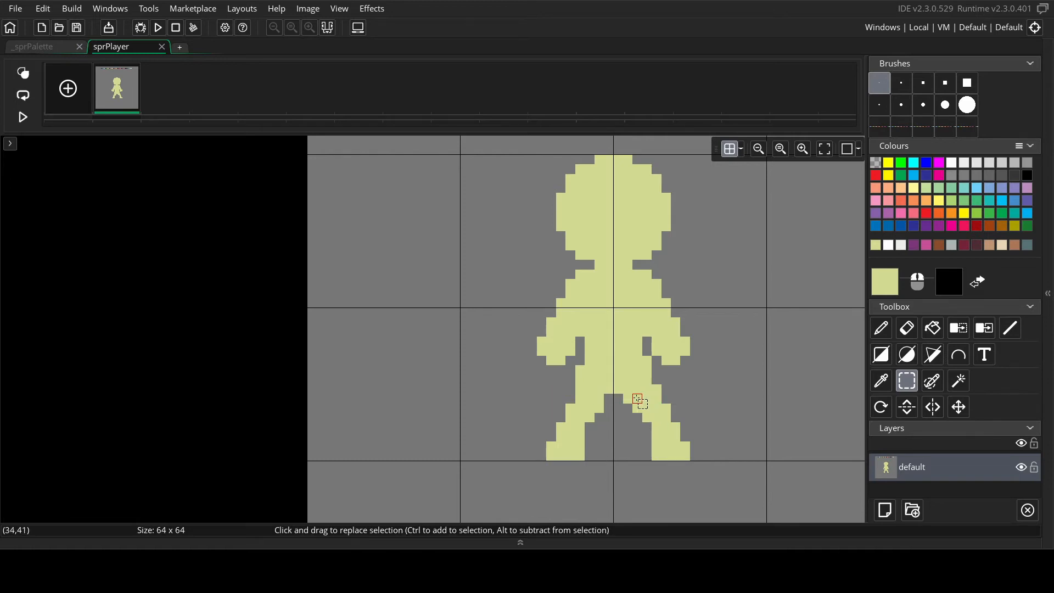
drag(628, 398, 720, 471)
mouse_move(657, 431)
mouse_down()
mouse_move(647, 430)
mouse_move(659, 438)
mouse_up()
click(658, 390)
drag(638, 409, 696, 487)
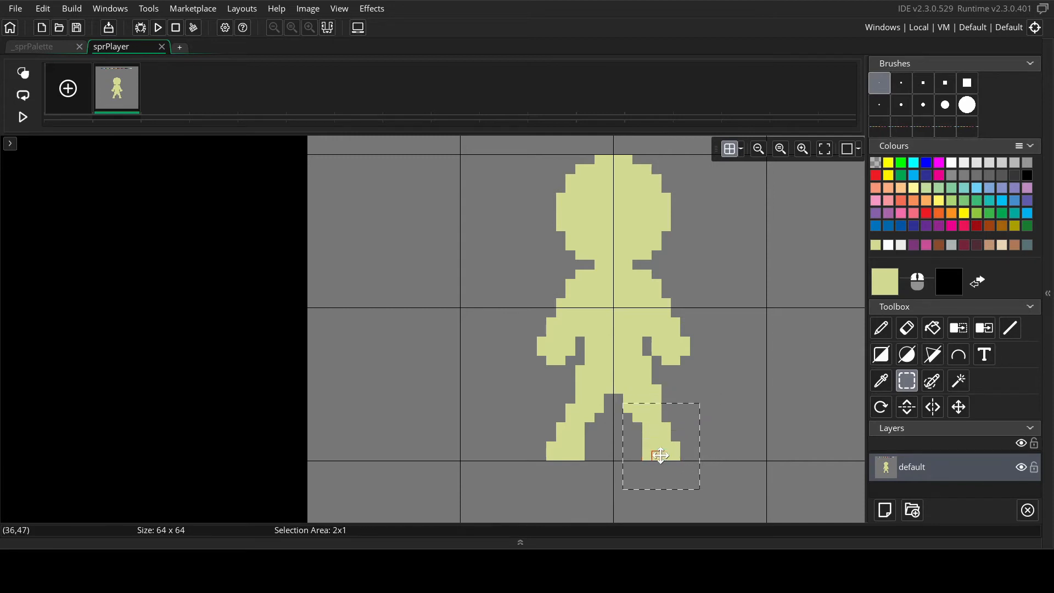
click(699, 419)
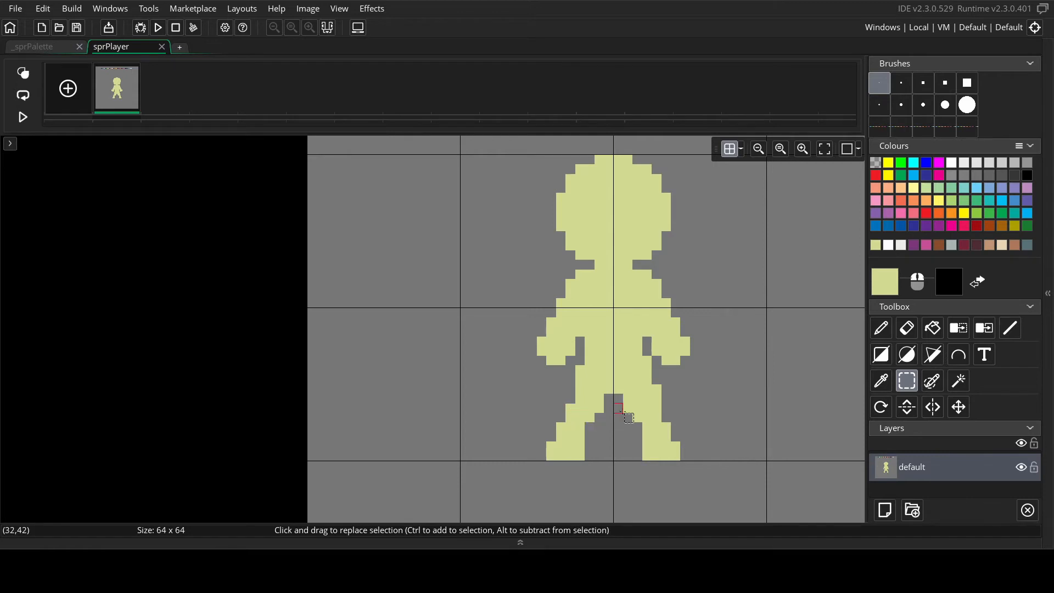
- Widen the outer edge of the left-hand thigh by one yellow-green pixel so it mirrors the right-hand thigh
scroll(629, 418, up, 2)
key(i)
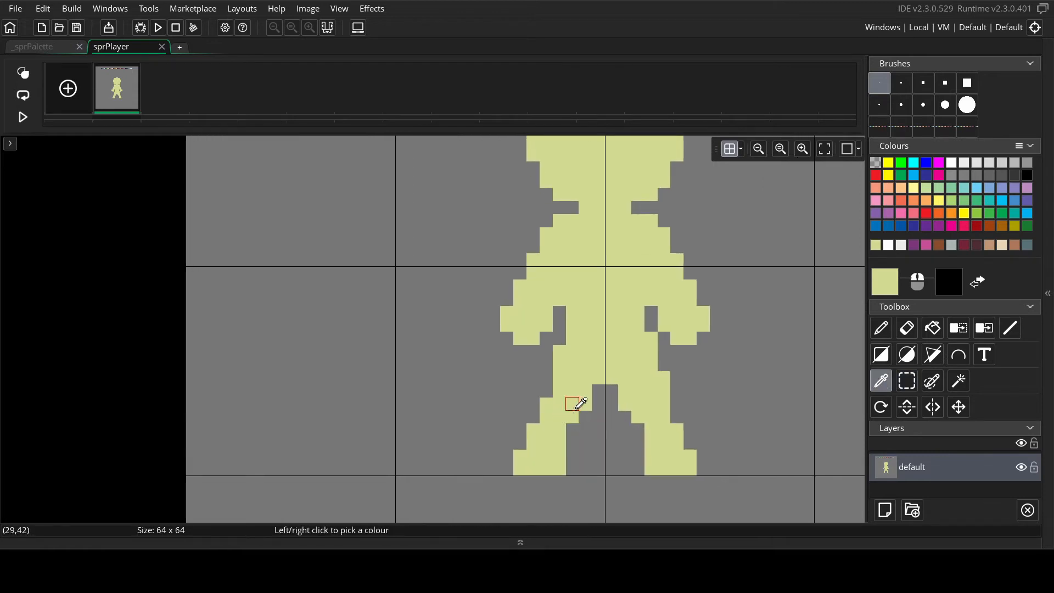
key(l)
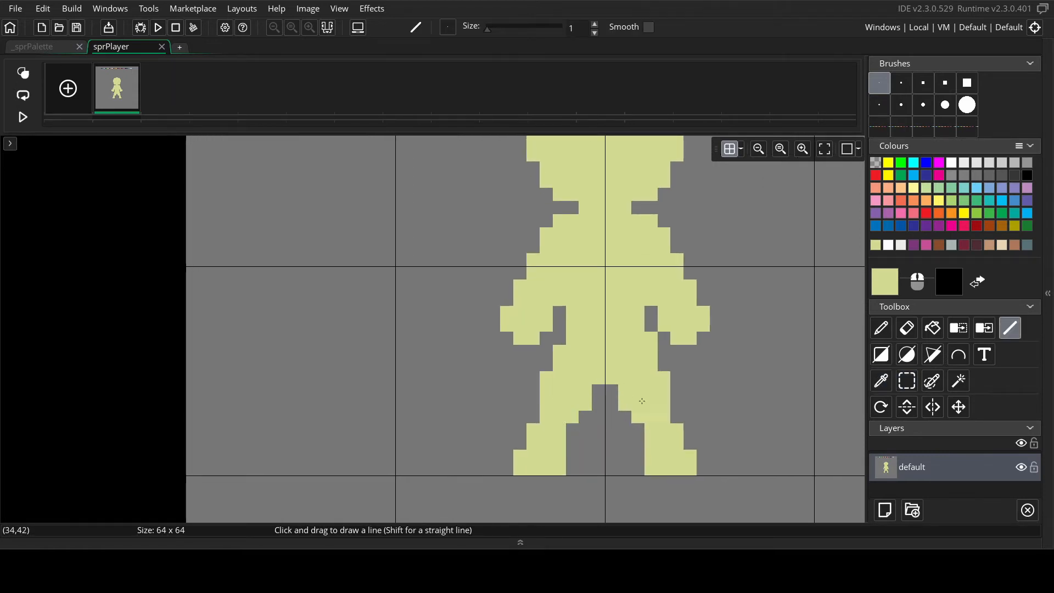
scroll(674, 393, down, 3)
ctrl+scroll(689, 389, down, 3)
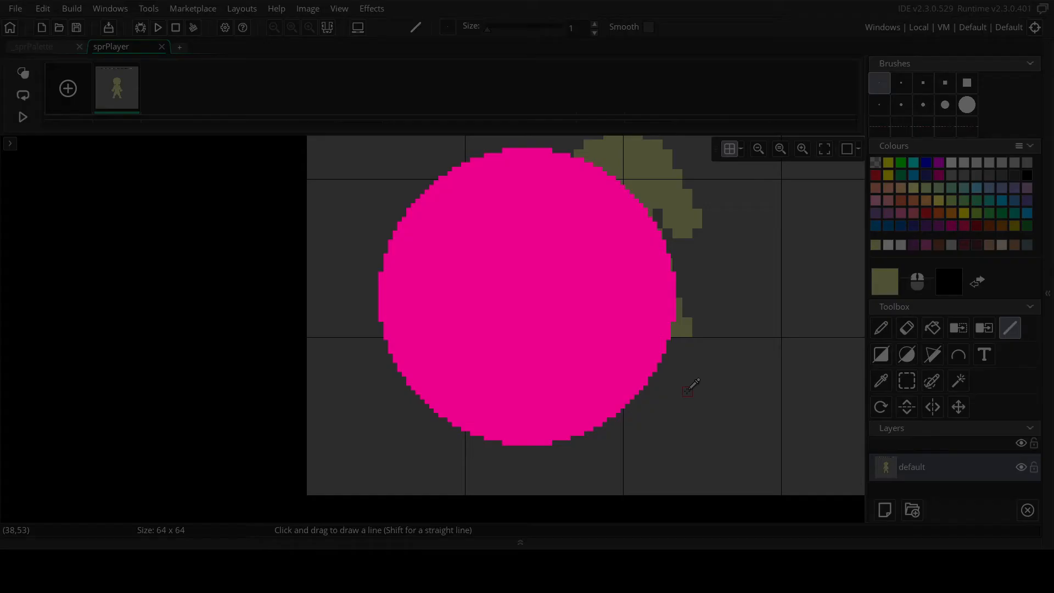
scroll(717, 383, up, 3)
scroll(709, 382, right, 2)
ctrl+scroll(528, 297, up, 3)
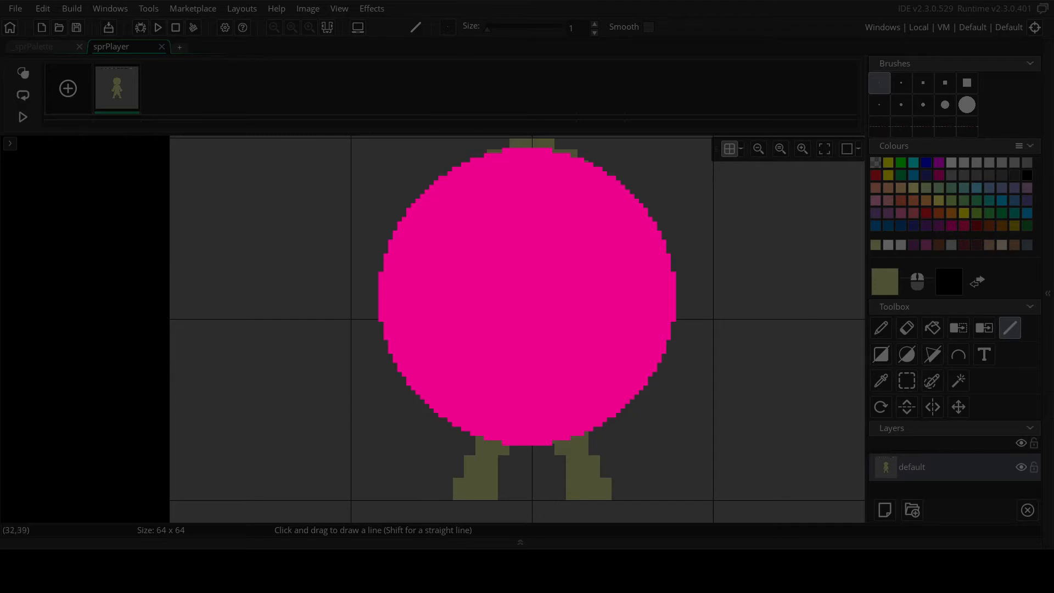
ctrl+scroll(549, 329, down, 3)
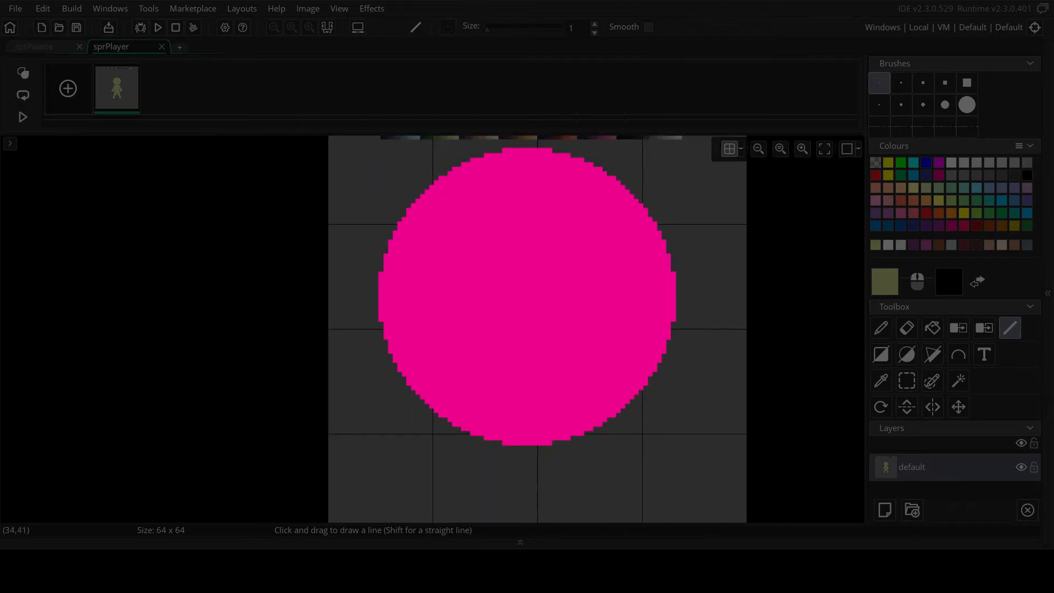
ctrl+scroll(557, 392, up, 3)
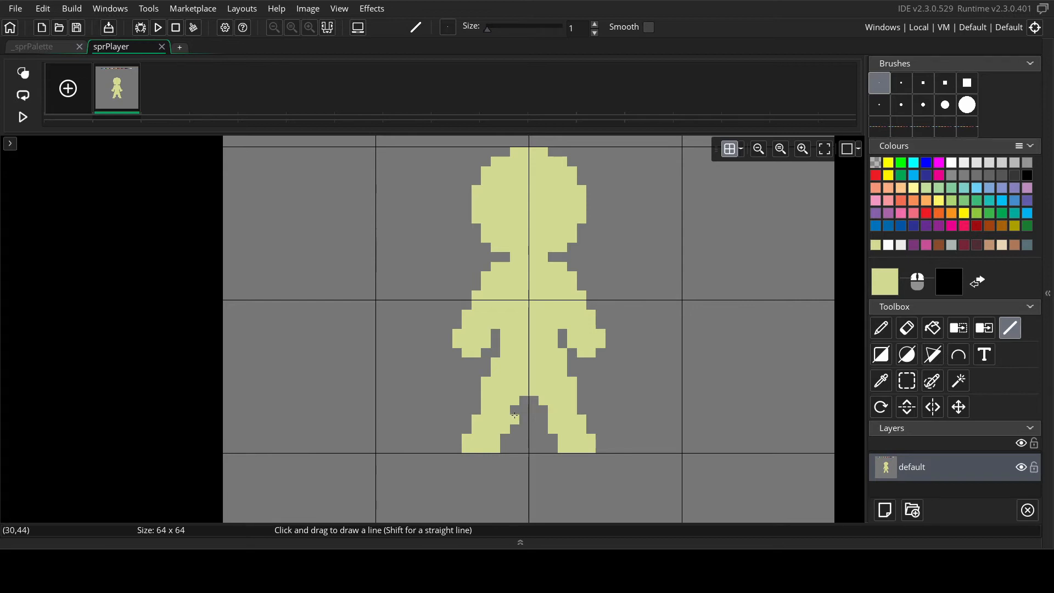
scroll(564, 405, up, 2)
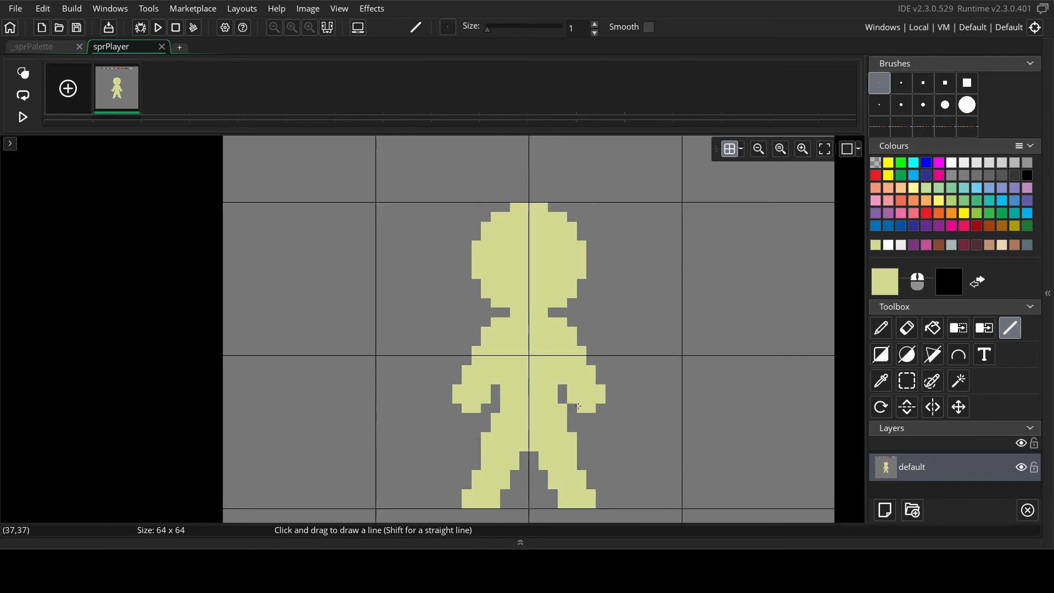
scroll(579, 406, down, 2)
ctrl+scroll(506, 358, up, 1)
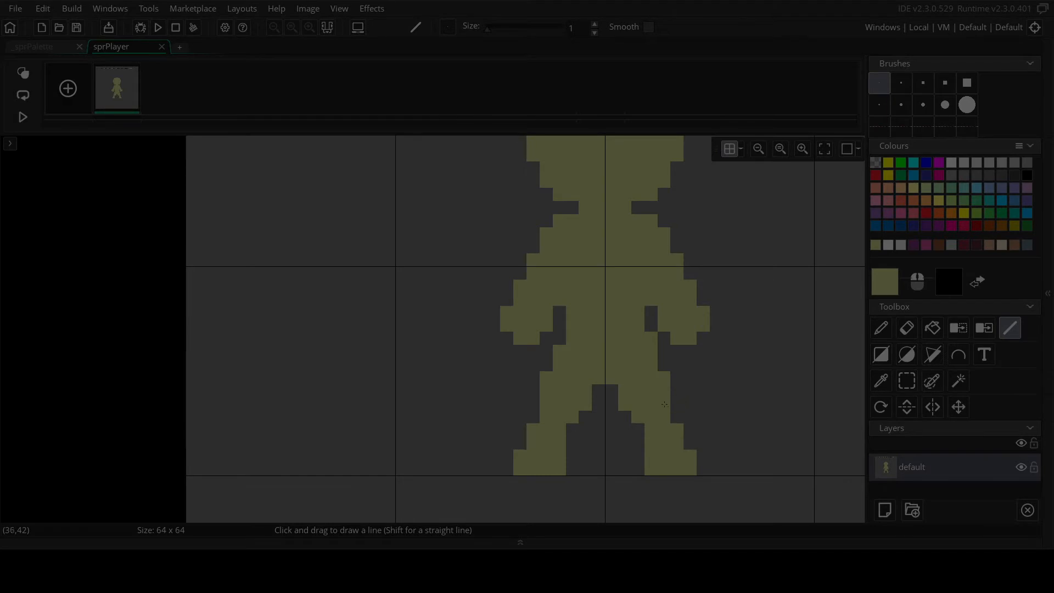
scroll(671, 398, down, 3)
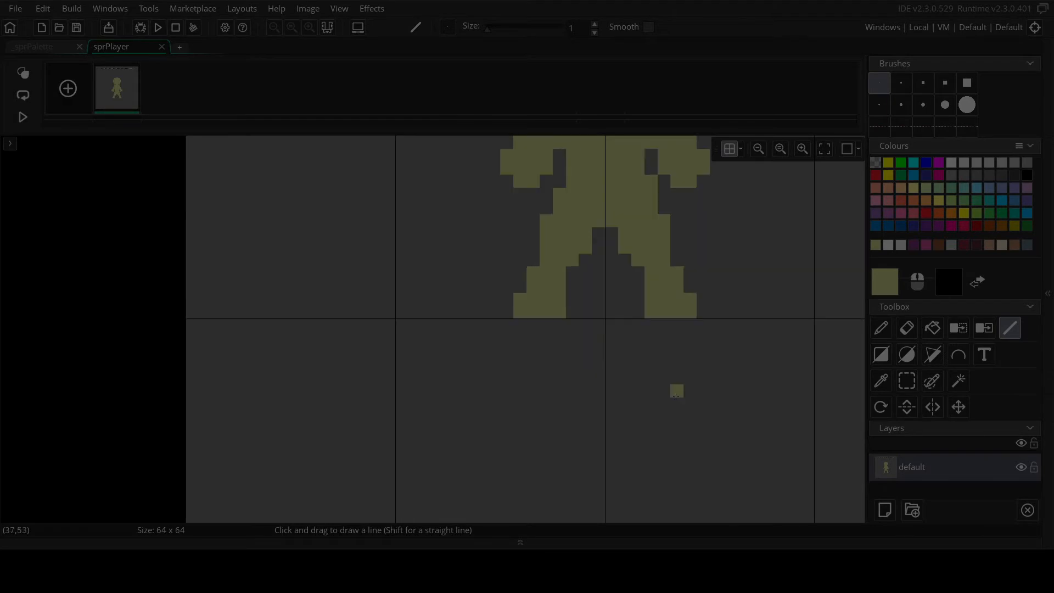
ctrl+scroll(687, 388, down, 2)
scroll(708, 383, up, 3)
scroll(710, 382, right, 2)
scroll(647, 383, down, 2)
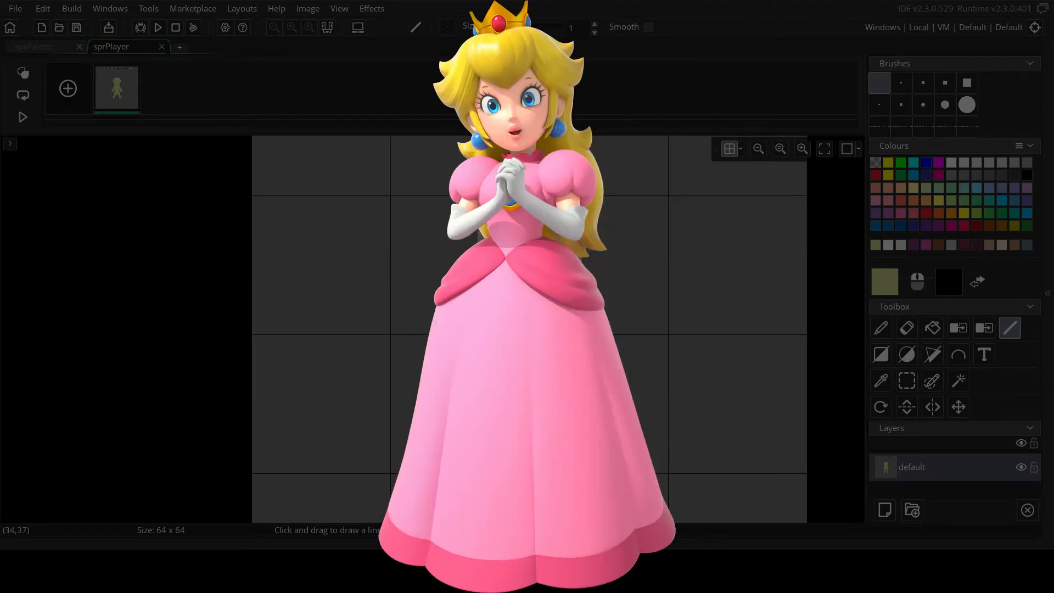
ctrl+scroll(517, 396, up, 2)
ctrl+scroll(515, 415, up, 1)
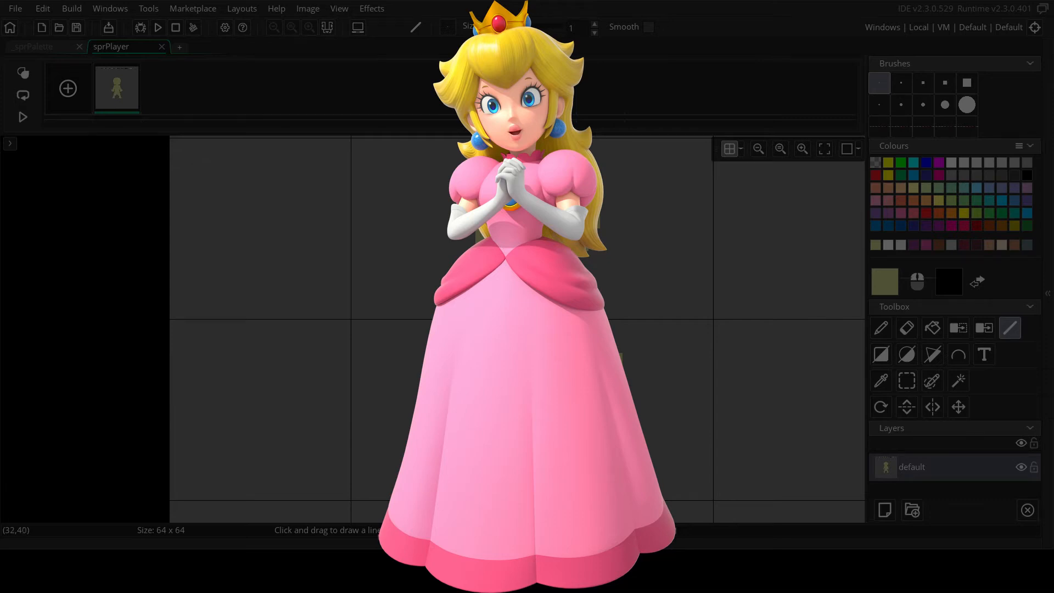
ctrl+scroll(538, 404, down, 7)
scroll(544, 404, down, 2)
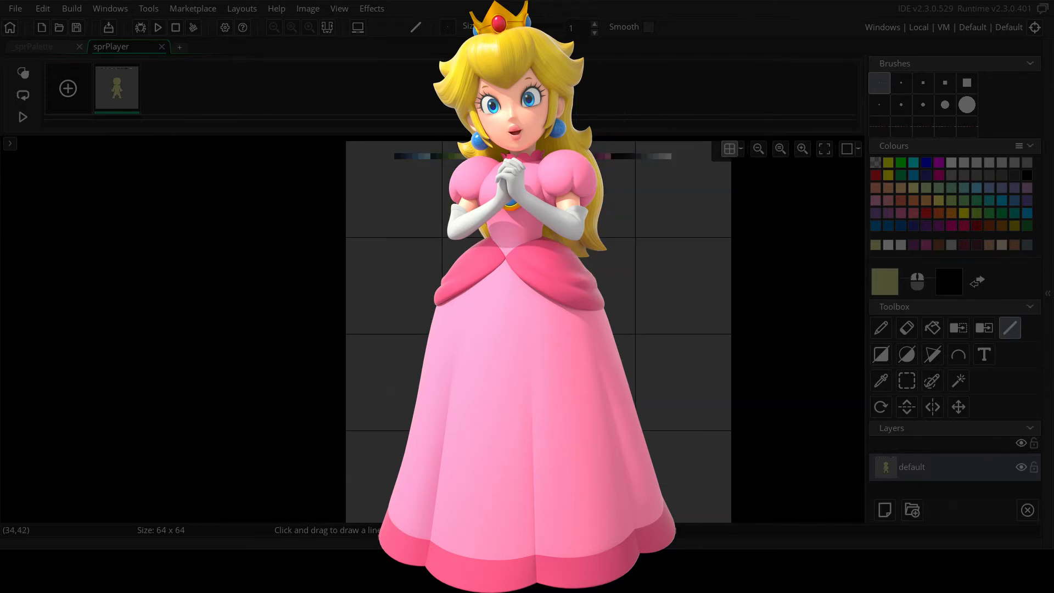
ctrl+scroll(553, 390, up, 1)
ctrl+scroll(556, 391, up, 2)
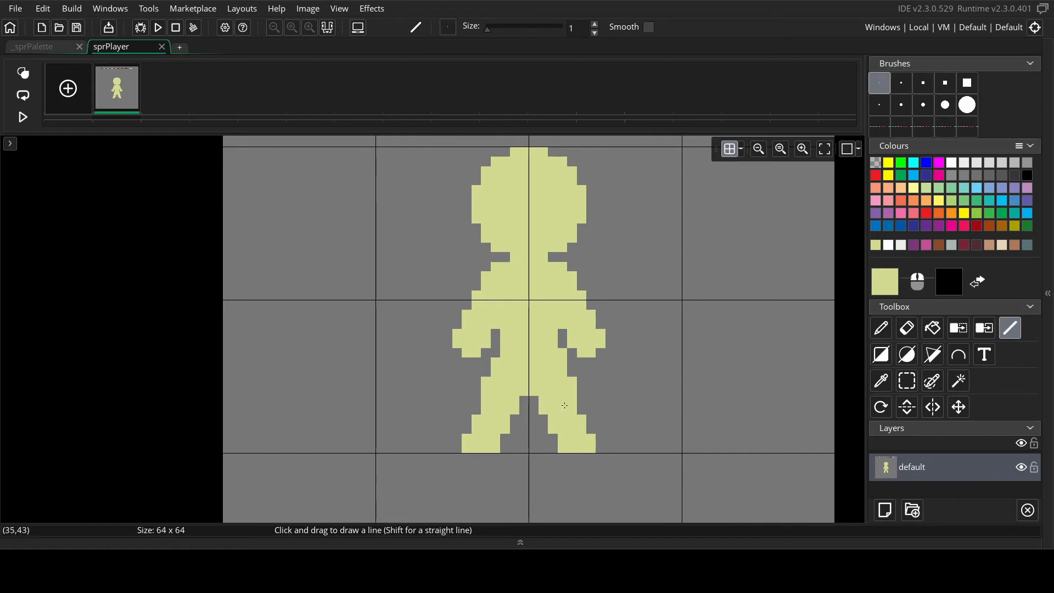
scroll(566, 405, up, 2)
scroll(576, 407, down, 2)
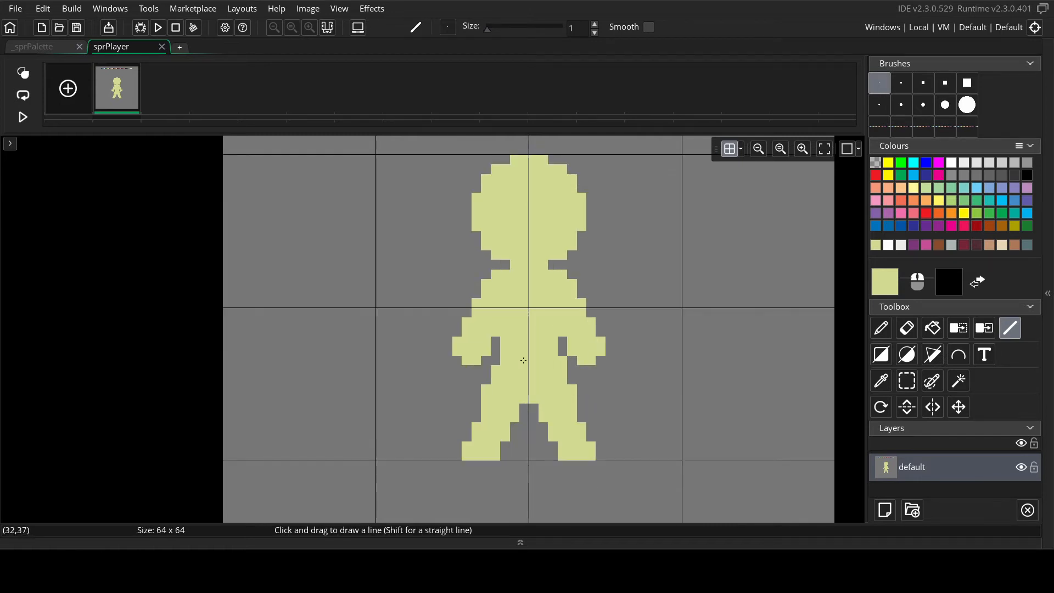
- Erase one pixel at the lower end of each gap between arm and torso to narrow both sides of the waist
ctrl+scroll(502, 358, up, 2)
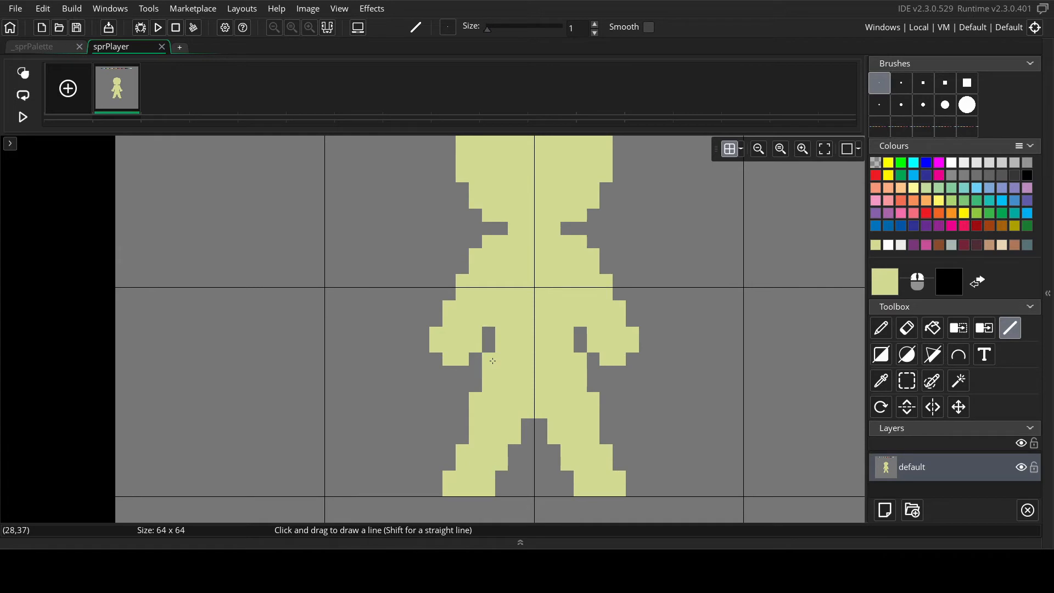
key(r)
key(e)
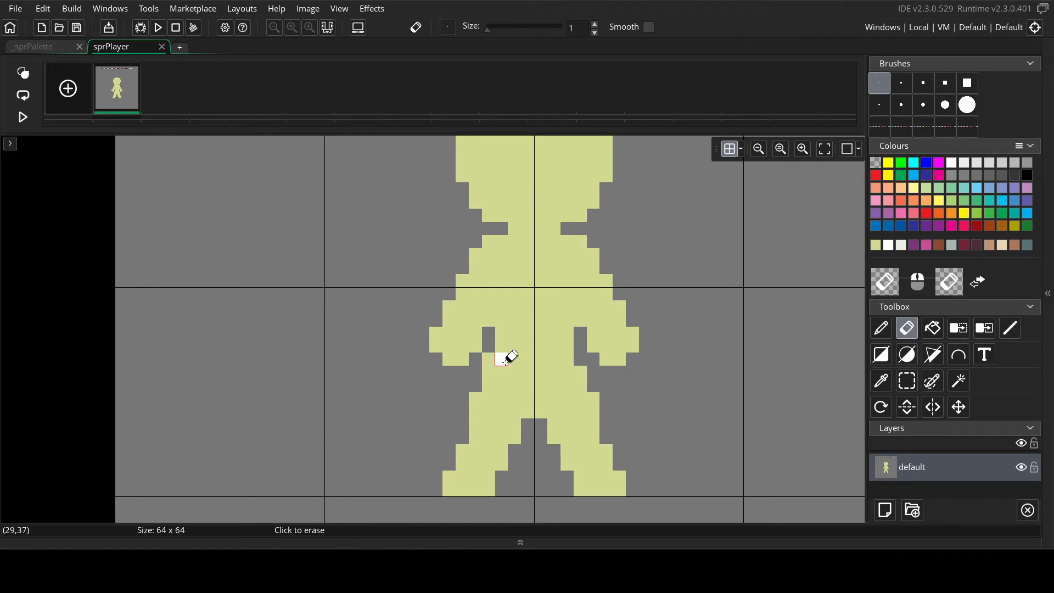
ctrl+scroll(607, 353, down, 3)
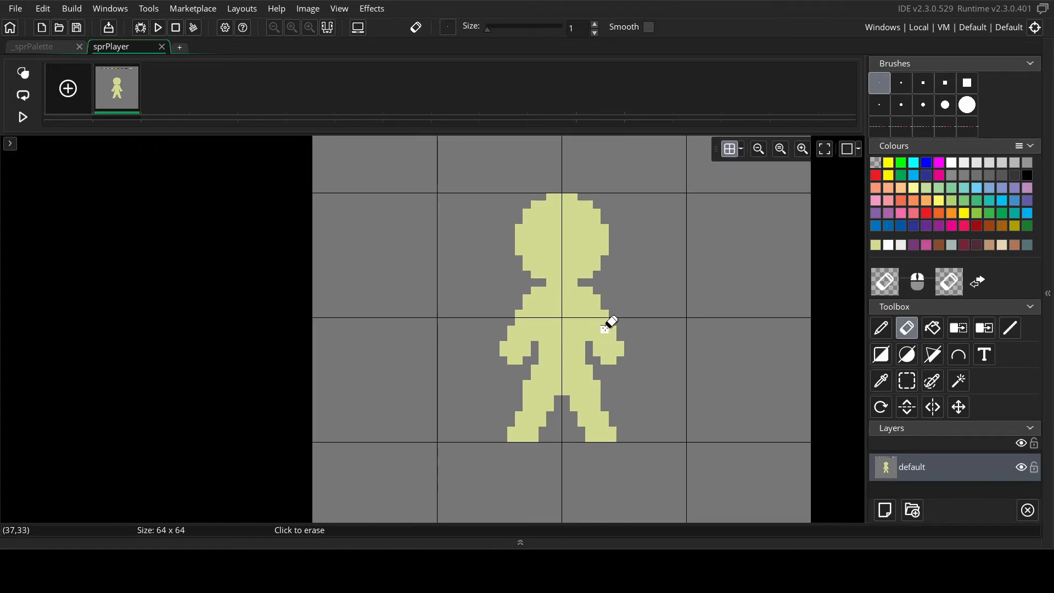
key(s)
ctrl+scroll(601, 355, up, 2)
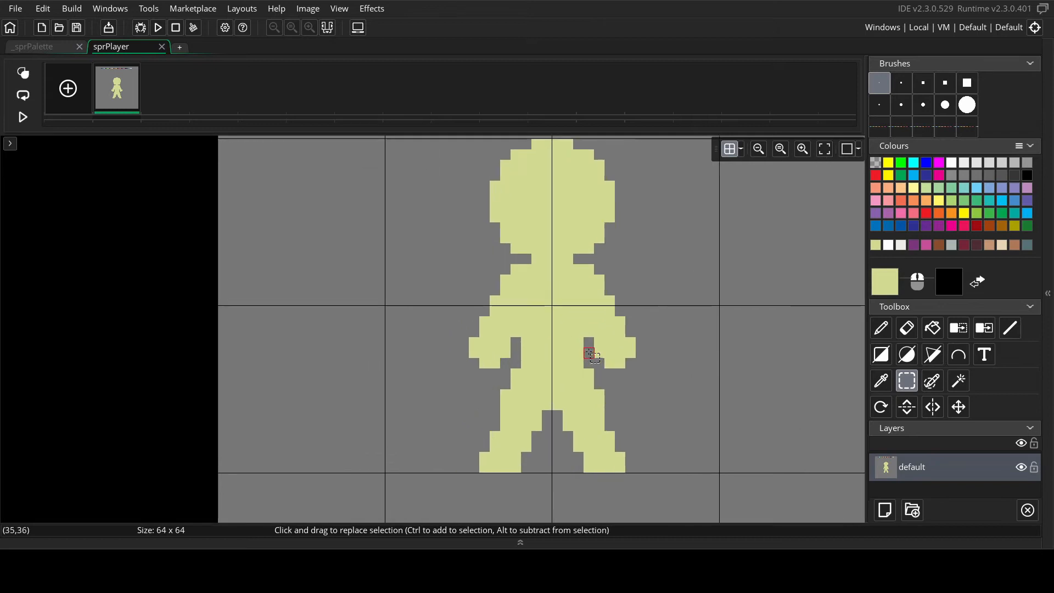
key(i)
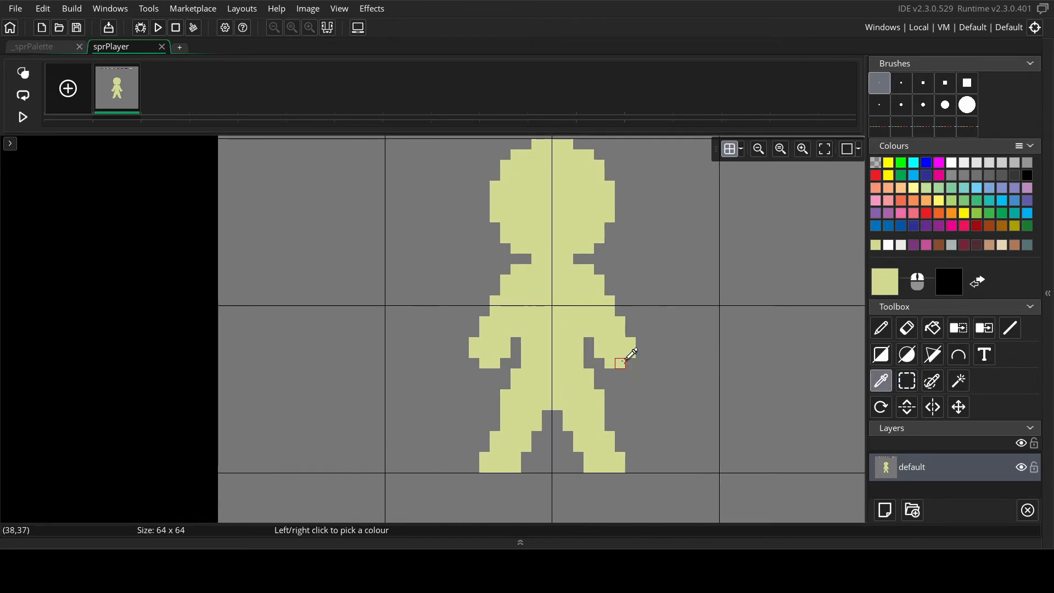
key(l)
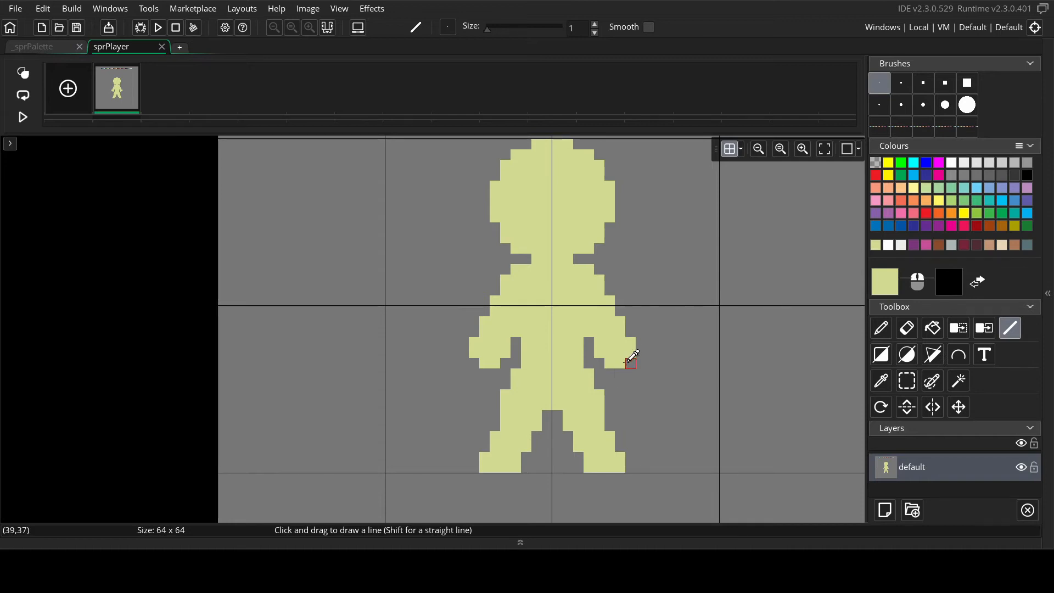
- Pick the palest skin tone from the palette strip above the character and fill the whole silhouette with it
scroll(629, 360, up, 1)
ctrl+scroll(616, 369, down, 3)
key(s)
scroll(570, 275, down, 1)
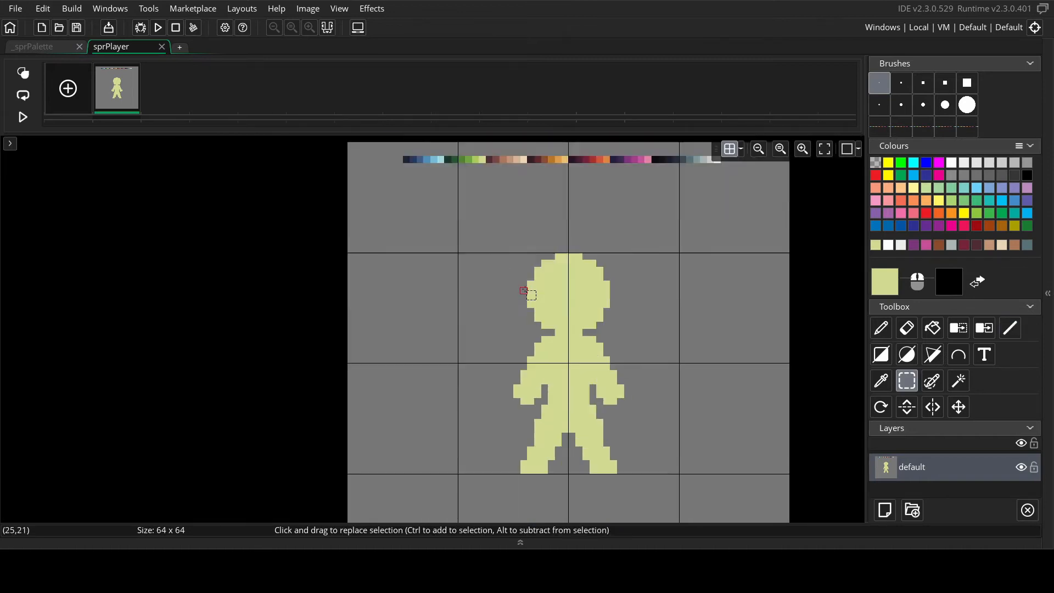
scroll(570, 275, up, 1)
ctrl+scroll(532, 155, up, 1)
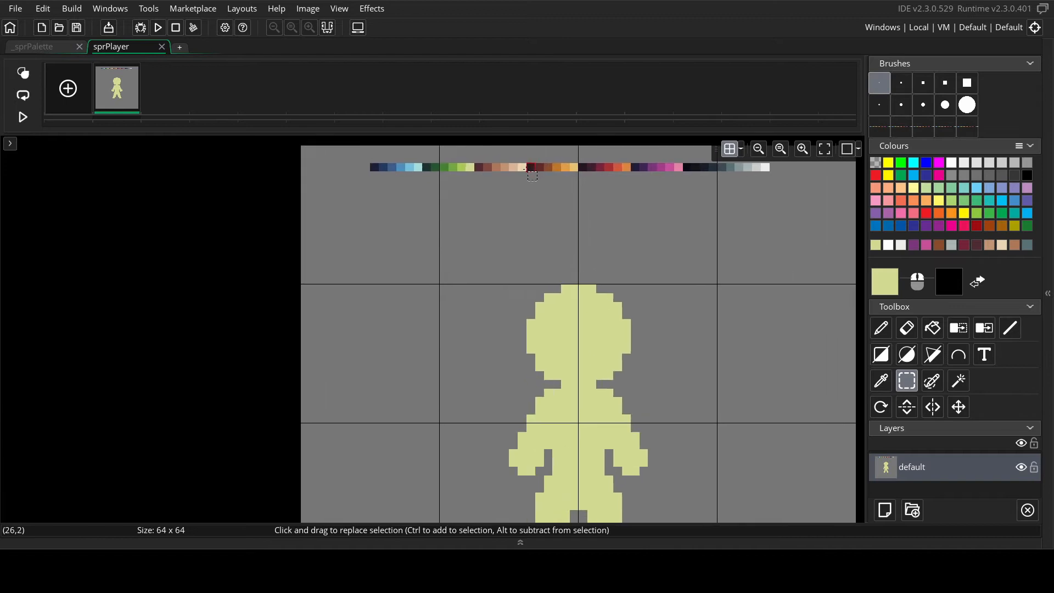
key(p)
key(o)
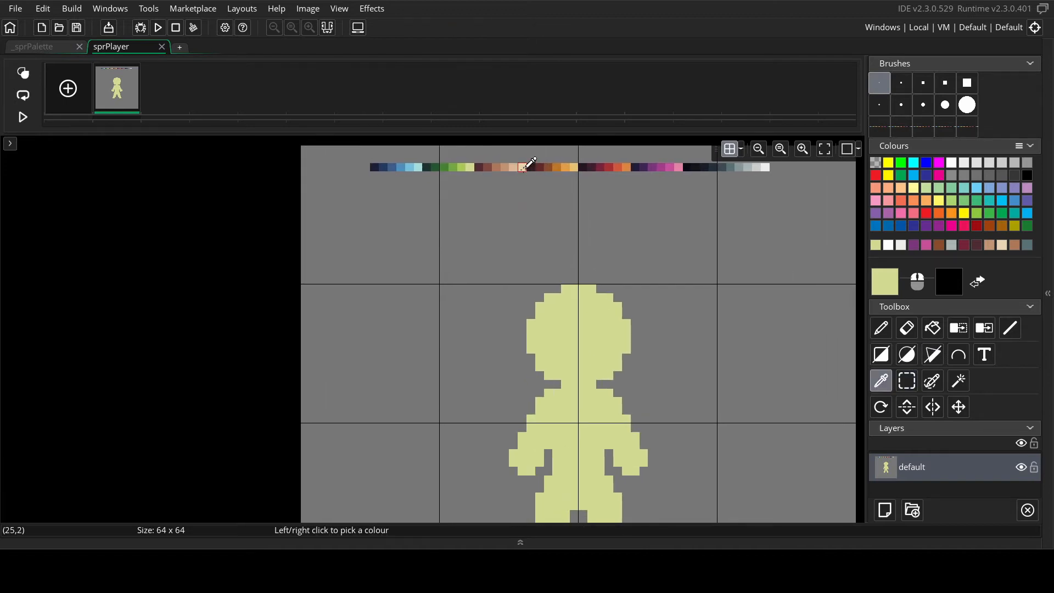
click(525, 168)
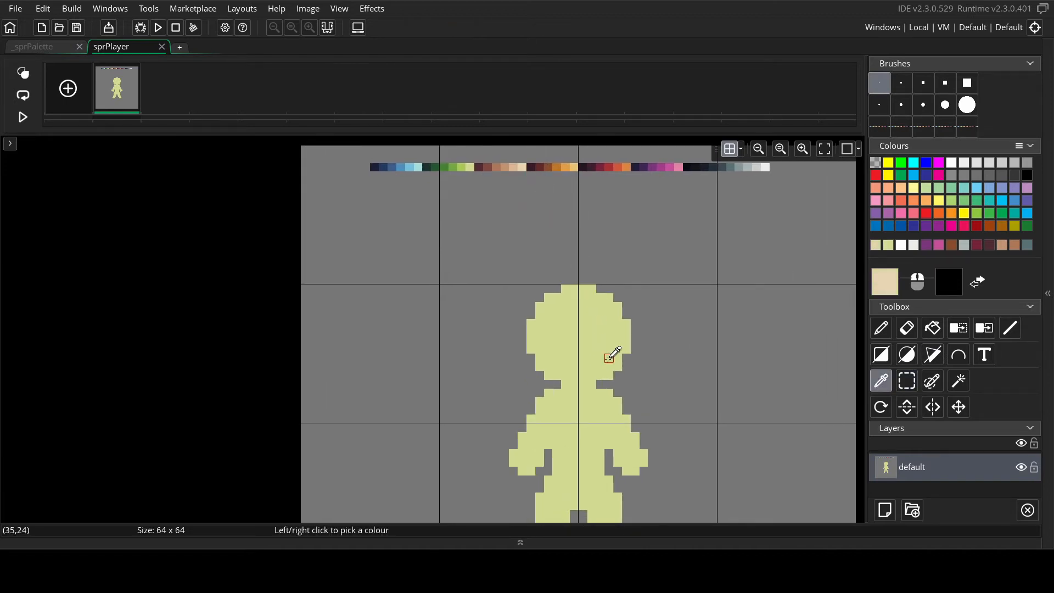
key(f)
key(o)
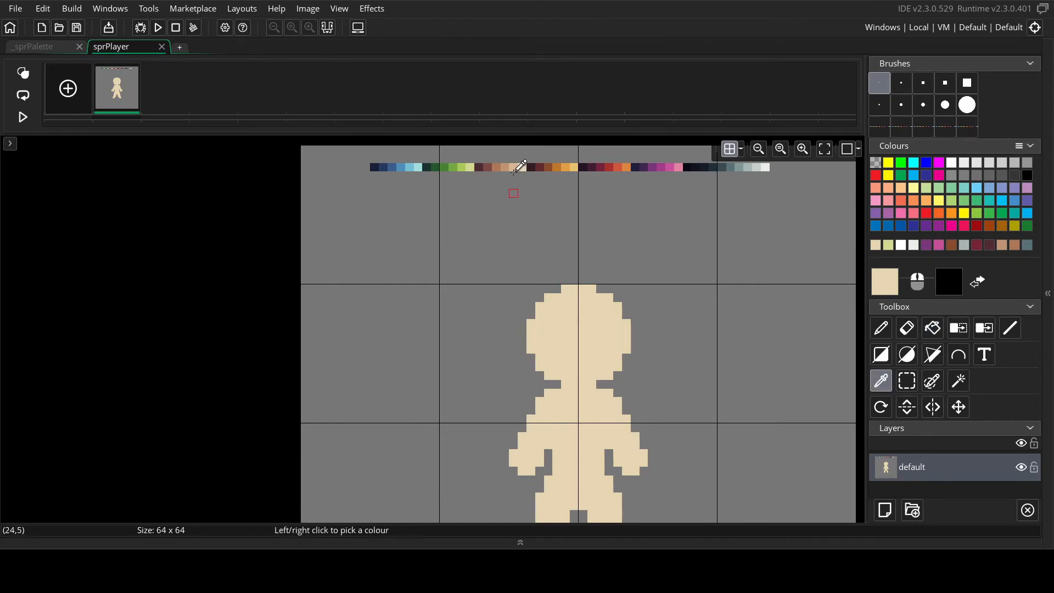
click(512, 167)
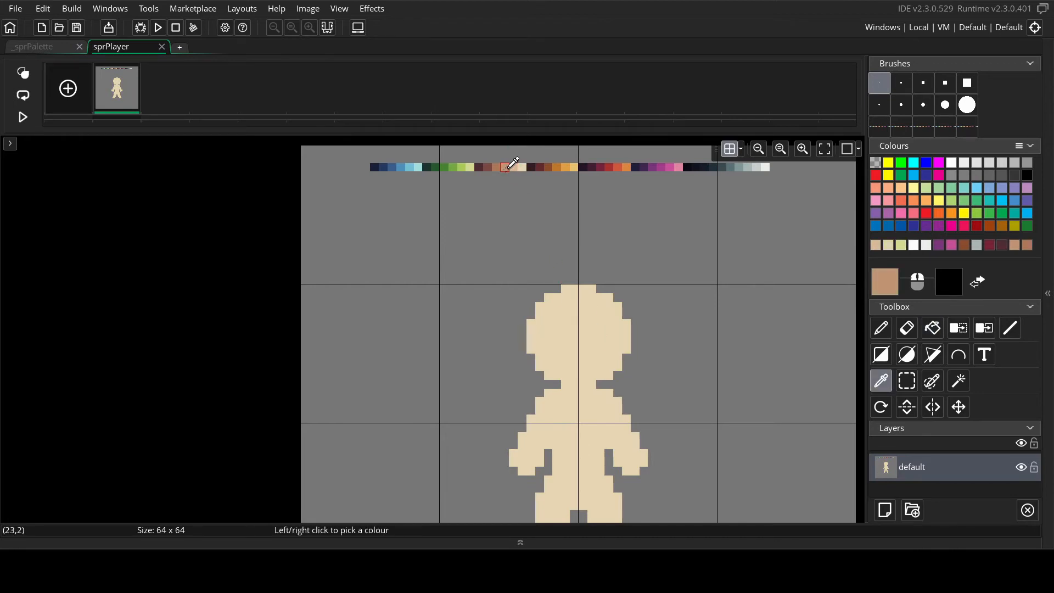
scroll(566, 317, down, 2)
key(l)
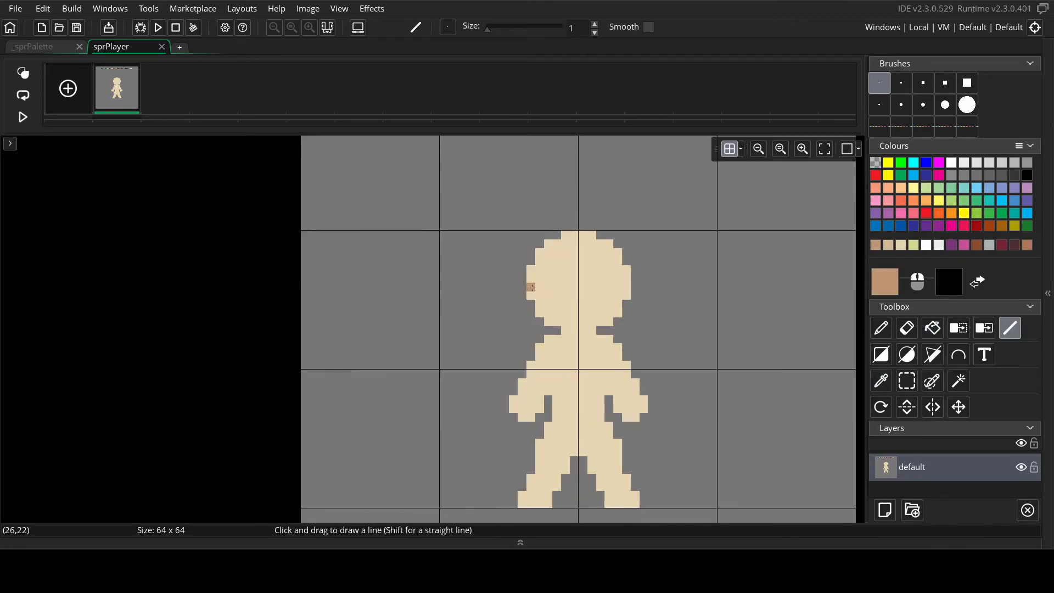
- Pick off-white from the palette strip, draw a V-shaped neckline below the neck, and fill the body beneath it with that colour
scroll(530, 286, up, 2)
key(i)
click(765, 175)
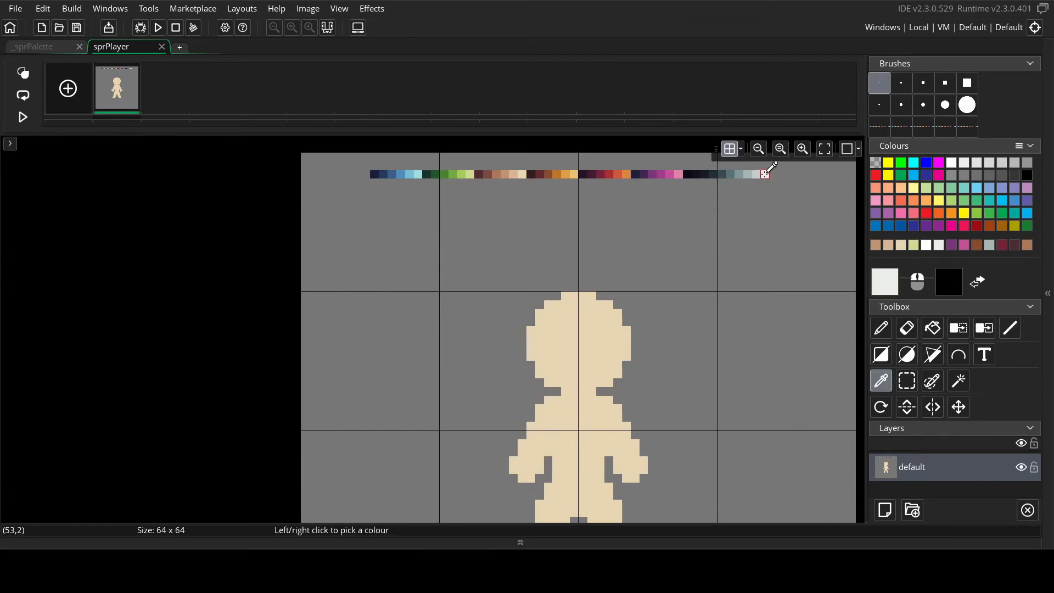
scroll(631, 290, down, 2)
key(l)
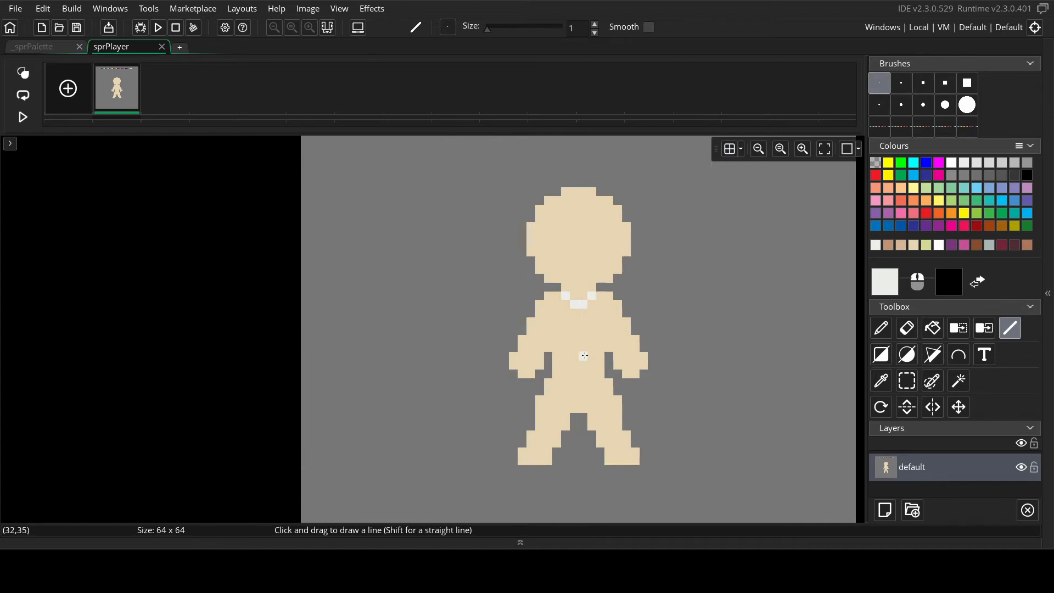
key(f)
click(620, 345)
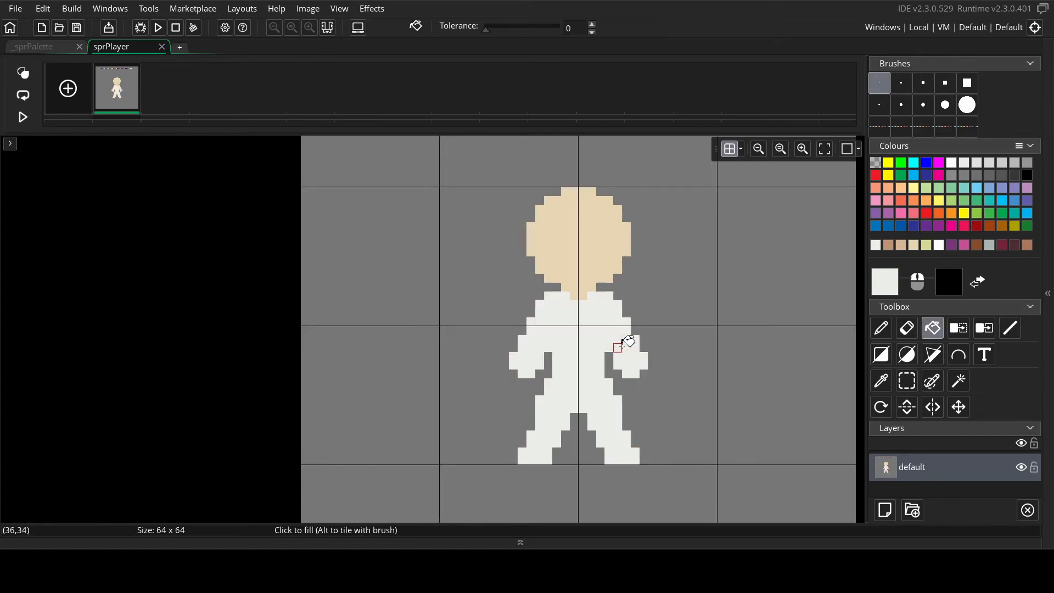
- Draw a waistline across the lower torso in the pale cyan from the palette strip and fill both legs with that colour
scroll(513, 323, up, 1)
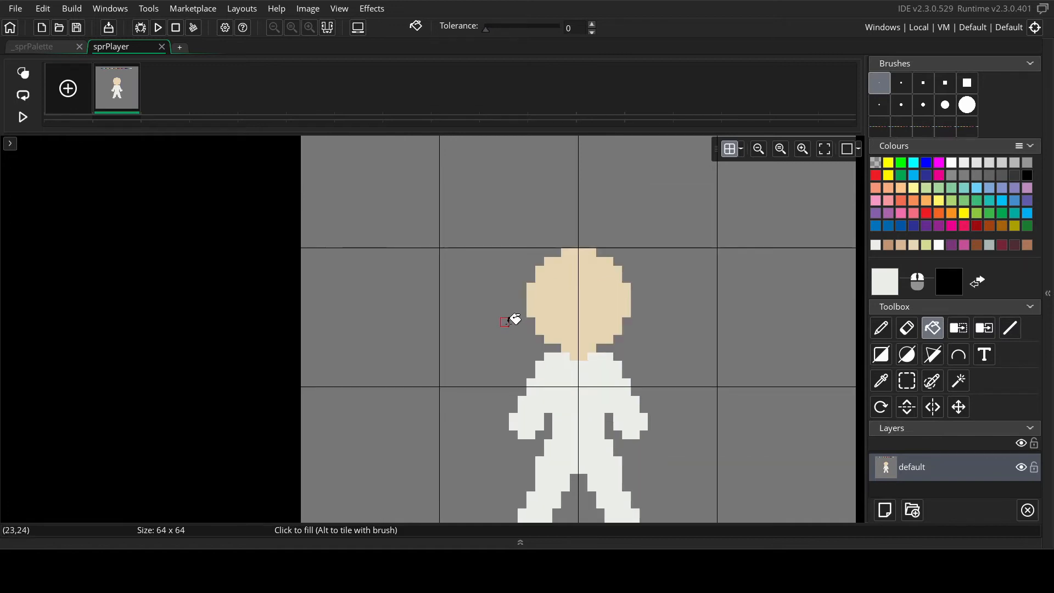
scroll(513, 316, up, 1)
key(i)
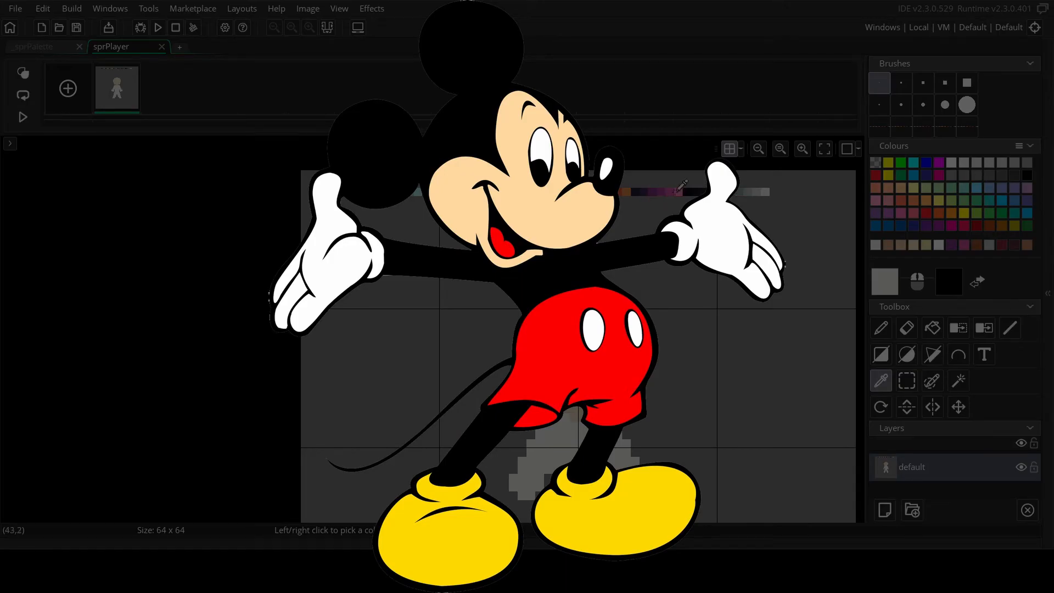
click(418, 191)
scroll(583, 347, down, 2)
key(l)
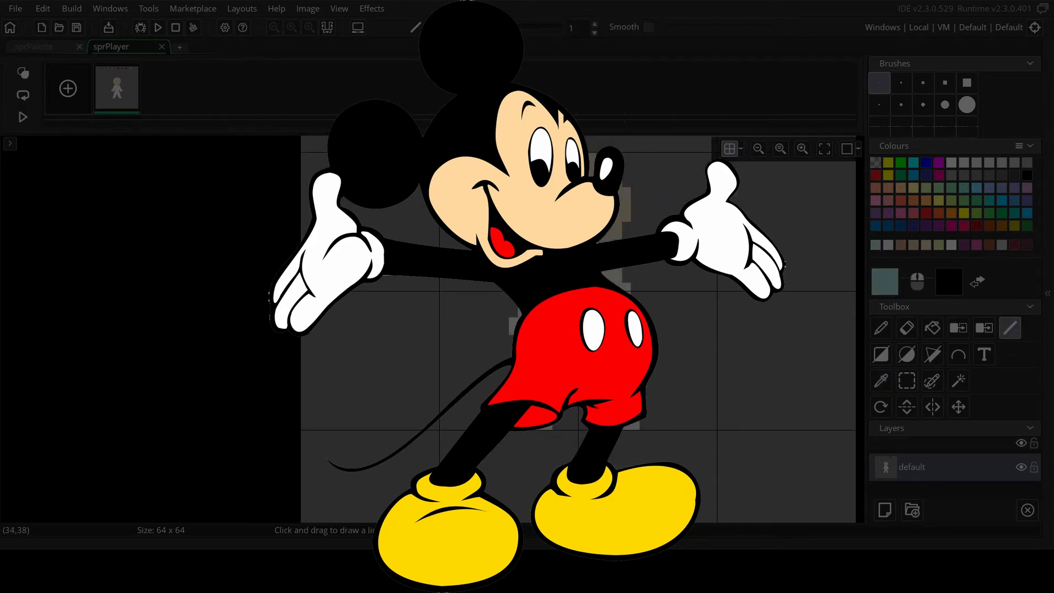
key(f)
click(604, 370)
ctrl+scroll(620, 361, down, 3)
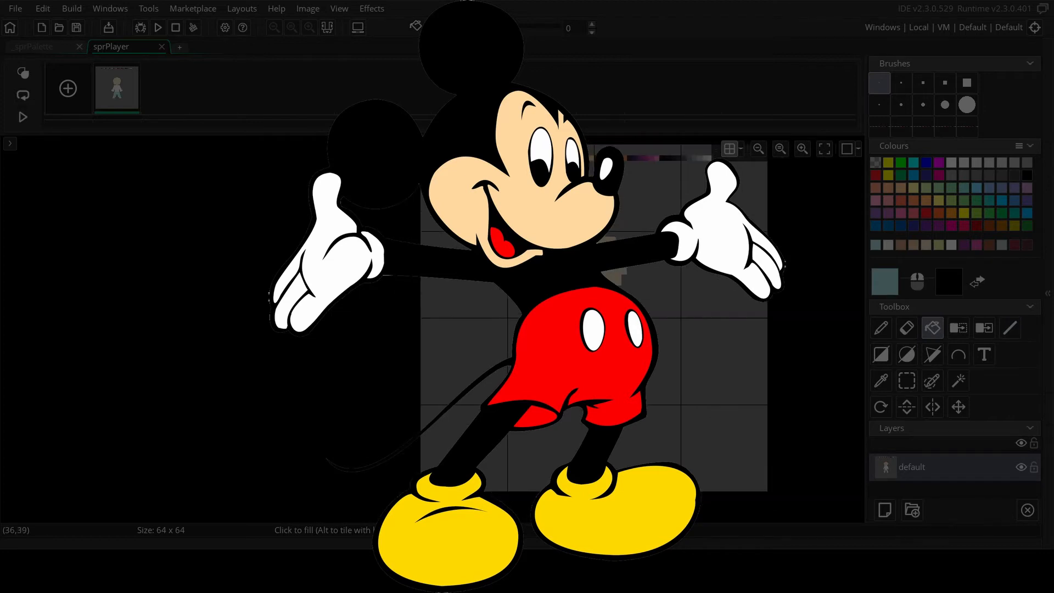
- Pick the dark slate colour from the palette strip and fill the off-white torso and arms with it
ctrl+scroll(664, 195, up, 3)
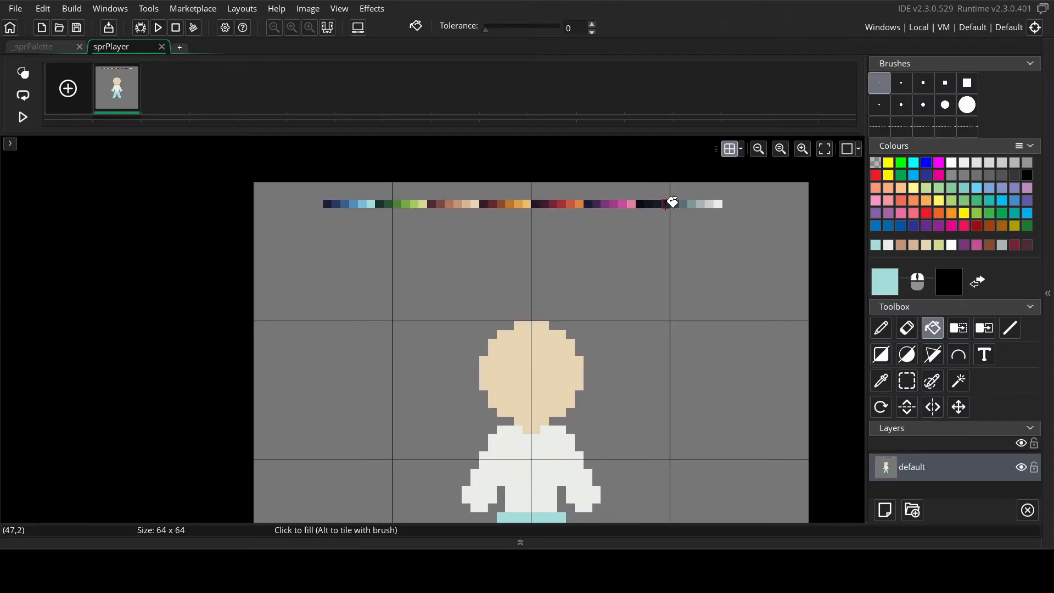
key(p)
key(i)
click(662, 204)
key(f)
scroll(560, 346, down, 2)
click(560, 347)
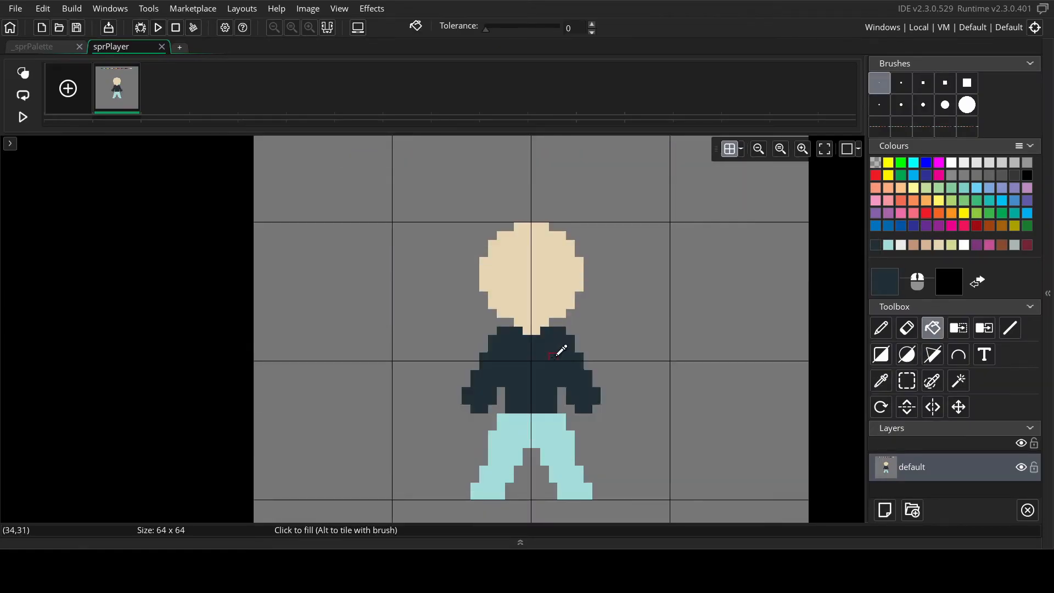
- Pick the sky blue beside the pale cyan in the palette strip and recolour the trousers with it
ctrl+scroll(571, 369, down, 2)
ctrl+scroll(446, 225, up, 3)
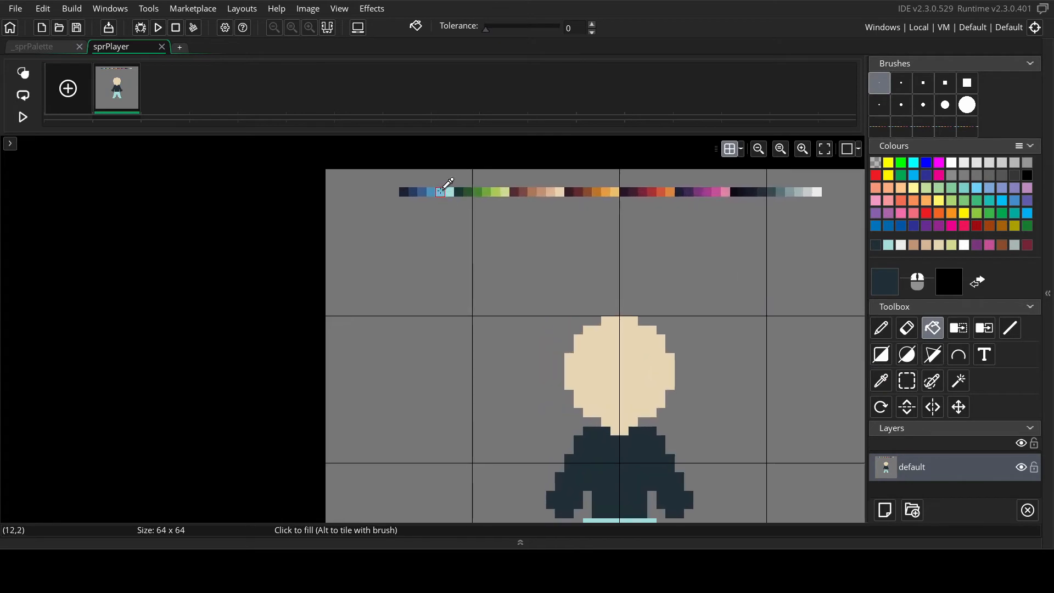
key(i)
click(446, 190)
scroll(570, 287, down, 2)
key(f)
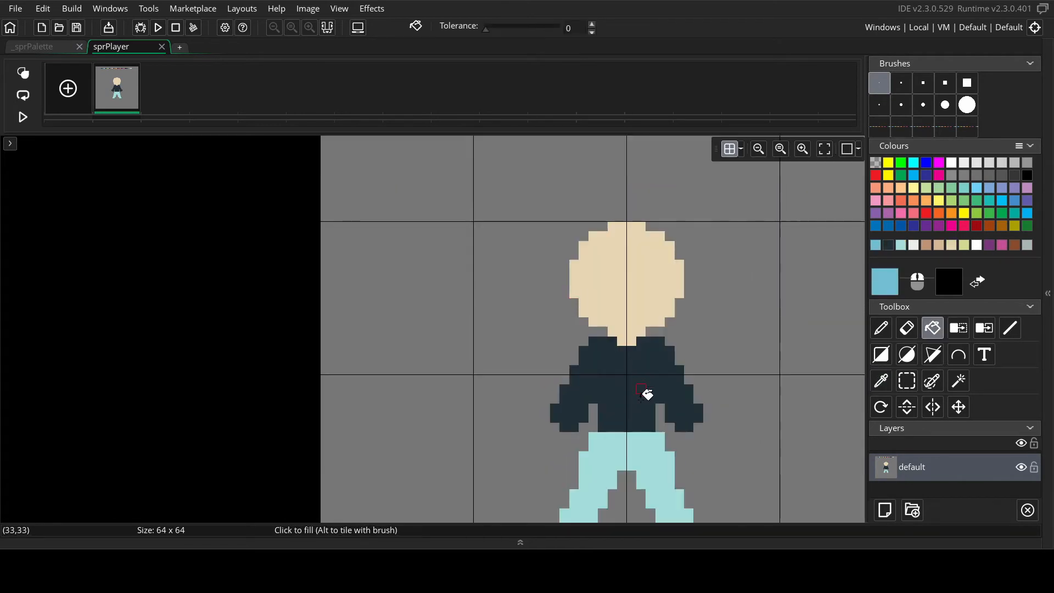
click(651, 456)
scroll(546, 353, up, 2)
key(i)
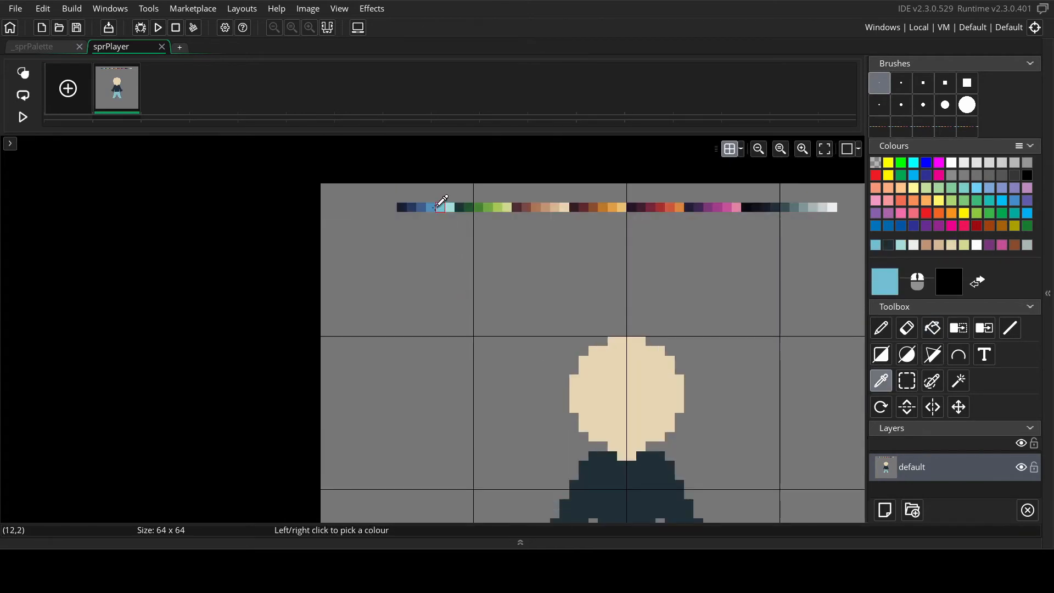
click(432, 206)
- Sample the jacket's dark slate and close the lower part of both arm gaps, leaving a one-pixel hole on each side
scroll(593, 266, down, 3)
scroll(670, 324, up, 1)
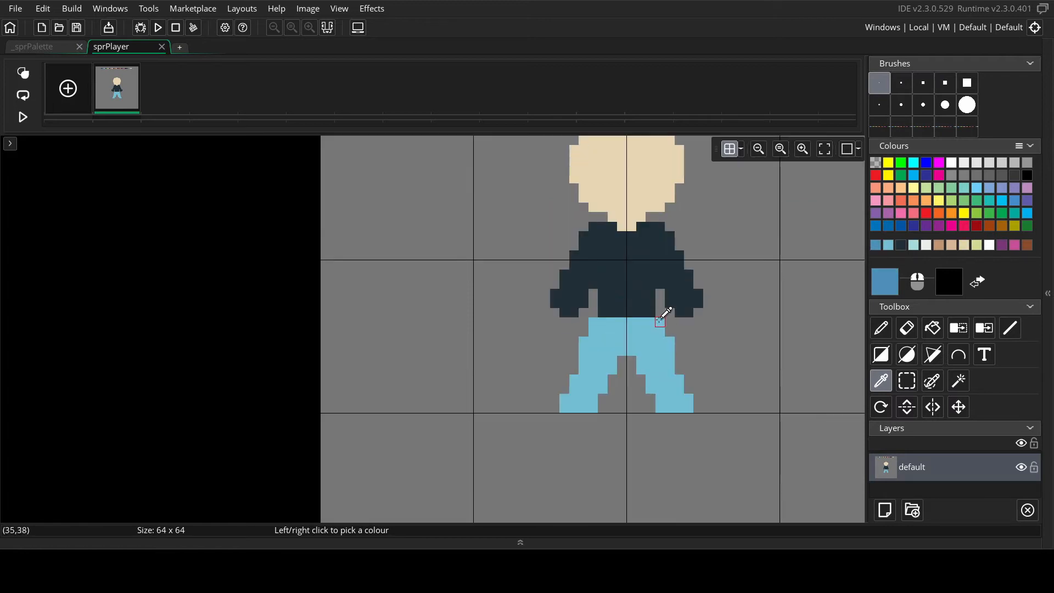
click(646, 313)
key(l)
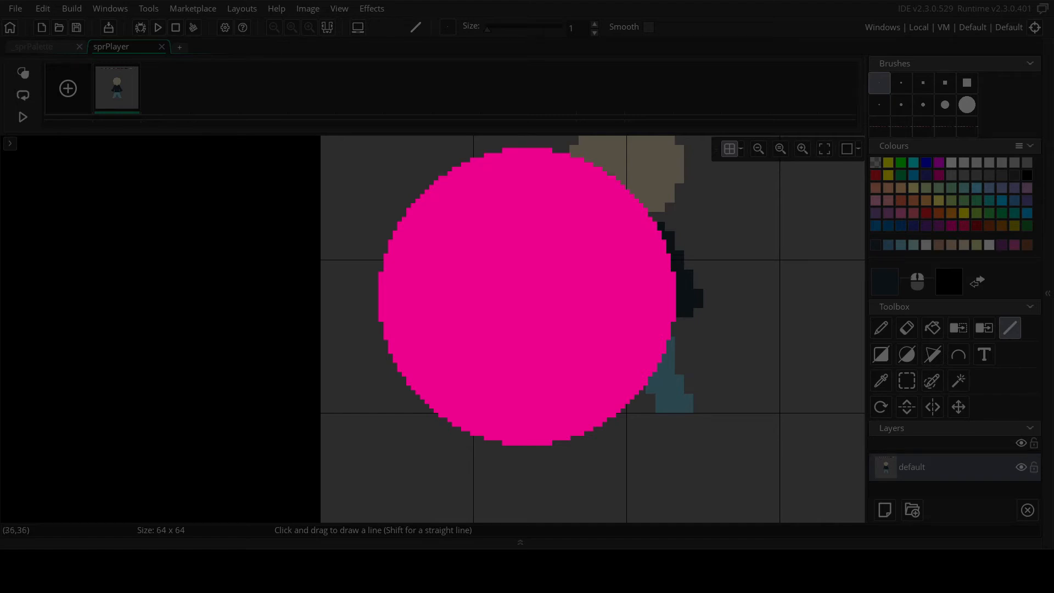
ctrl+scroll(702, 325, down, 4)
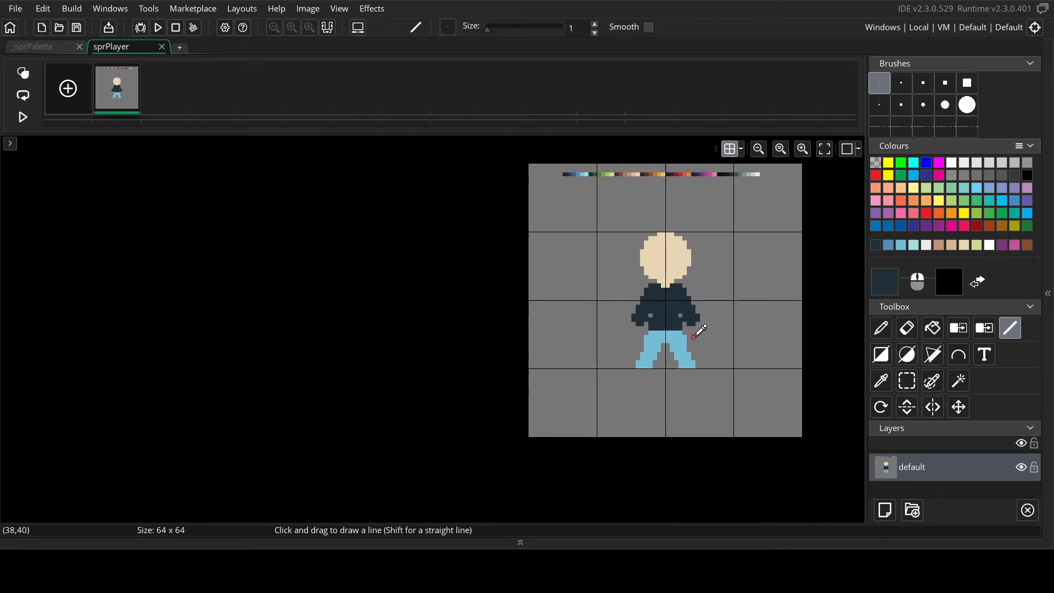
ctrl+scroll(635, 236, up, 3)
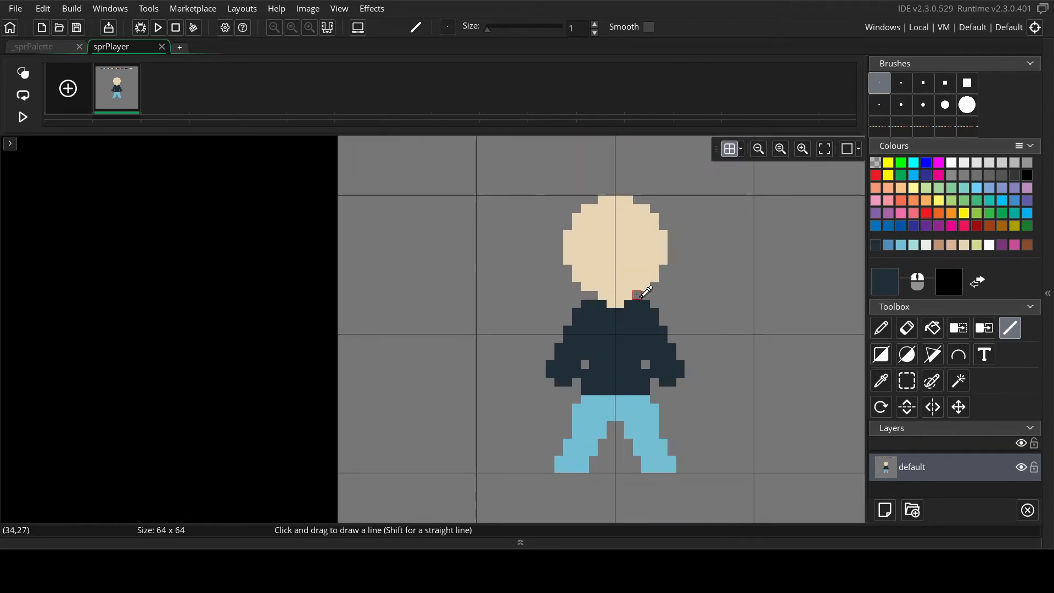
- Select the head together with the neck and upper shoulders, move it down one pixel, and clear the selection
key(s)
drag(546, 179, 676, 308)
drag(625, 279, 628, 288)
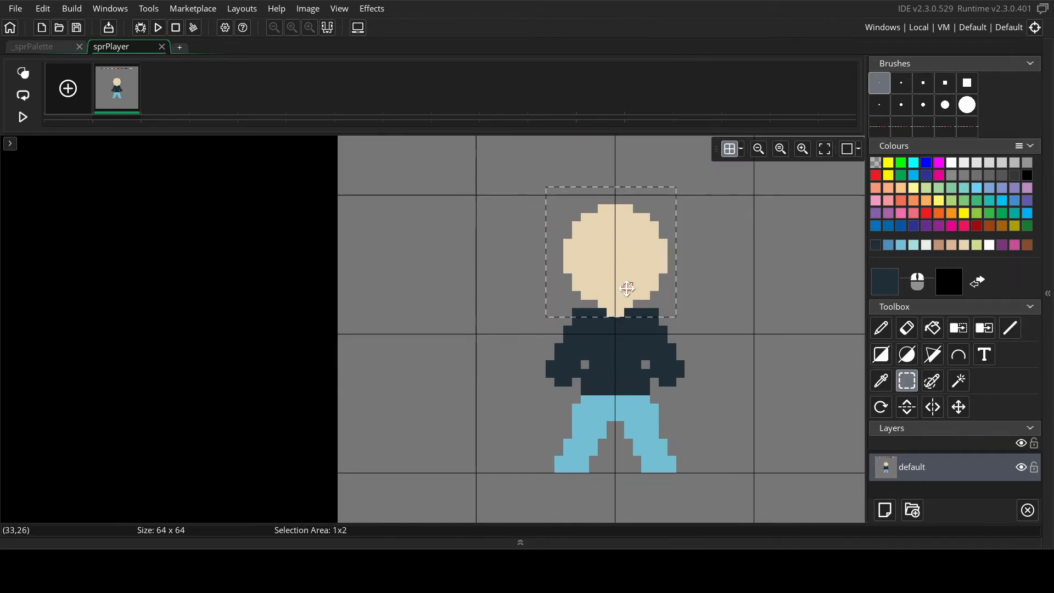
key(Escape)
- Erase the outermost pixel of the top row on both shoulders to round them off
ctrl+scroll(654, 305, up, 1)
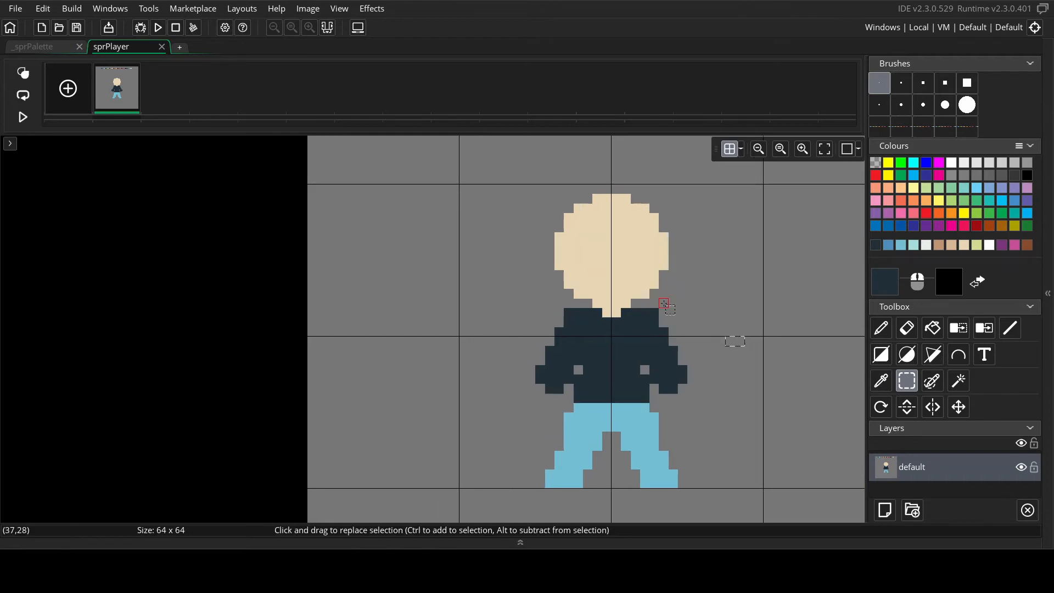
key(e)
key(s)
click(658, 314)
key(e)
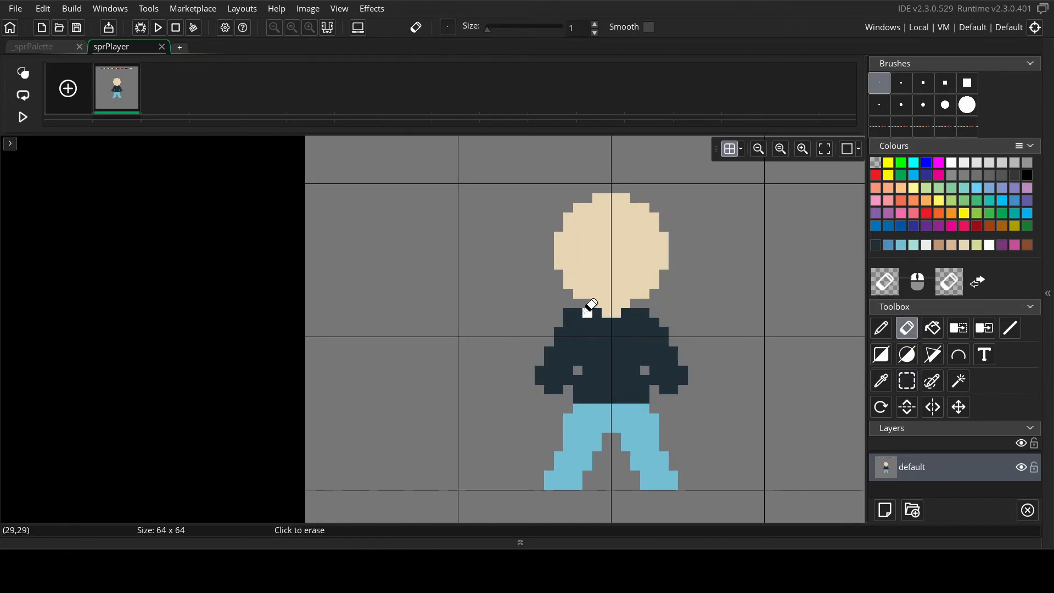
ctrl+scroll(664, 311, down, 2)
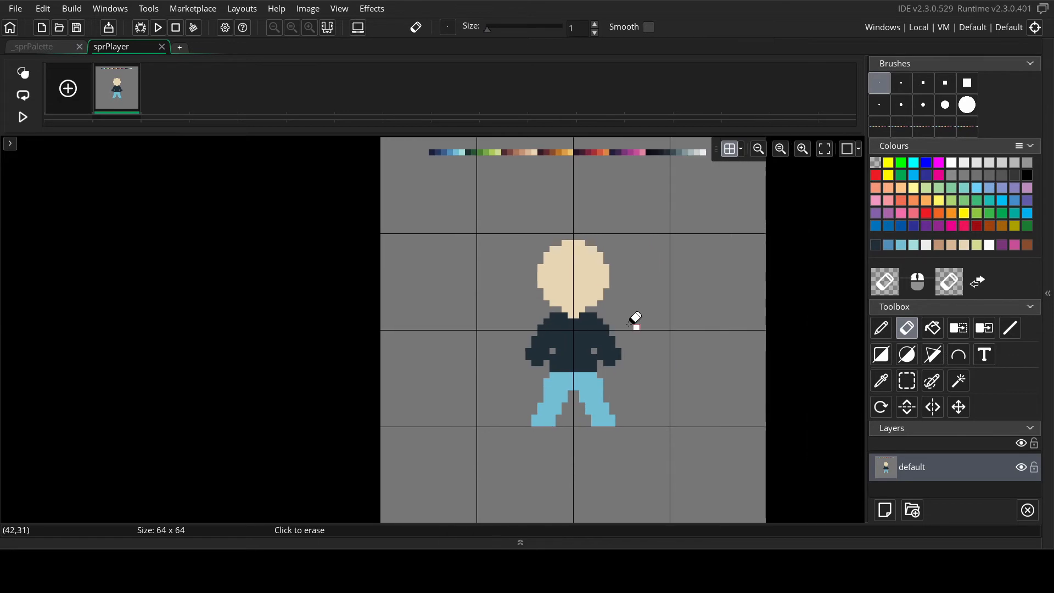
ctrl+scroll(586, 296, up, 2)
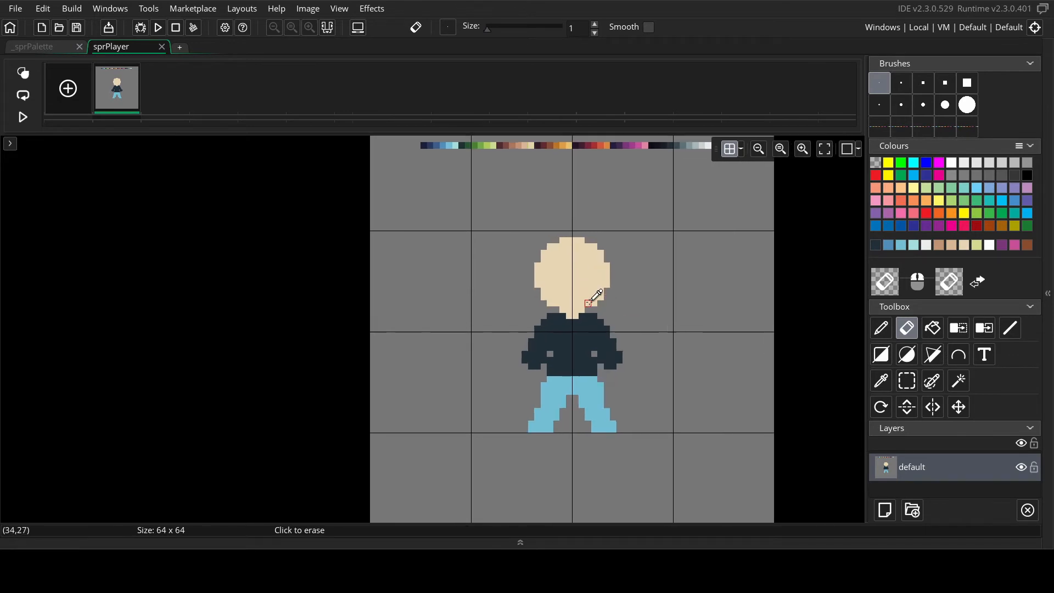
- Pick the slightly lighter slate grey from the palette strip and fill the jacket with it
scroll(595, 308, up, 1)
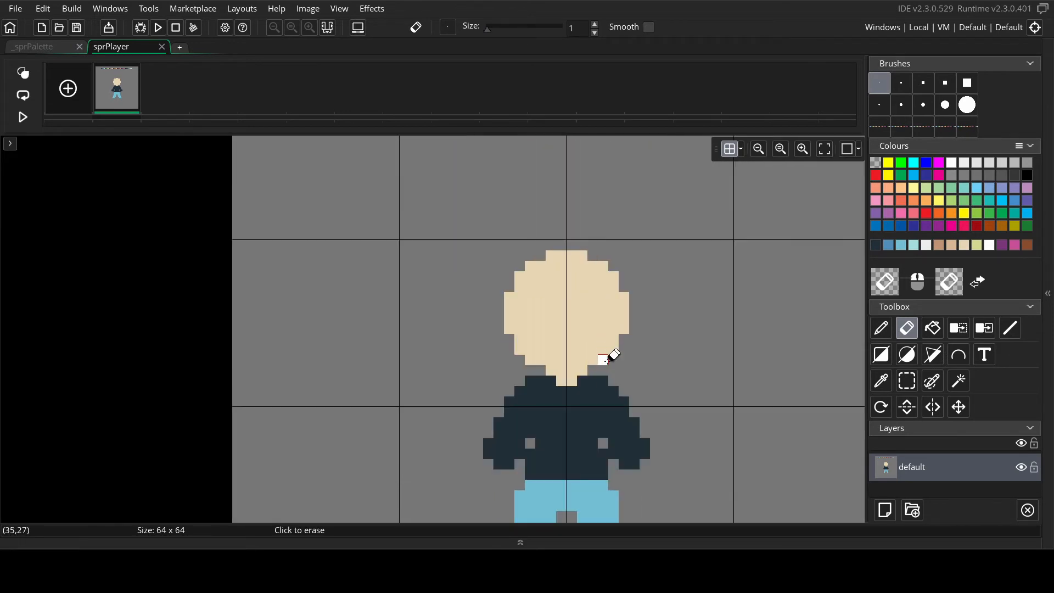
scroll(648, 324, up, 2)
key(i)
click(740, 225)
scroll(619, 285, down, 4)
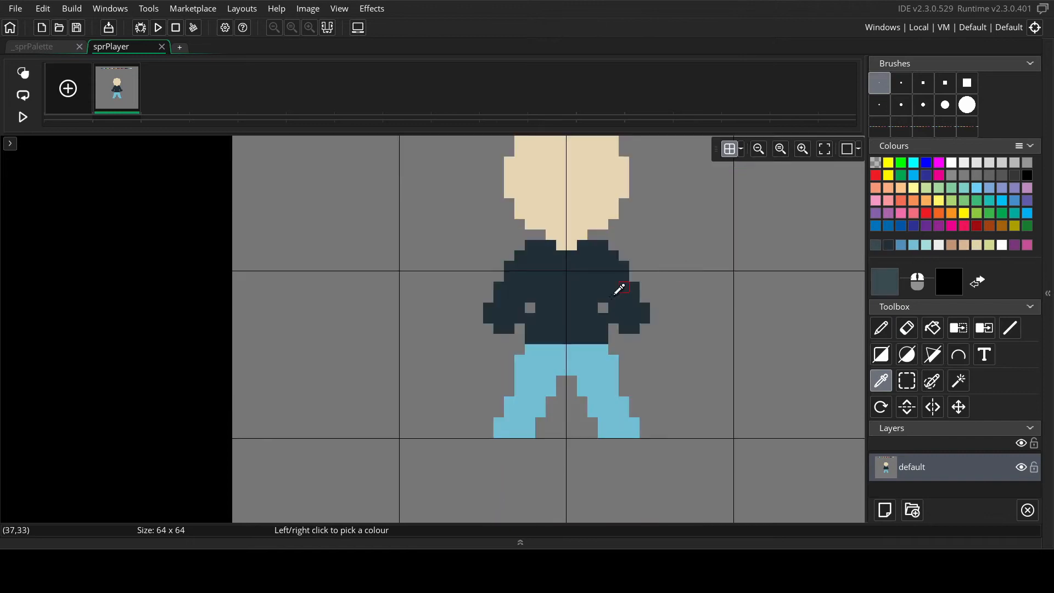
scroll(584, 333, up, 1)
key(f)
click(625, 339)
scroll(692, 304, up, 3)
key(i)
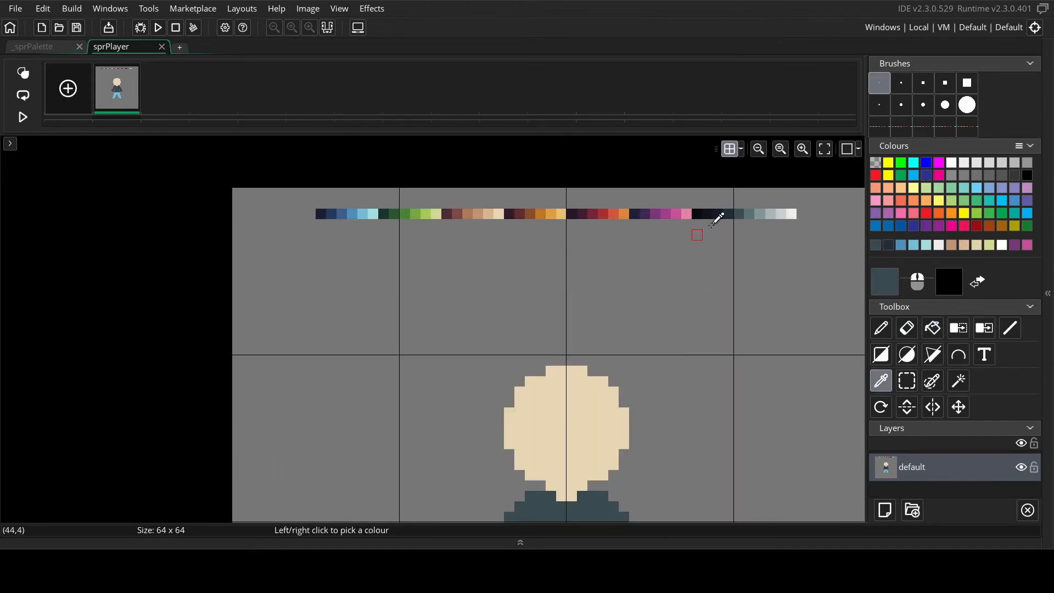
click(733, 214)
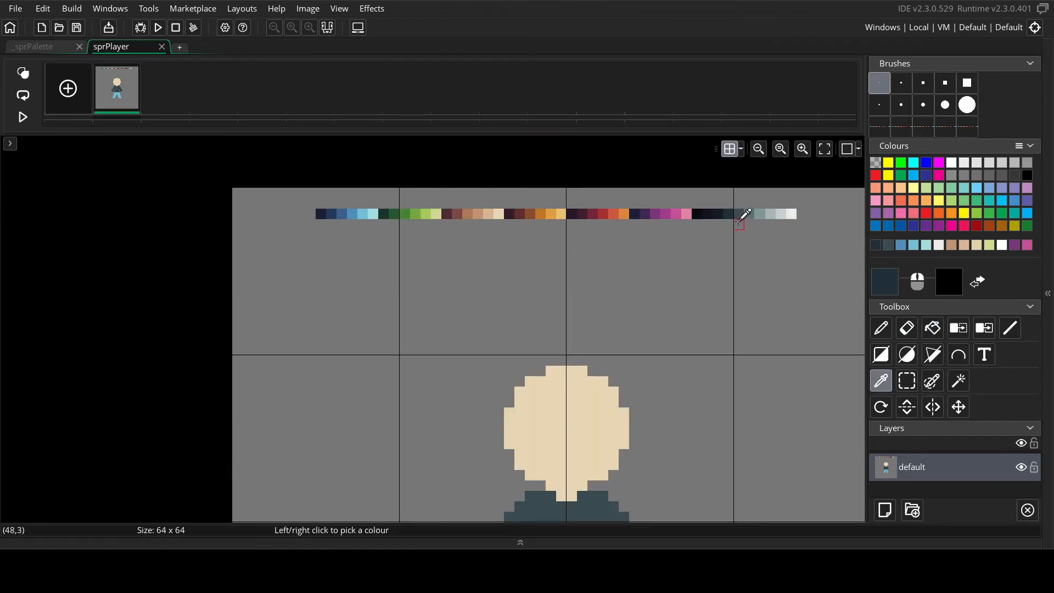
click(743, 214)
scroll(709, 286, down, 3)
key(f)
click(583, 370)
- Pick the darker slate from the palette strip and draw a three-row collar across the jacket's shoulders around the neck
scroll(736, 324, up, 3)
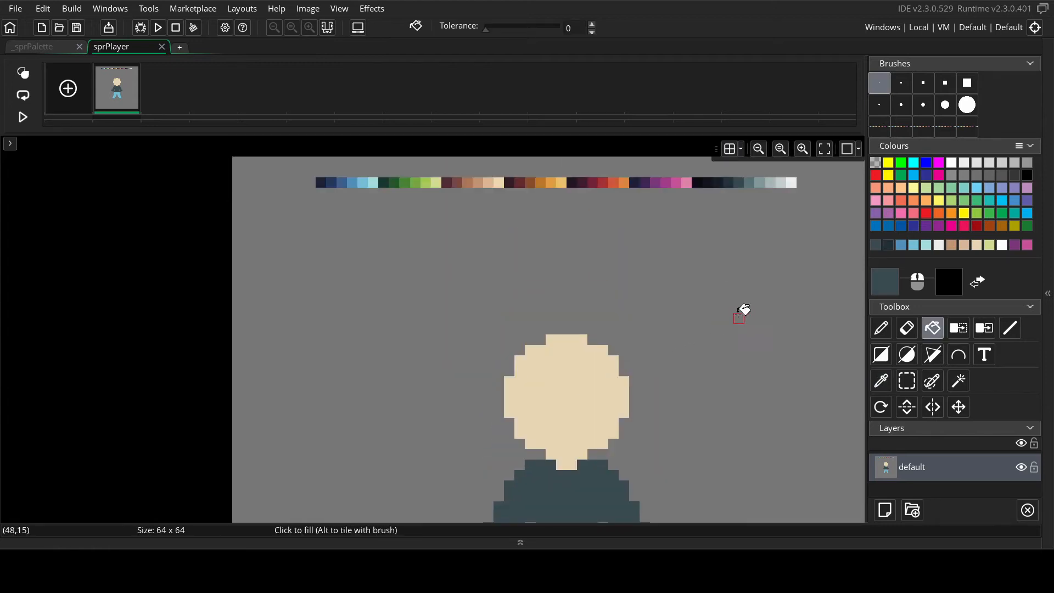
key(i)
click(740, 177)
scroll(720, 214, down, 3)
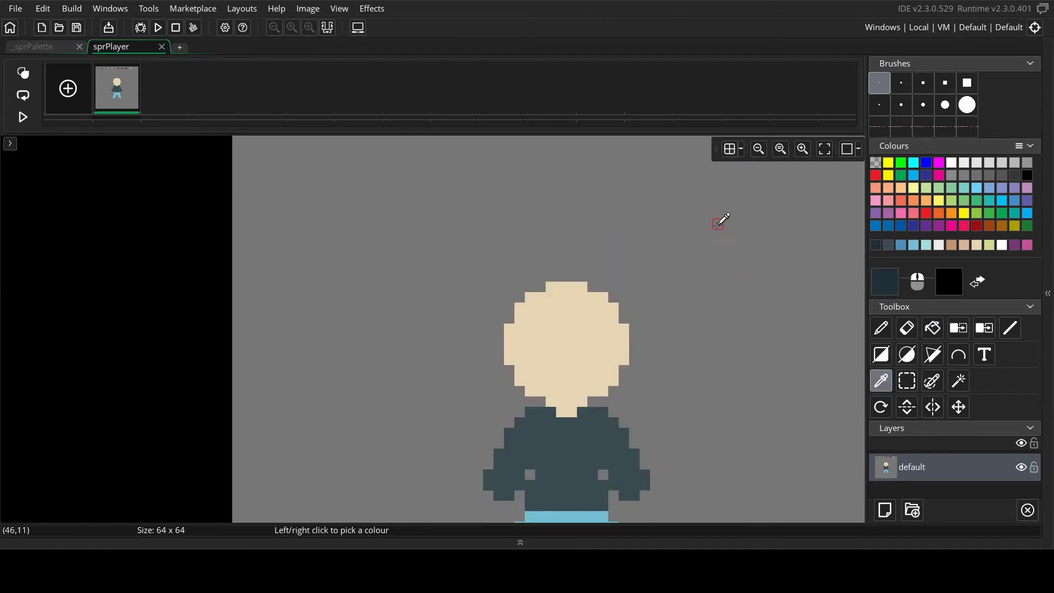
key(l)
click(583, 360)
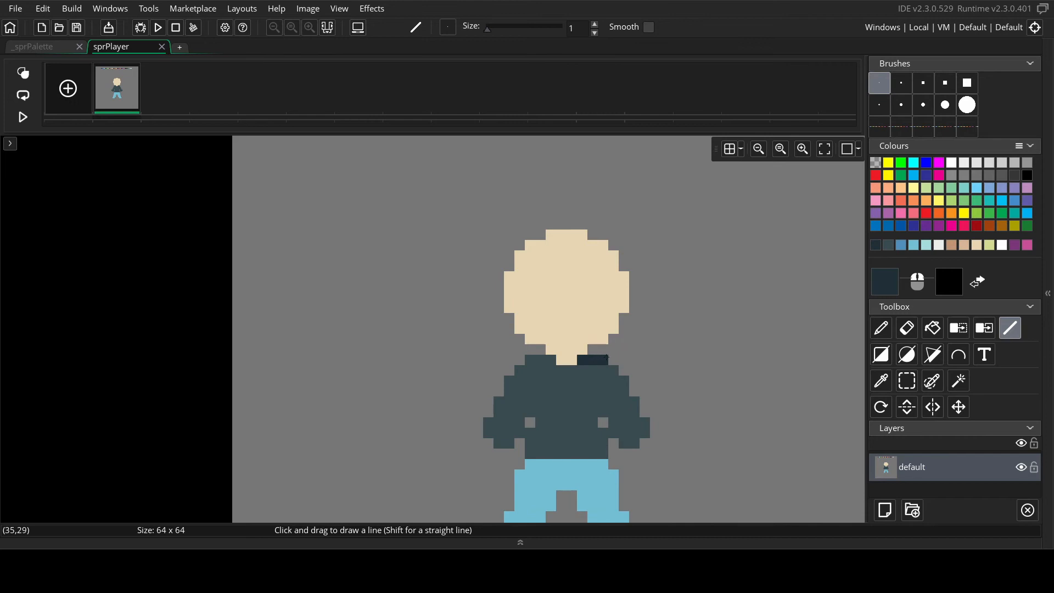
mouse_move(596, 366)
mouse_down()
mouse_move(610, 365)
mouse_move(541, 370)
mouse_up()
scroll(577, 365, down, 1)
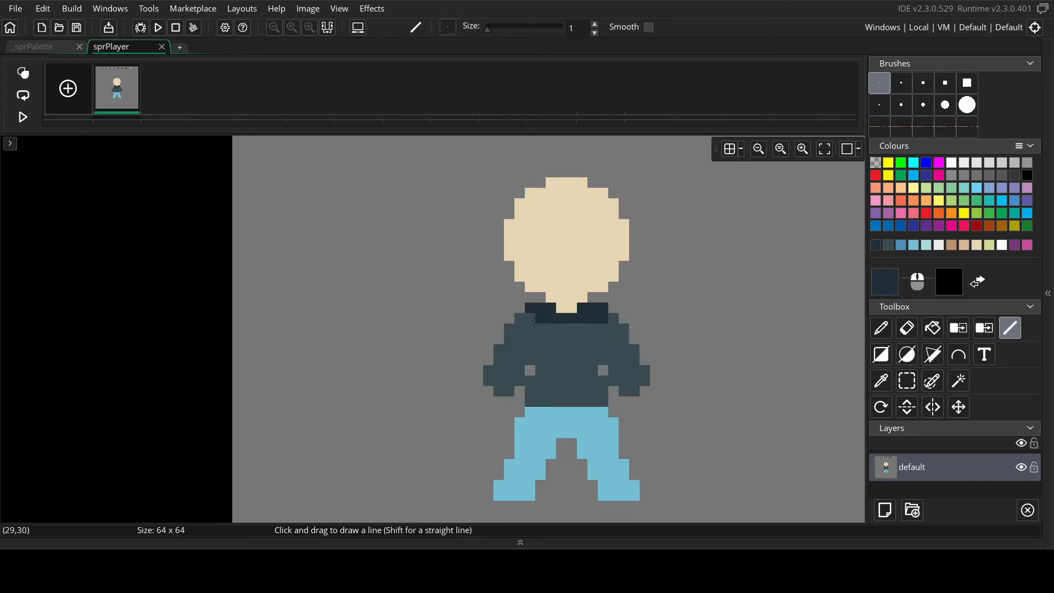
drag(534, 320, 512, 319)
drag(603, 329, 528, 328)
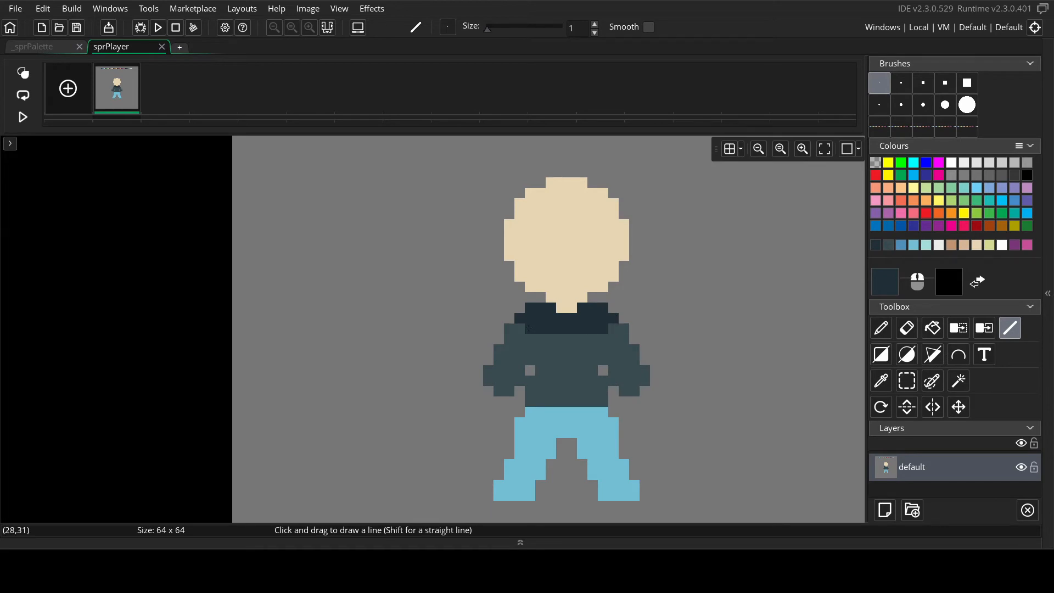
scroll(566, 324, up, 3)
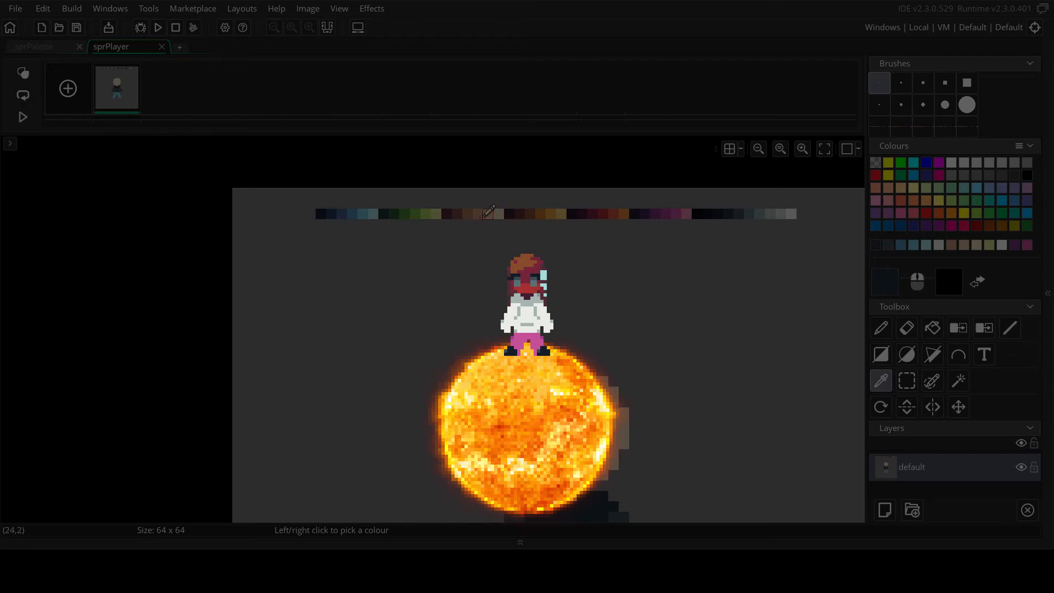
click(687, 212)
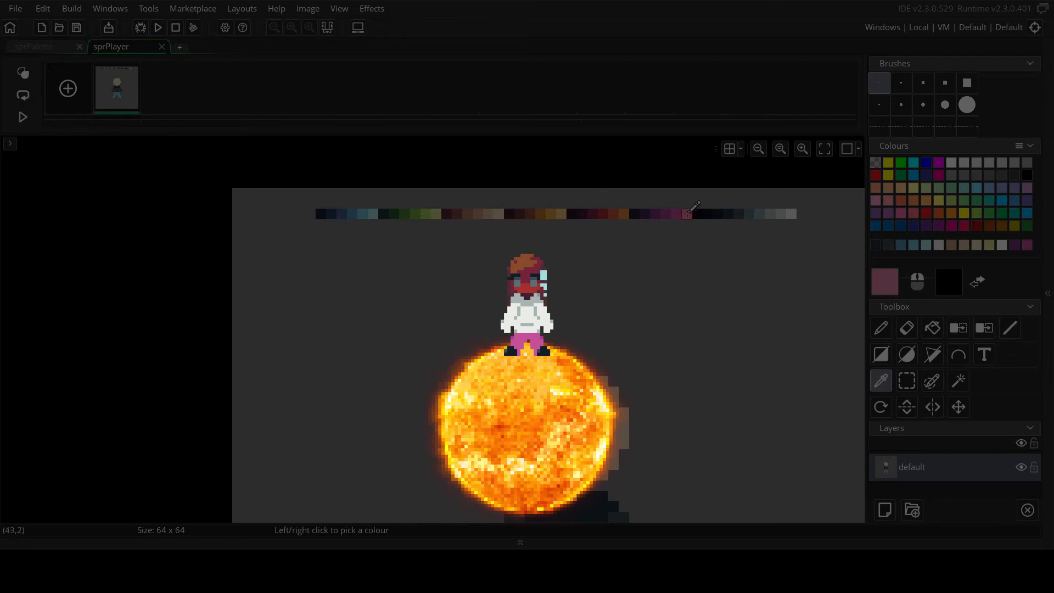
key(l)
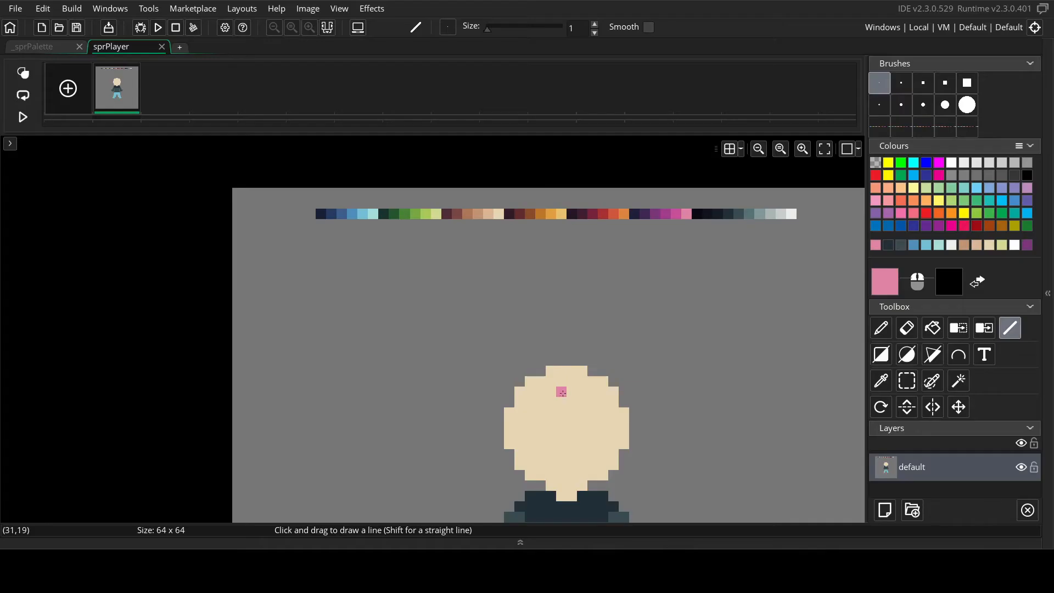
- Draw a hairline across the forehead in reddish brown from the palette strip, one pixel lower at the sides, and fill the head above it
key(i)
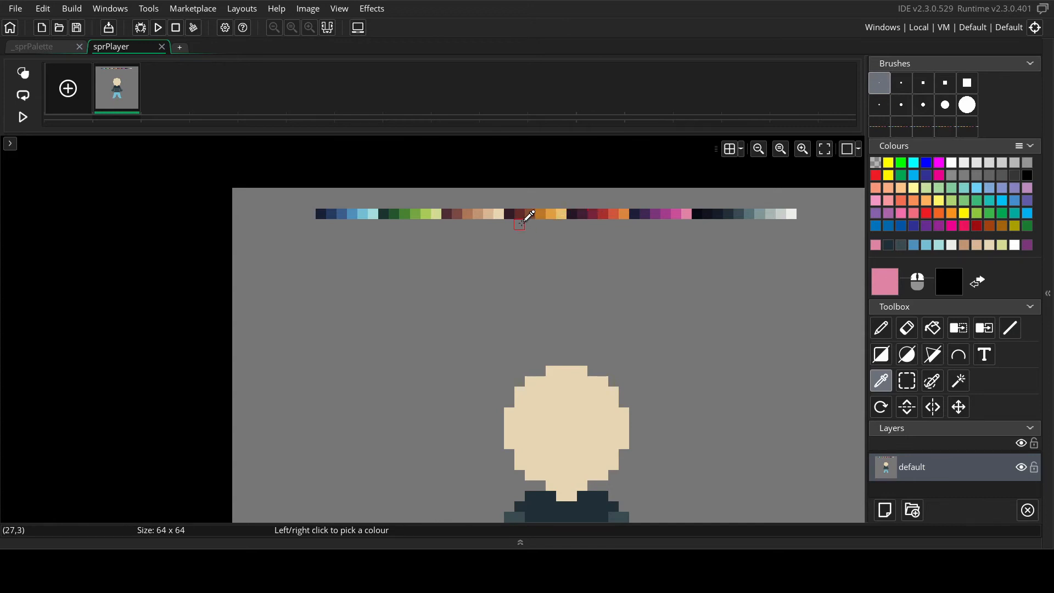
click(530, 214)
key(l)
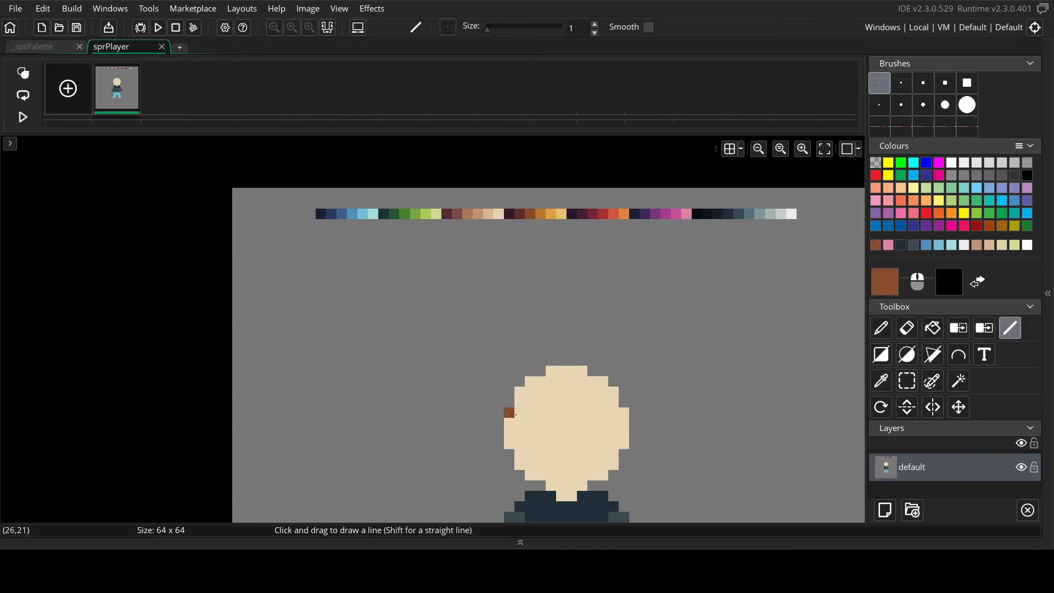
mouse_move(518, 413)
mouse_down()
mouse_move(529, 402)
mouse_move(592, 402)
mouse_up()
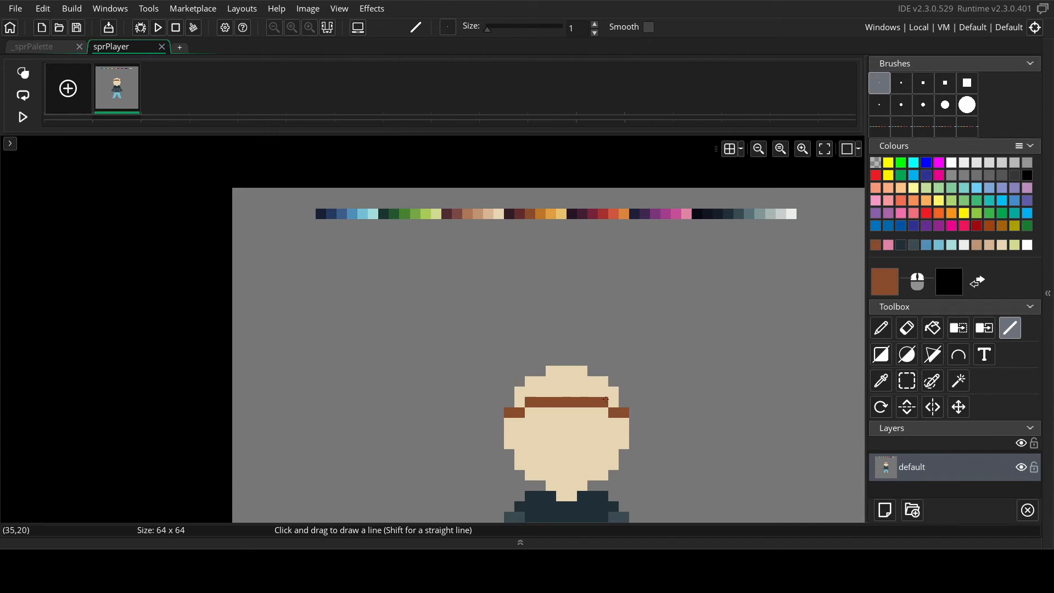
key(f)
click(570, 390)
- Draw a new reddish-brown hairline two pixels lower on the forehead and sides, and fill the gaps above it
scroll(575, 386, down, 3)
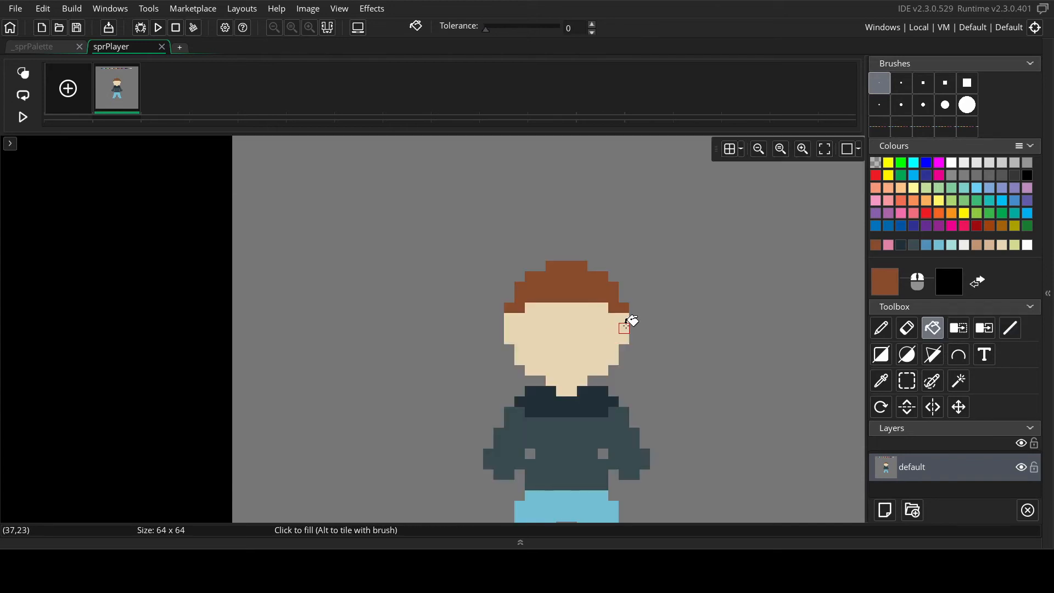
key(l)
drag(600, 318, 537, 319)
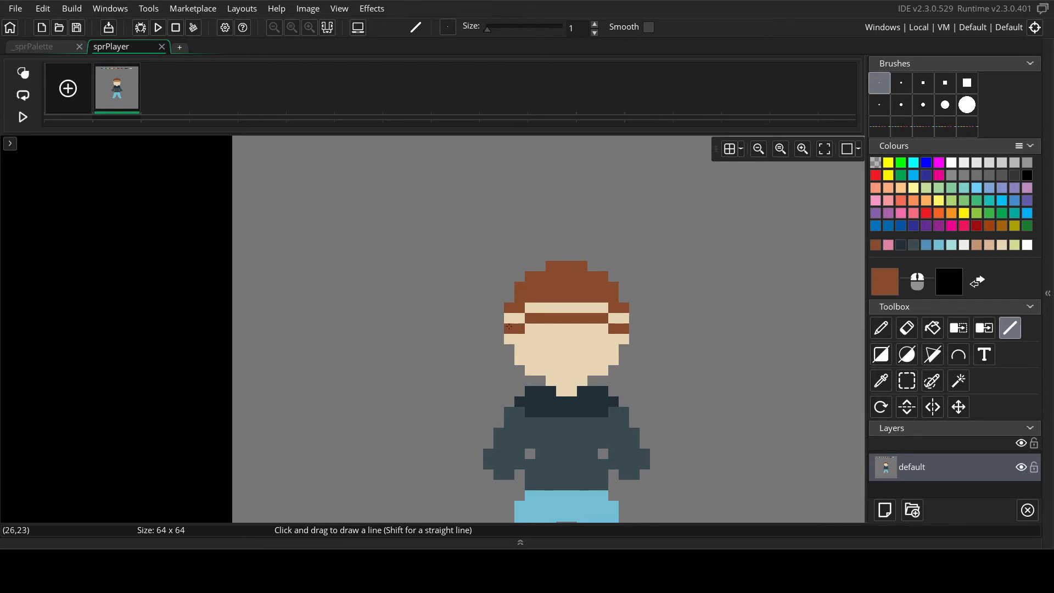
key(f)
click(517, 318)
click(560, 308)
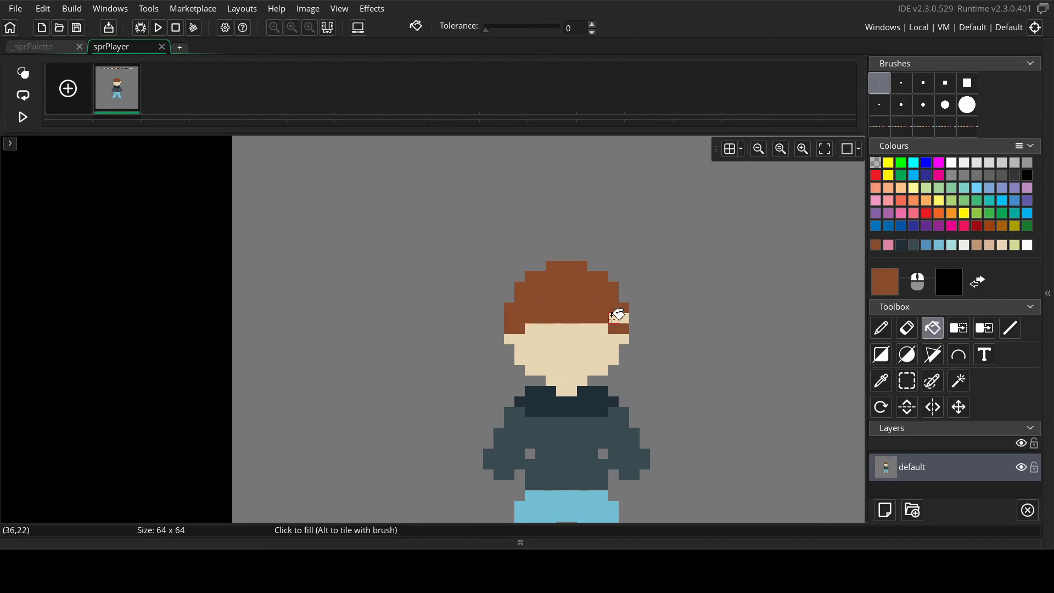
click(614, 318)
- Draw long reddish-brown hair down both sides of the face to the shoulders, filling the space beside the jaw
key(l)
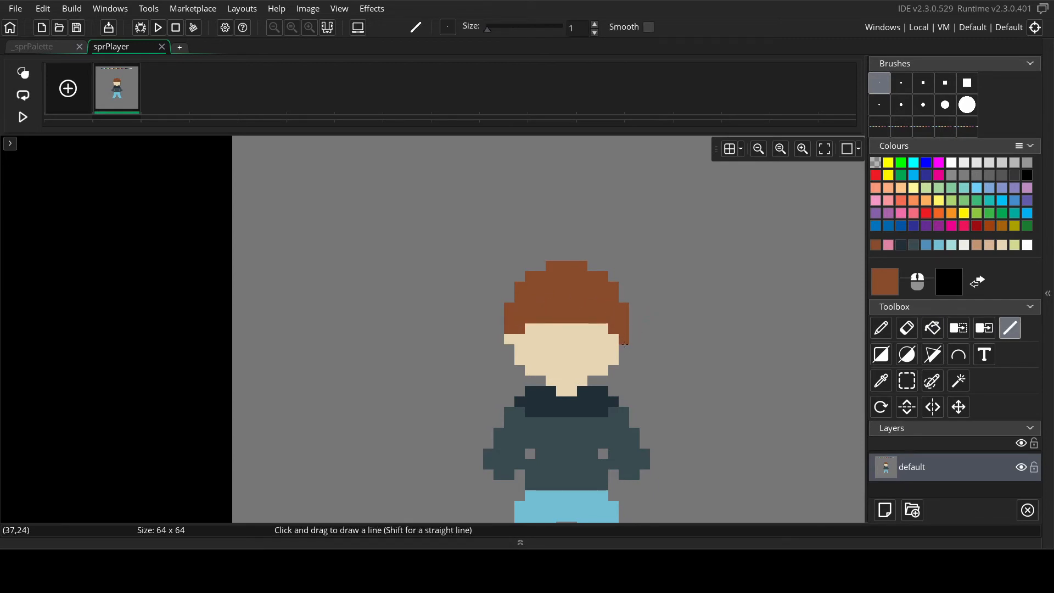
mouse_move(625, 336)
mouse_down()
mouse_move(626, 391)
mouse_move(593, 381)
mouse_up()
mouse_move(509, 346)
mouse_down()
mouse_move(510, 389)
mouse_move(522, 397)
mouse_move(523, 388)
mouse_up()
key(ctrl+z)
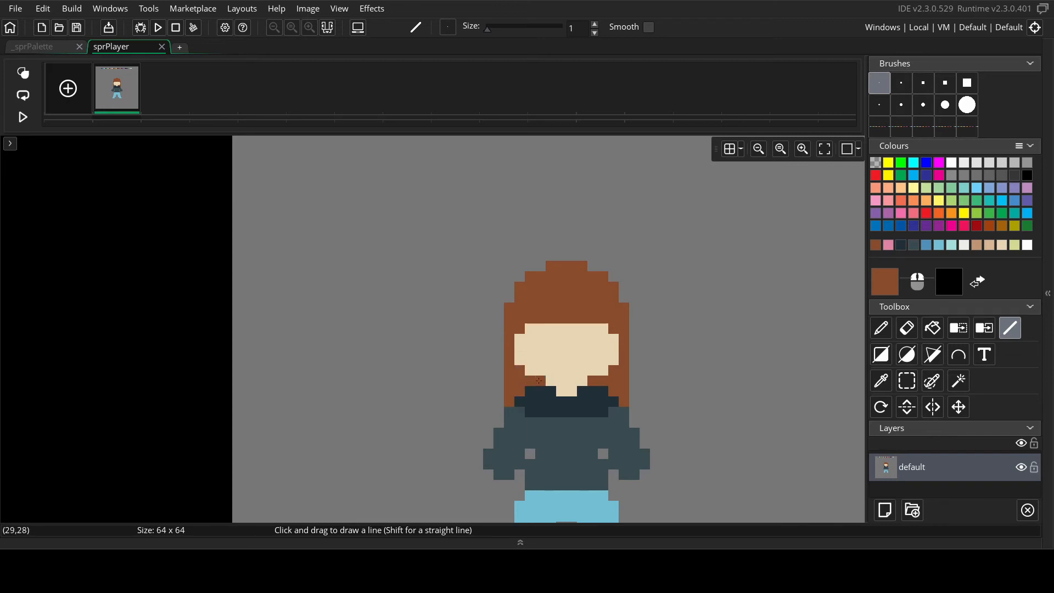
click(639, 328)
drag(639, 336, 635, 412)
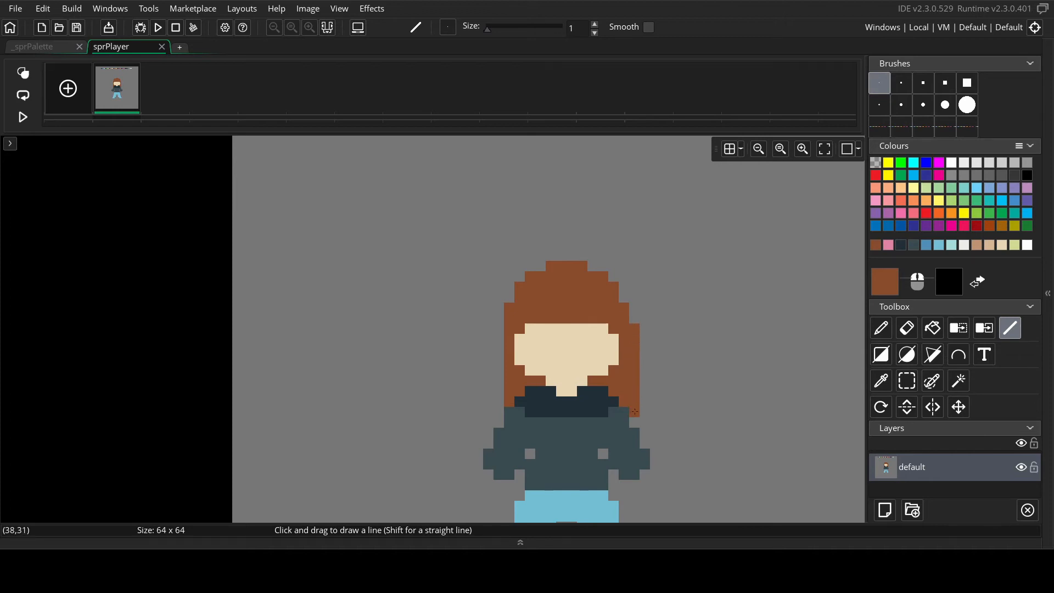
click(515, 354)
key(ctrl+z)
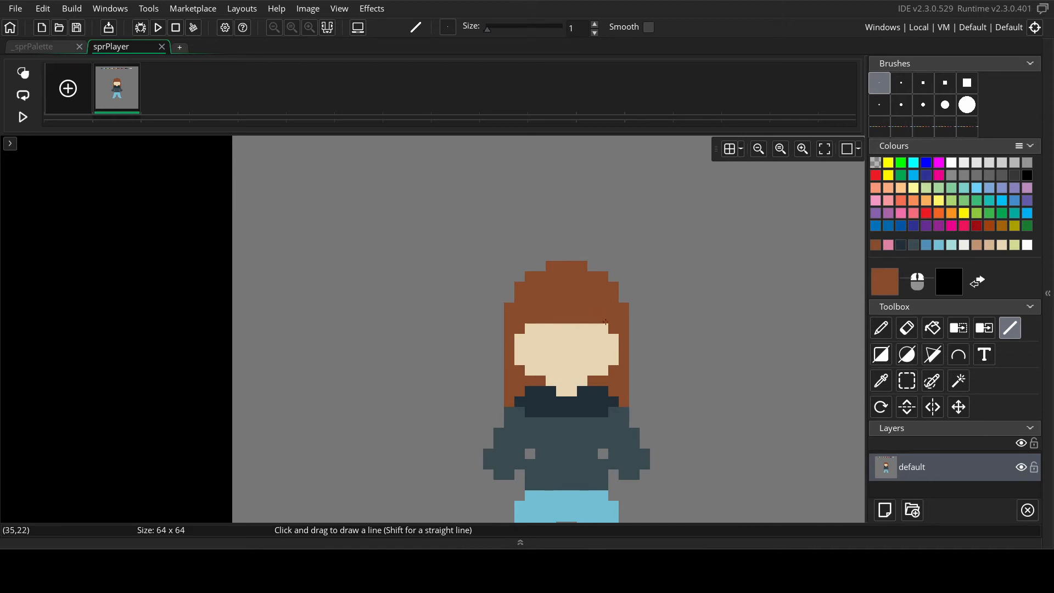
- Pick the dark crimson from the palette strip and shade the right side of the hair, with two horizontal strands reaching toward the middle
scroll(629, 314, up, 3)
key(i)
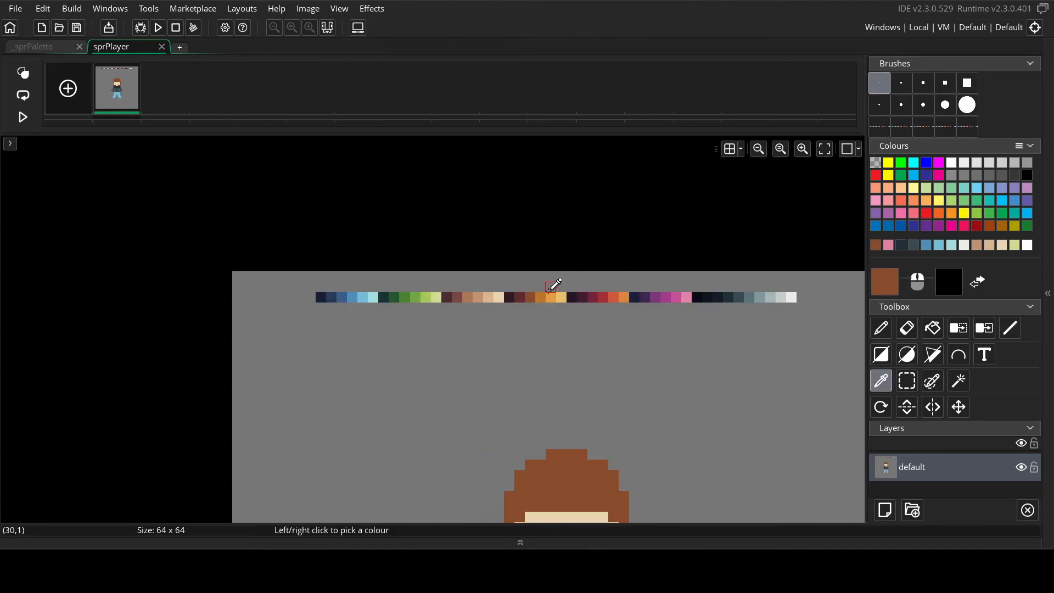
click(596, 296)
scroll(599, 294, down, 3)
key(l)
click(613, 328)
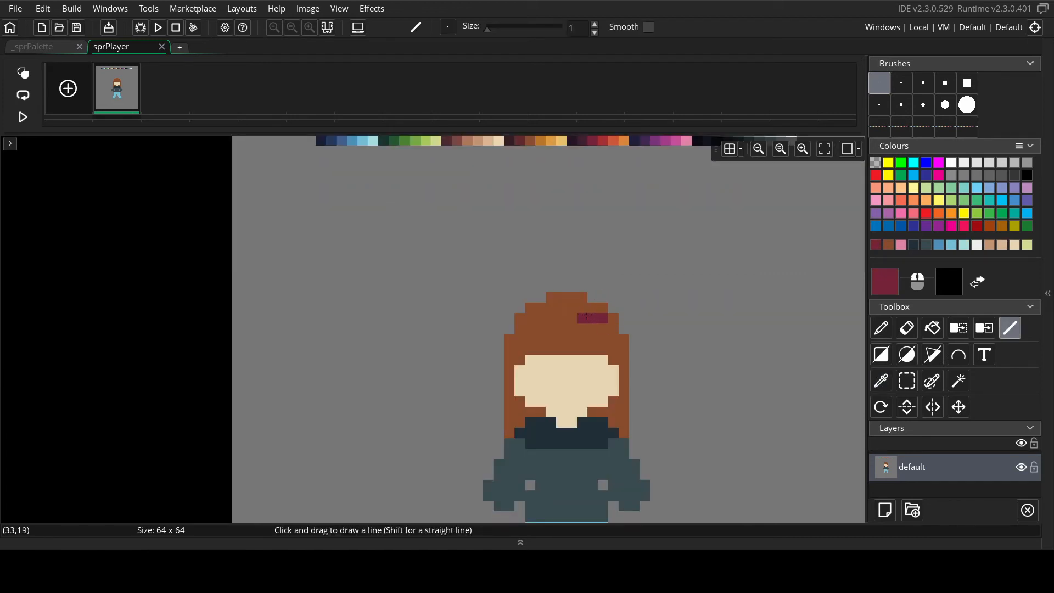
mouse_move(571, 320)
mouse_down()
mouse_move(614, 329)
mouse_move(593, 343)
mouse_move(624, 339)
mouse_move(626, 367)
mouse_move(612, 358)
mouse_up()
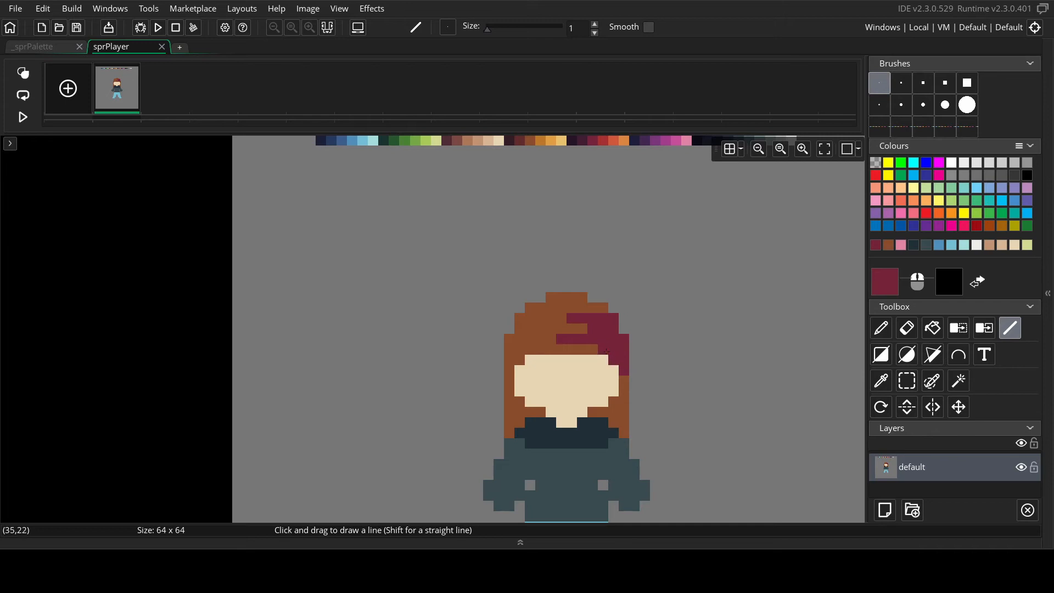
- Recolour the long hair on both sides of the face, from the forehead down to the shoulders, in dark crimson
scroll(604, 350, down, 1)
key(f)
click(626, 354)
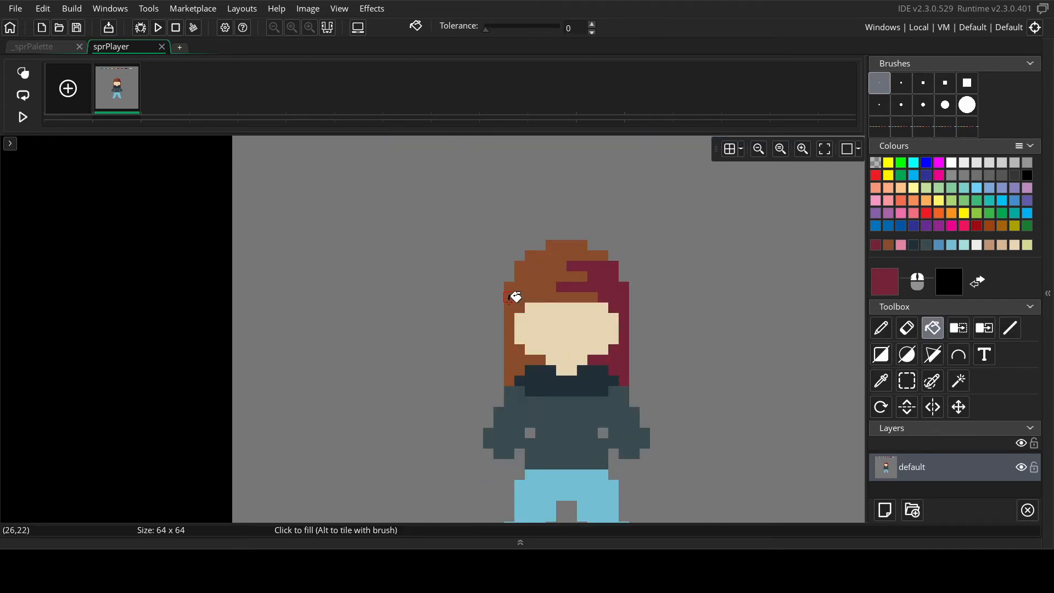
key(l)
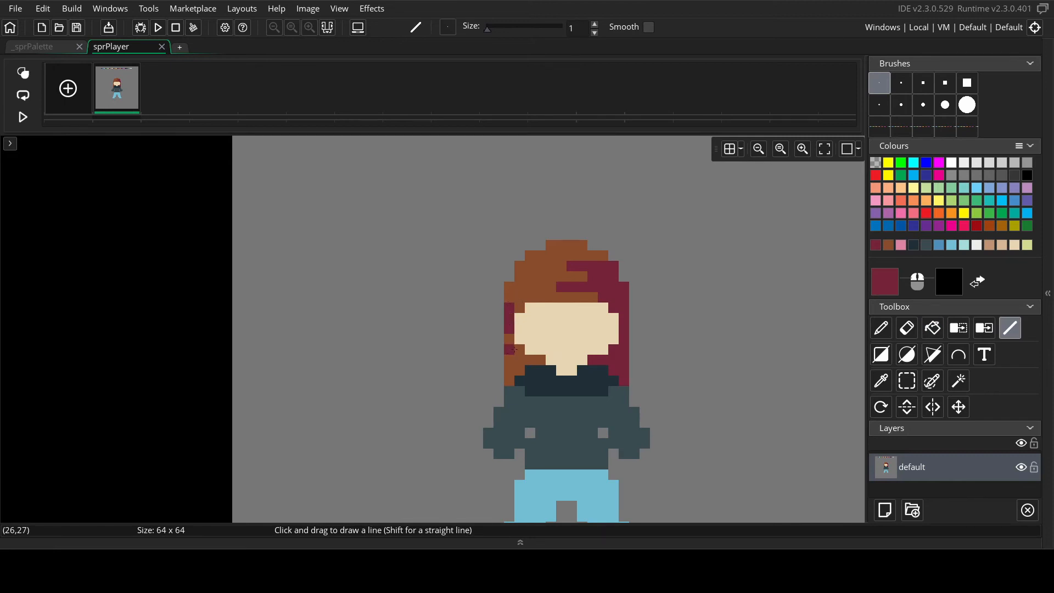
key(f)
click(516, 363)
- Pick the darker maroon from the palette strip and shade the outer right hair and the area beside the jaw with it
scroll(587, 324, up, 2)
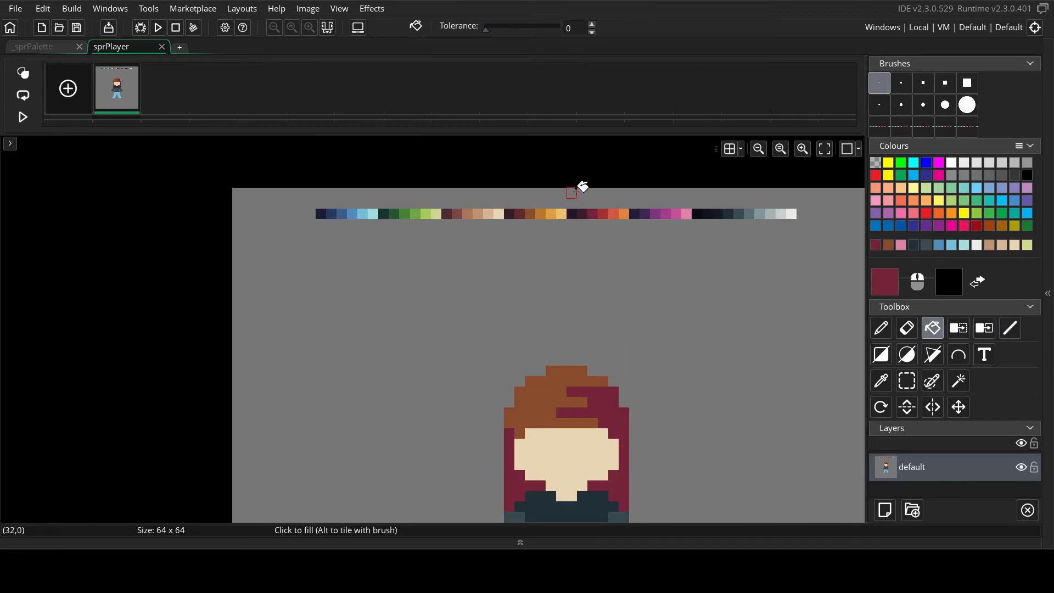
key(i)
click(584, 213)
scroll(604, 225, down, 3)
key(l)
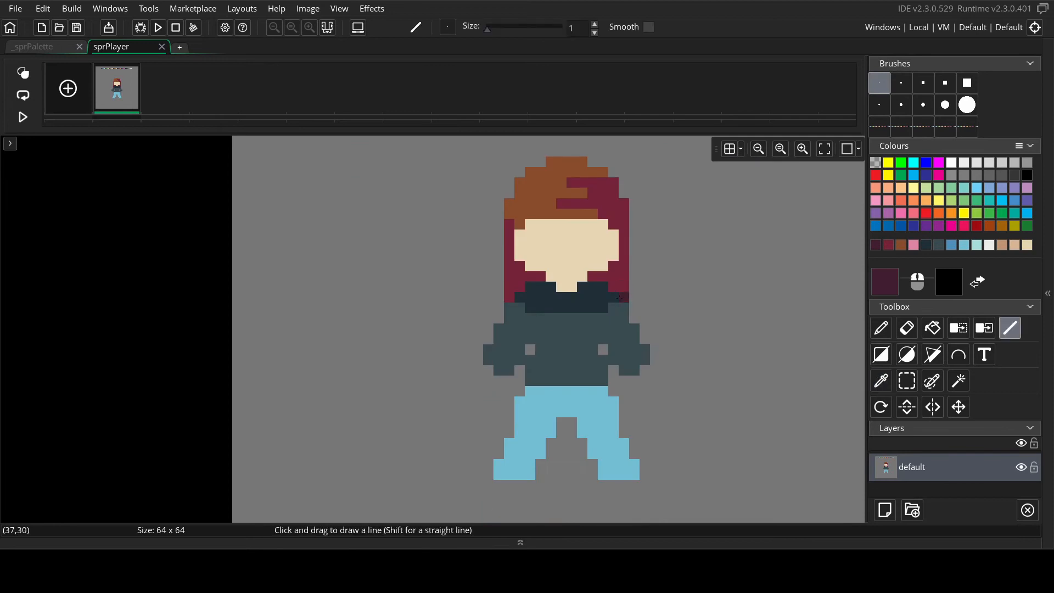
drag(628, 257, 622, 295)
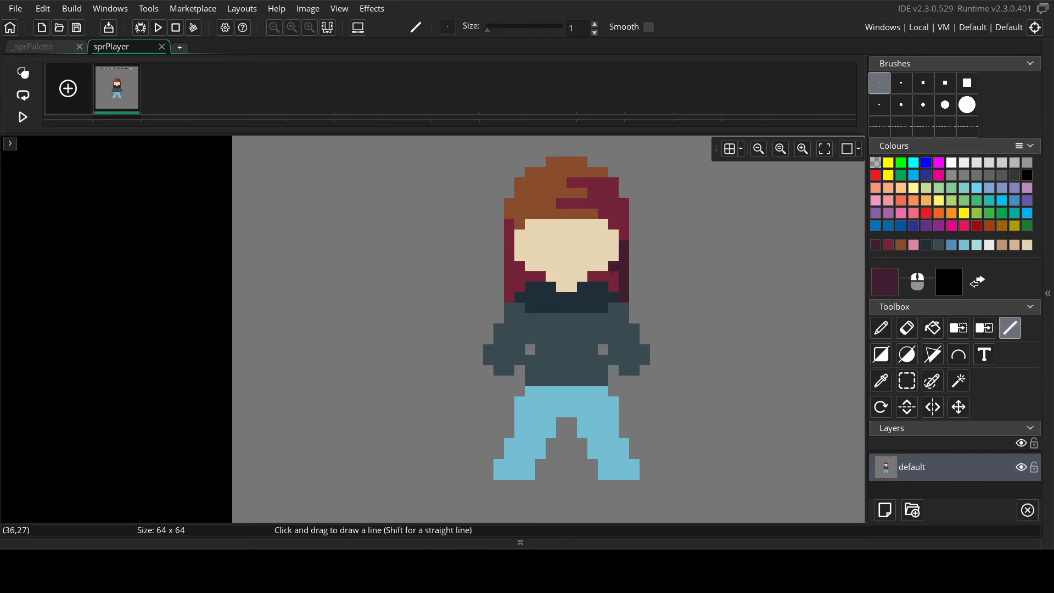
key(f)
click(613, 277)
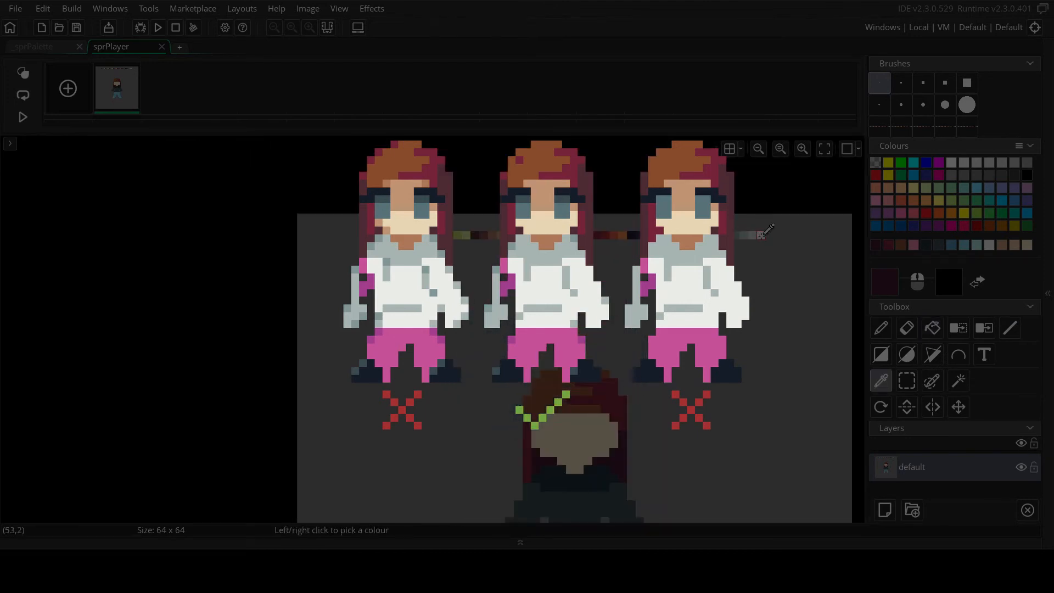
- Pick the off-white from the palette strip and fill the jacket with it
click(762, 235)
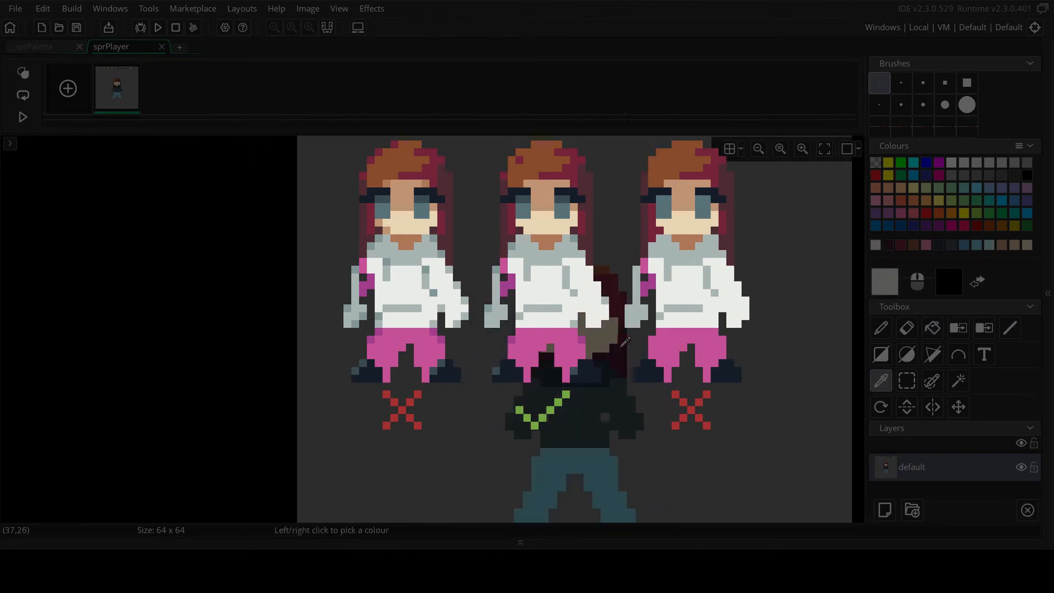
key(f)
click(605, 400)
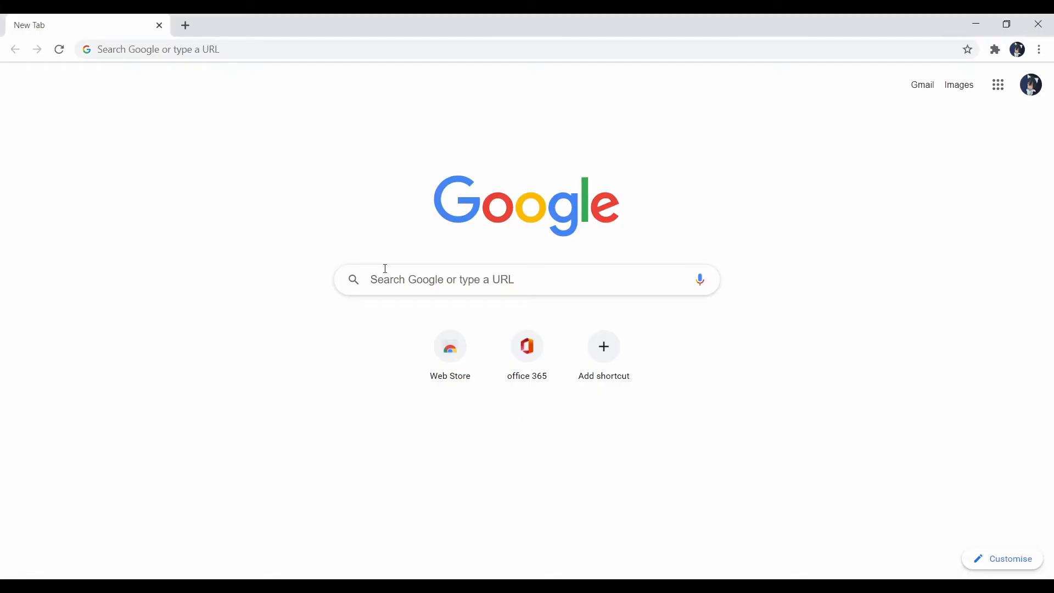
- Switch to the browser and search Google for "Is gradiented a word"
click(389, 269)
text(Is gradie)
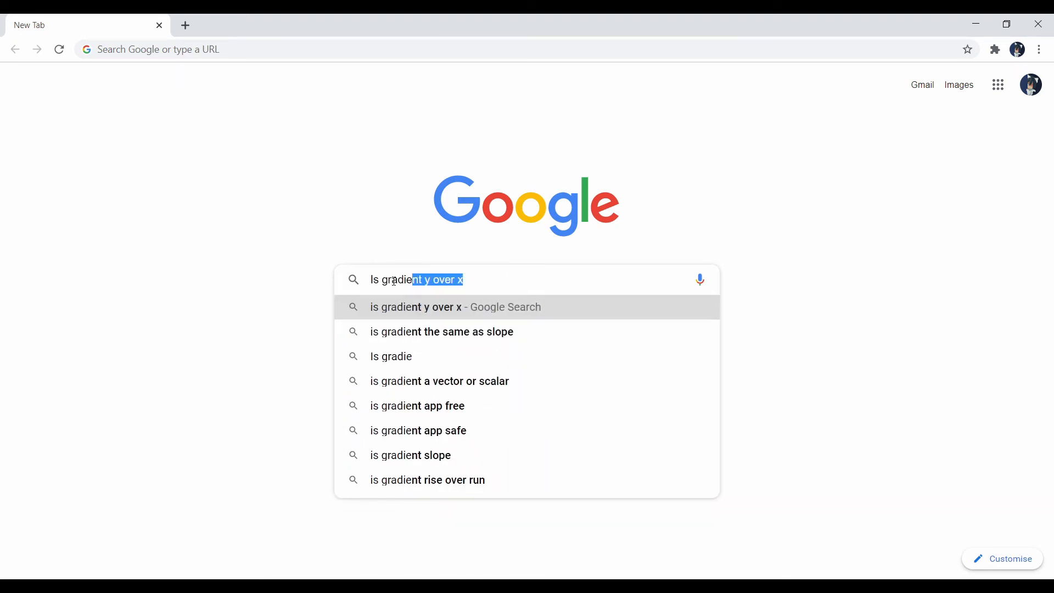
text(nted a wor)
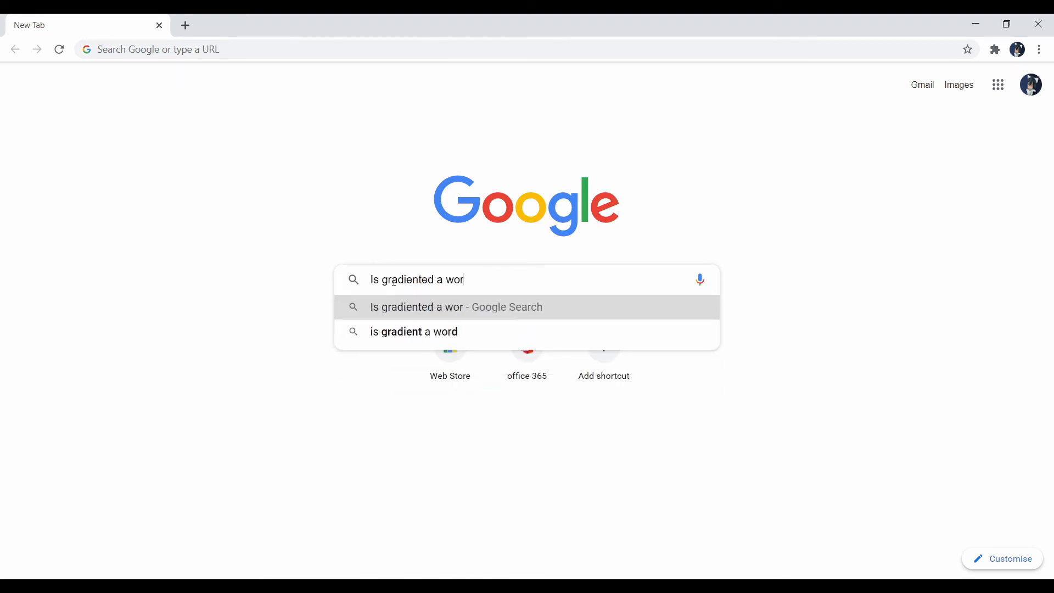
text(d)
key(Return)
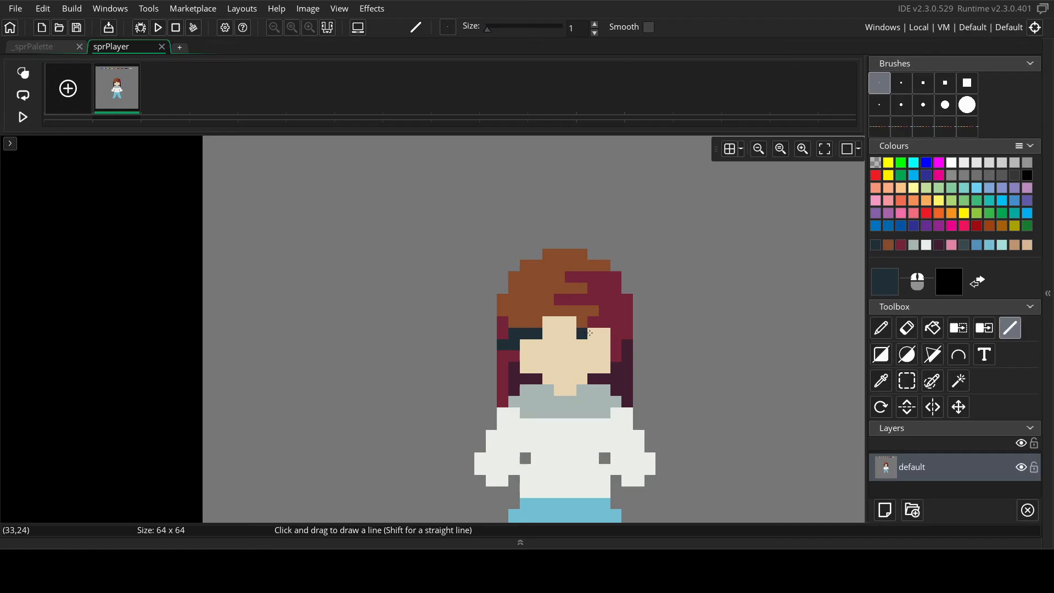
- Finish the dark slate lash line over the right-hand eye, and block in both eyes with light pink from the palette strip
drag(590, 333, 606, 333)
scroll(599, 335, up, 3)
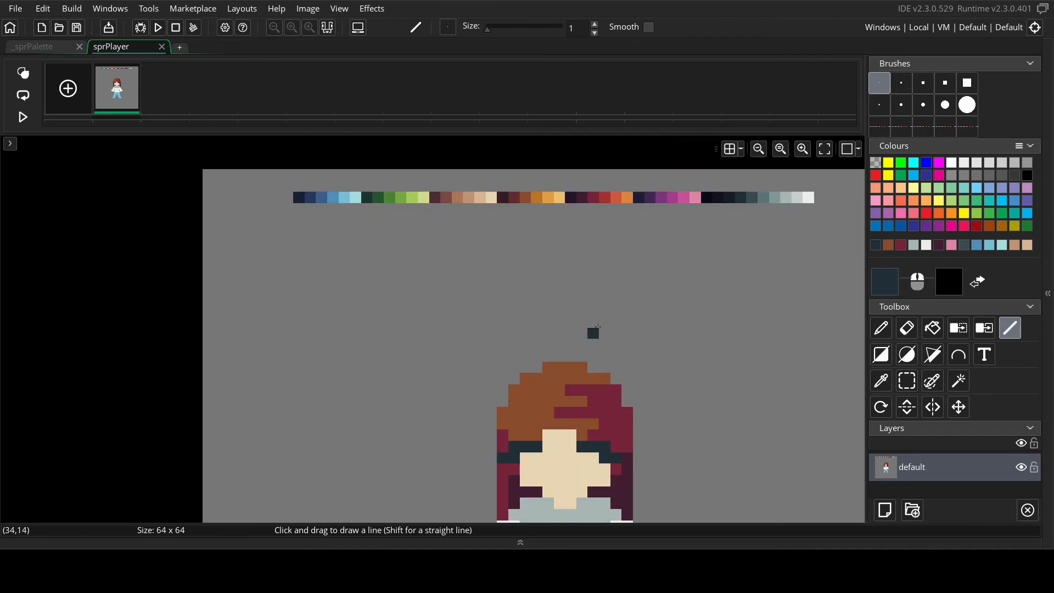
key(i)
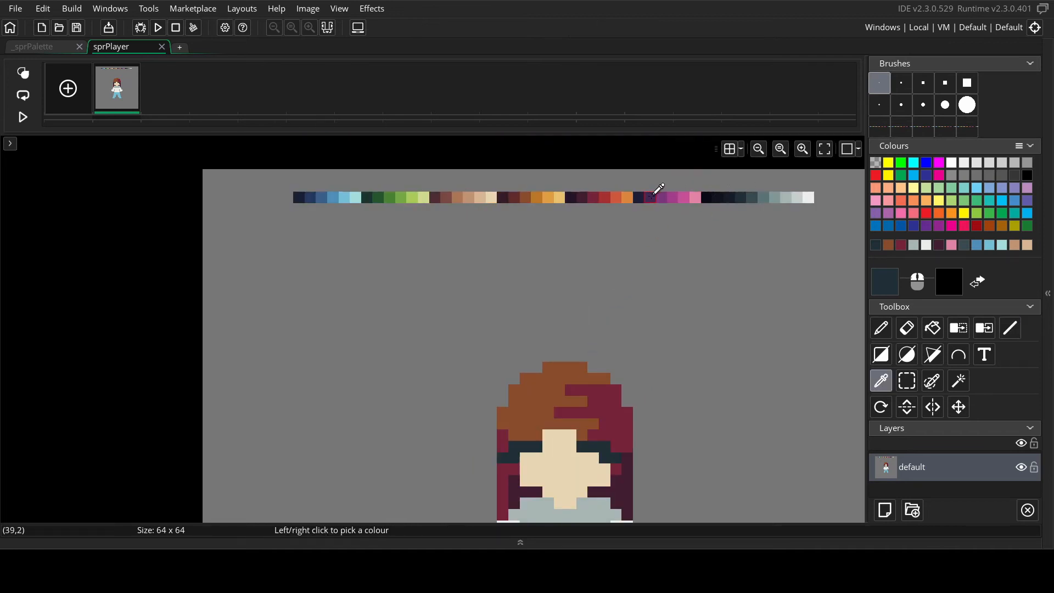
click(695, 197)
scroll(669, 222, down, 3)
key(l)
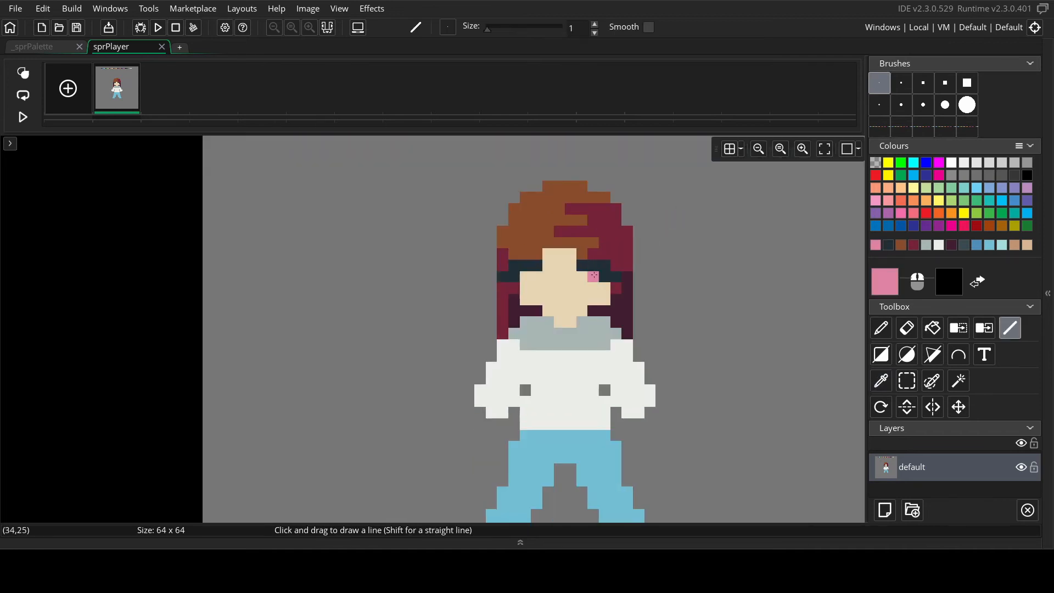
click(541, 275)
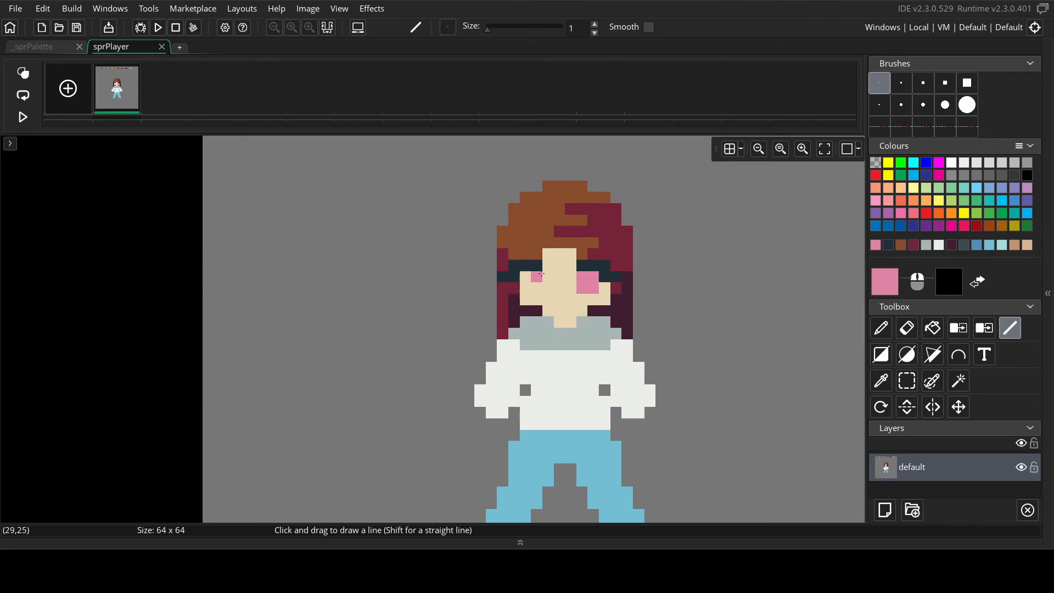
drag(524, 277, 525, 298)
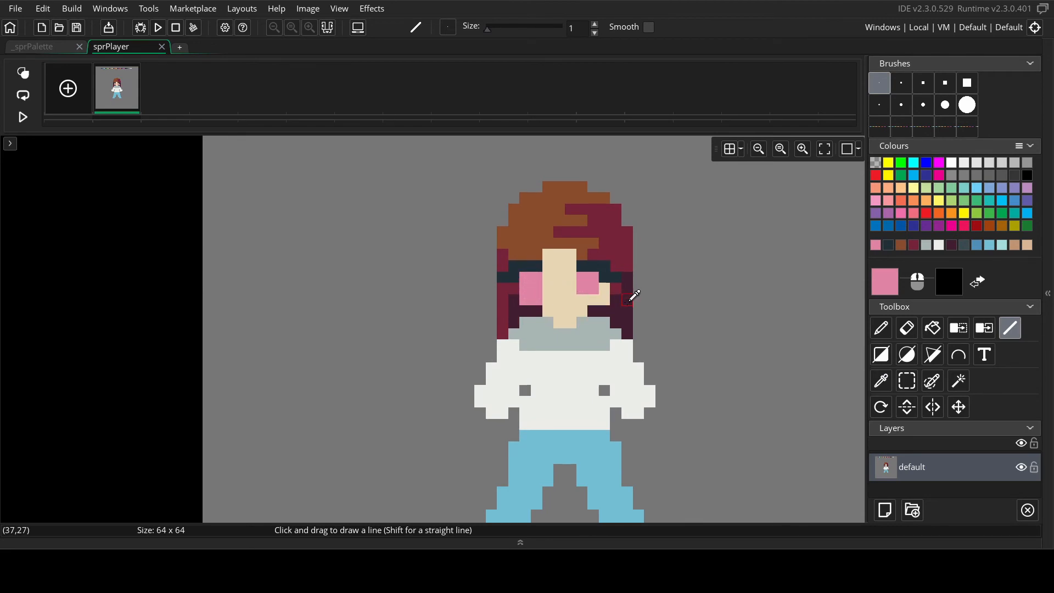
- Extend the right-hand eye to three rows in light pink, and touch up the cheek and jaw pixels with the face's skin tone
scroll(626, 294, down, 2)
scroll(601, 292, up, 3)
scroll(601, 293, up, 1)
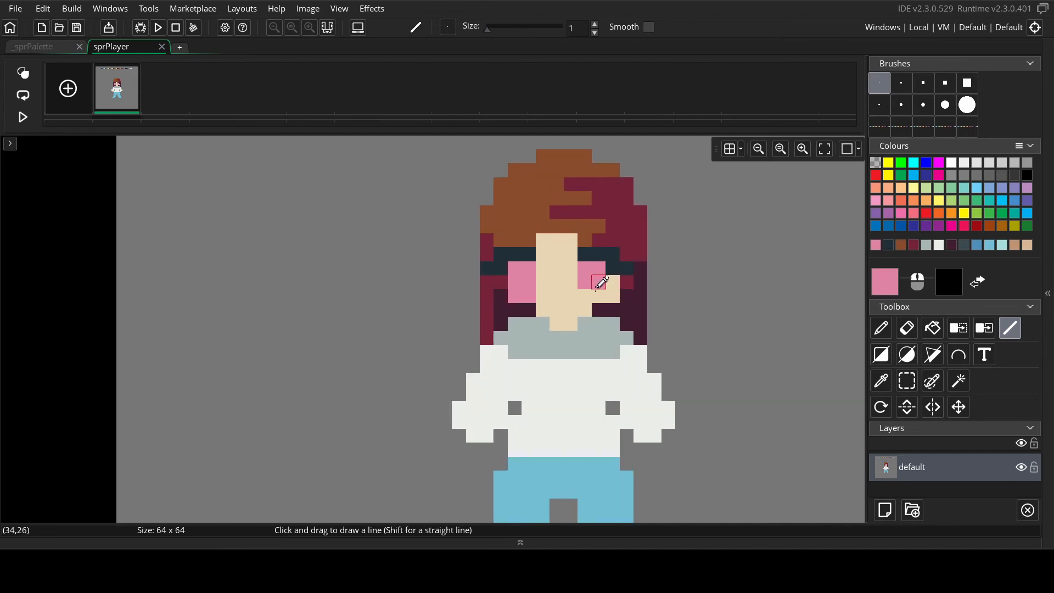
mouse_move(601, 278)
mouse_down()
mouse_move(608, 289)
mouse_move(614, 282)
mouse_up()
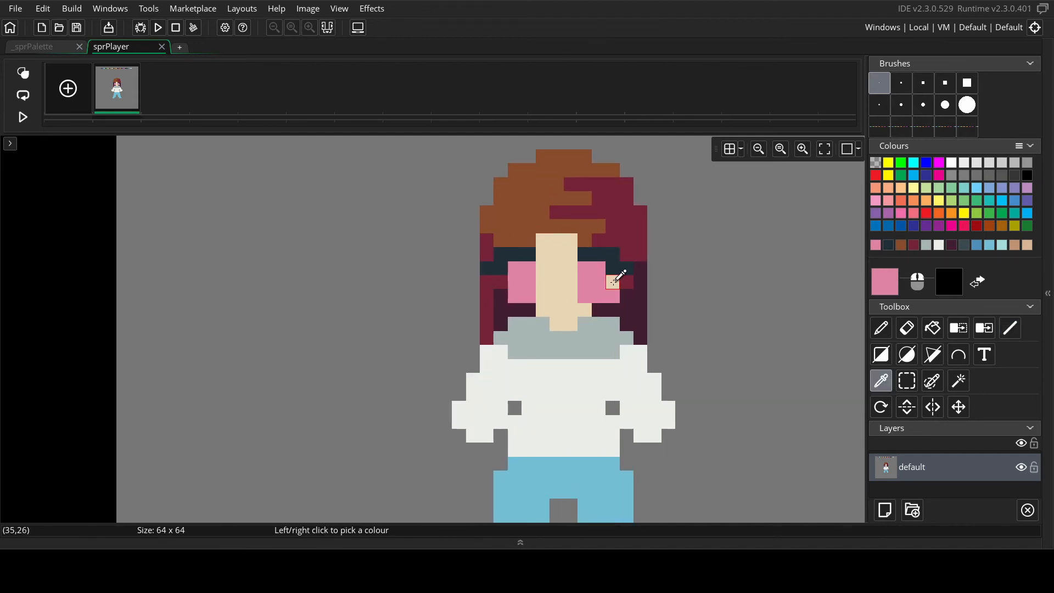
alt+click(613, 282)
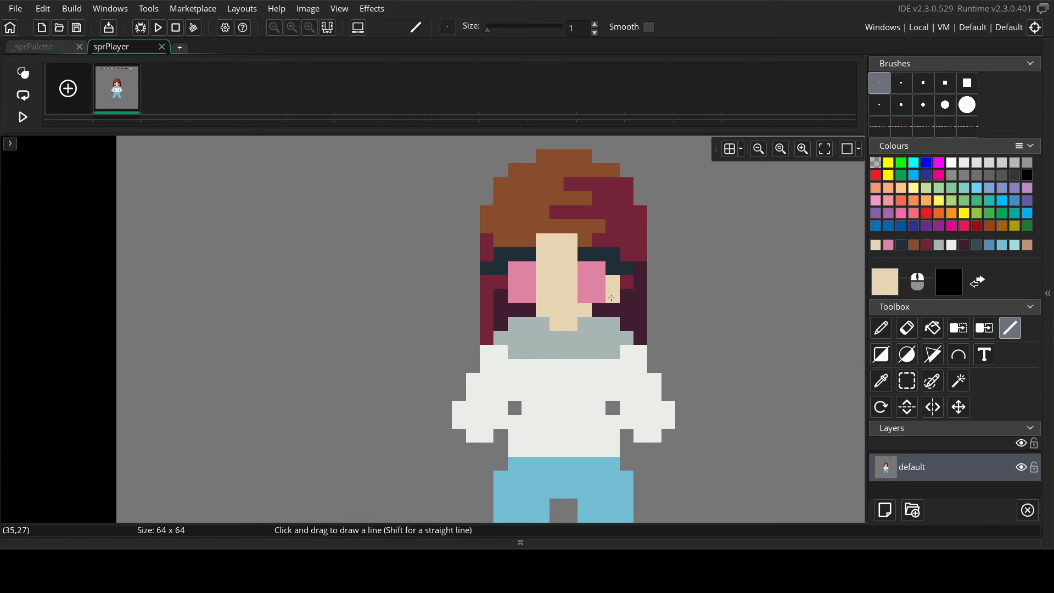
- Pick the magenta from the palette strip and draw it across the top row of both eyes
scroll(589, 303, up, 5)
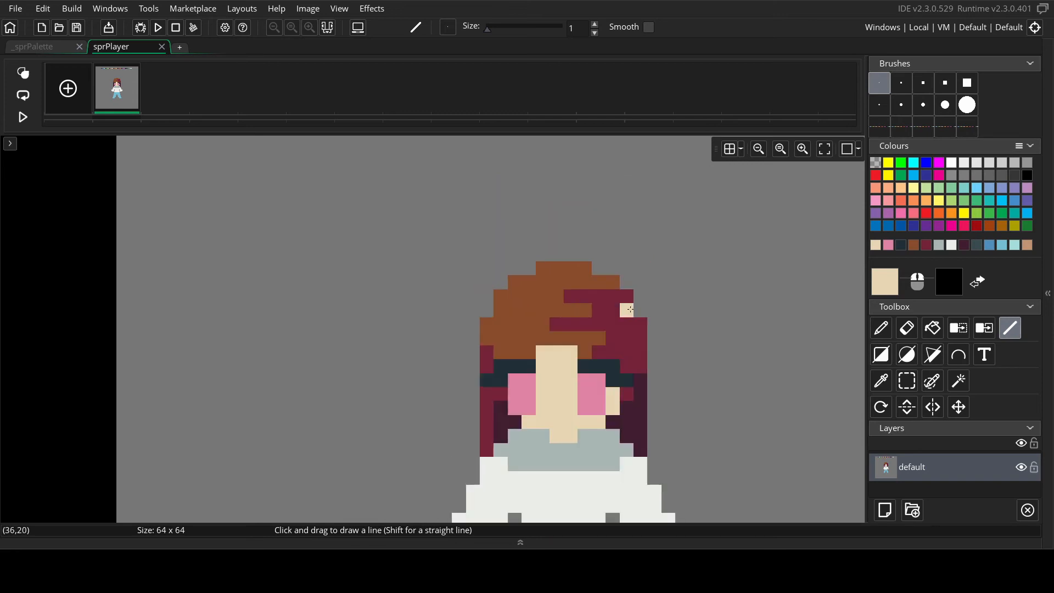
key(i)
click(697, 224)
scroll(611, 291, down, 4)
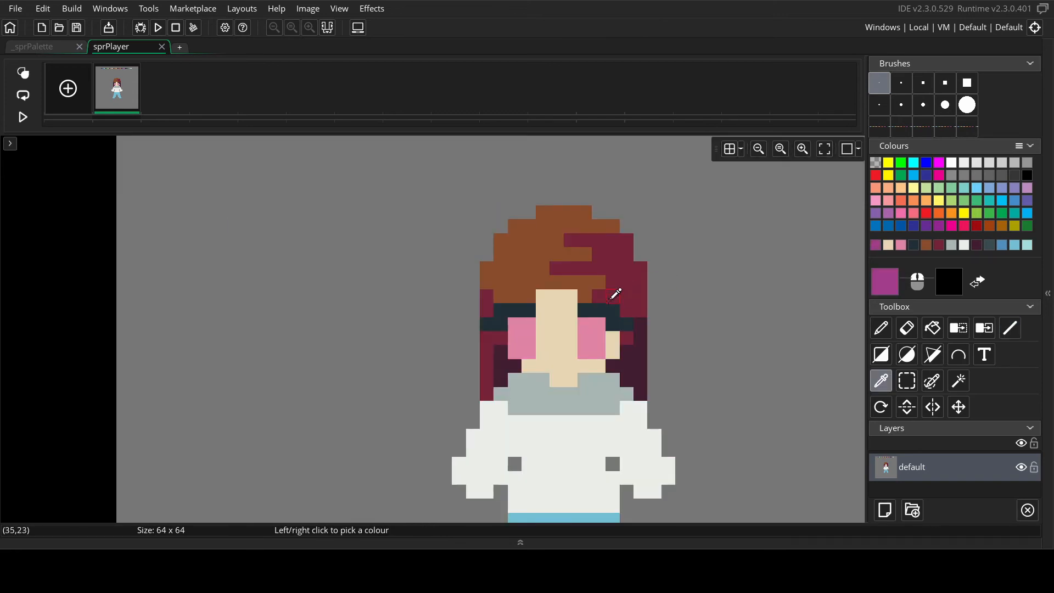
key(l)
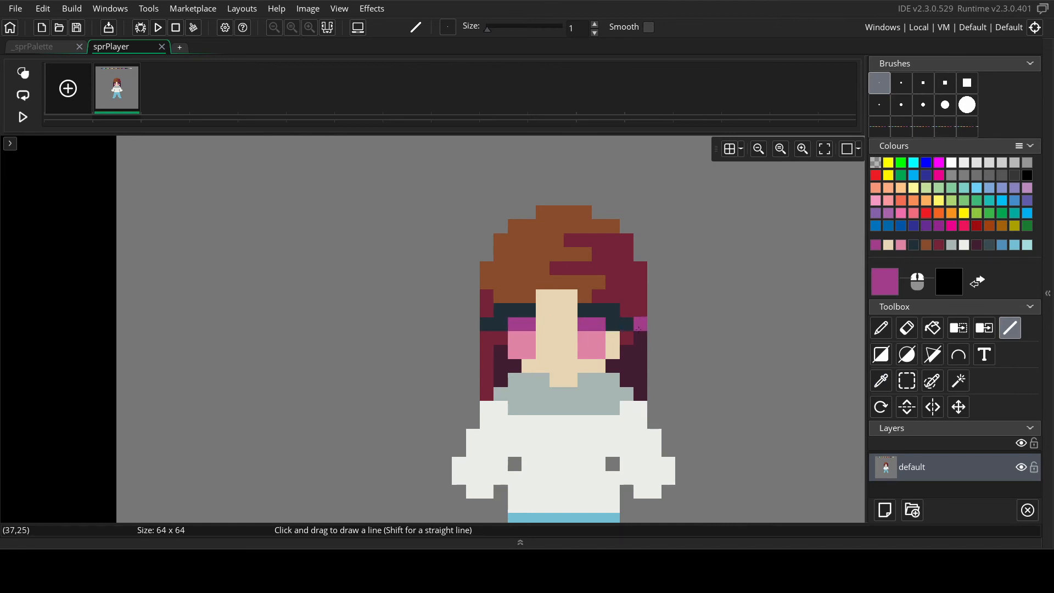
ctrl+scroll(636, 341, down, 4)
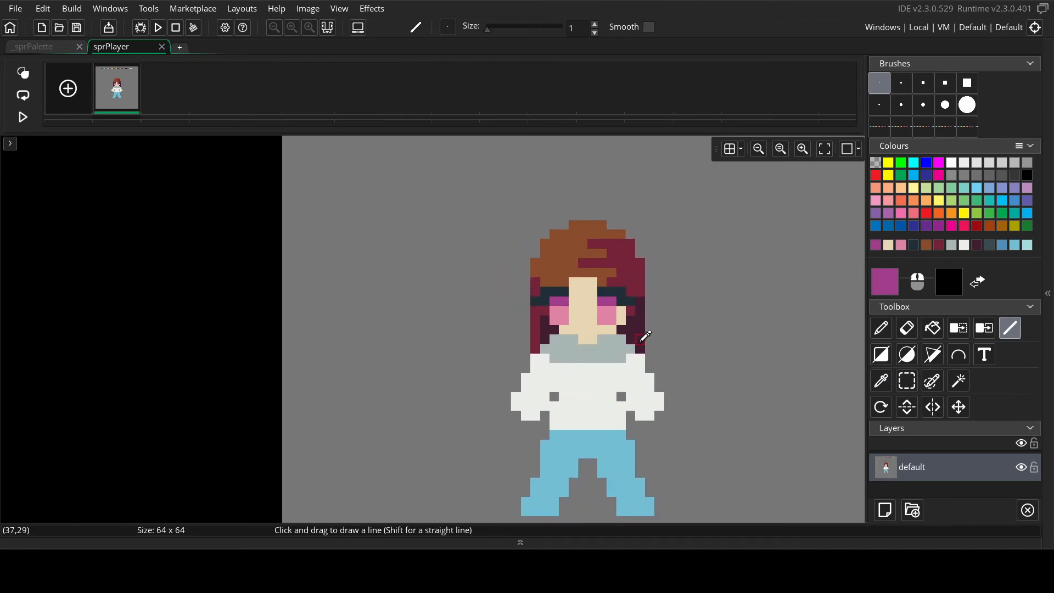
ctrl+scroll(643, 329, up, 4)
click(582, 420)
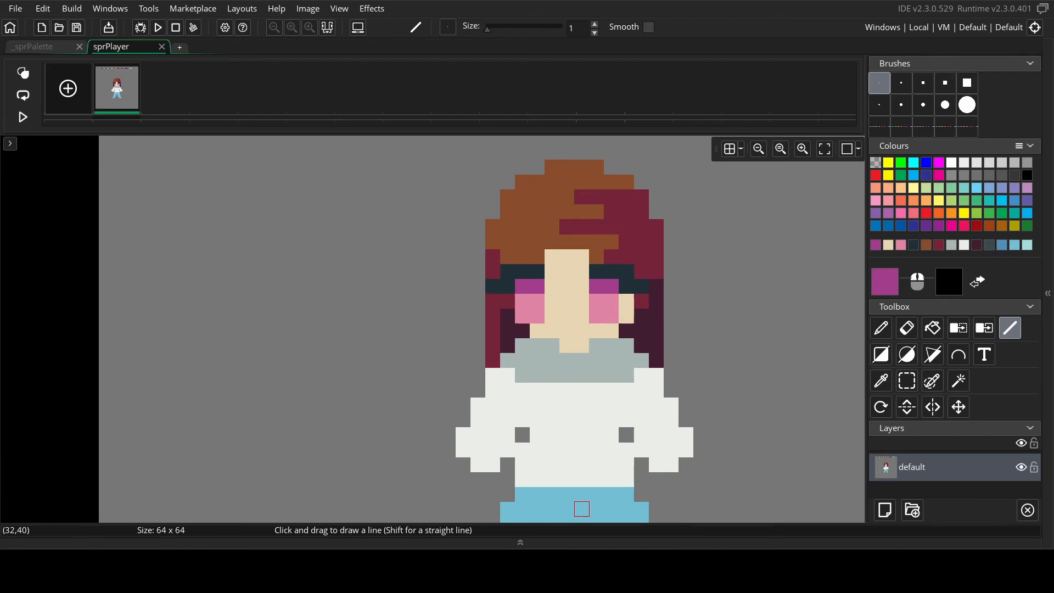
scroll(555, 253, up, 3)
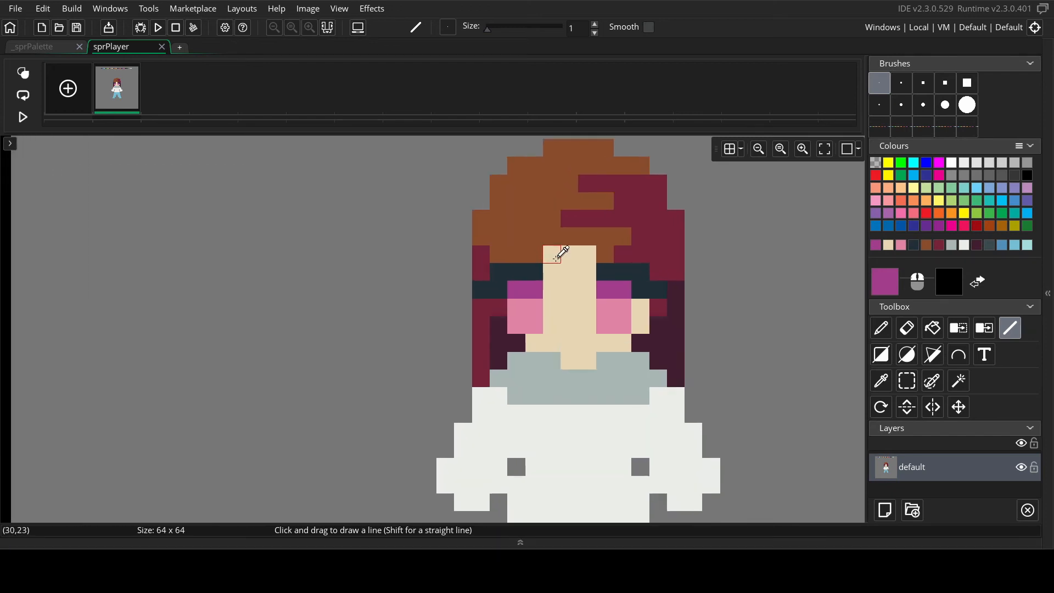
- Pick tan from the palette strip, draw a row between the eyes with it and fill the forehead above that row
scroll(581, 254, down, 2)
ctrl+scroll(582, 254, down, 1)
scroll(572, 252, up, 5)
key(i)
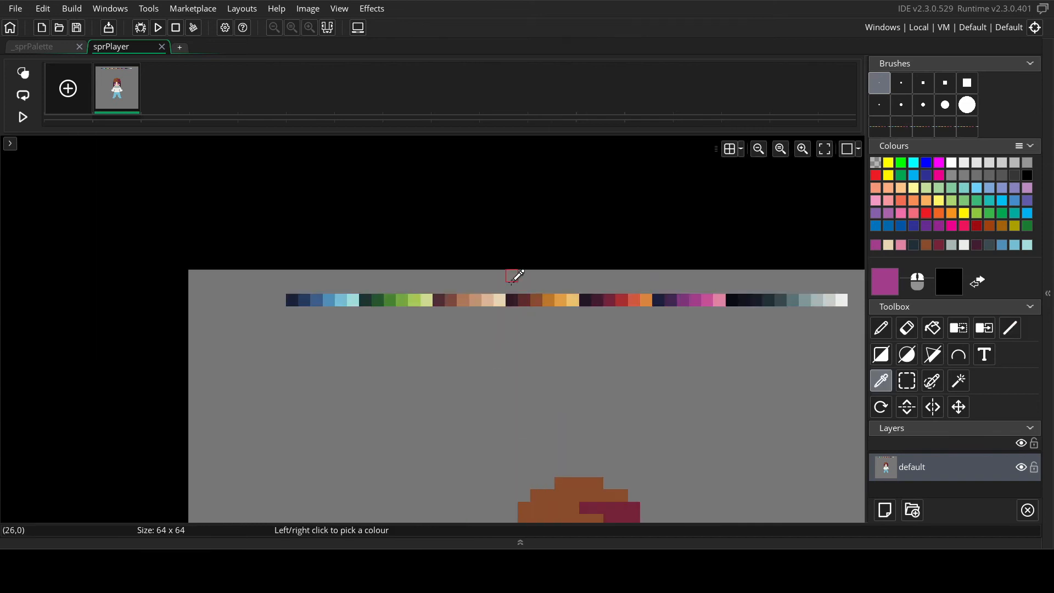
click(476, 302)
scroll(555, 339, down, 5)
key(l)
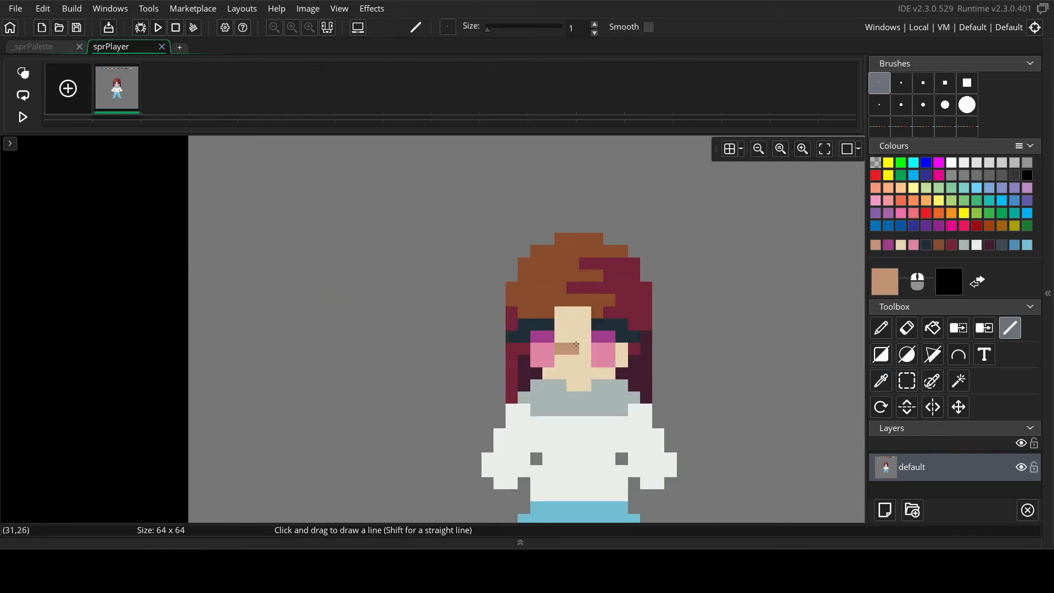
key(f)
click(577, 324)
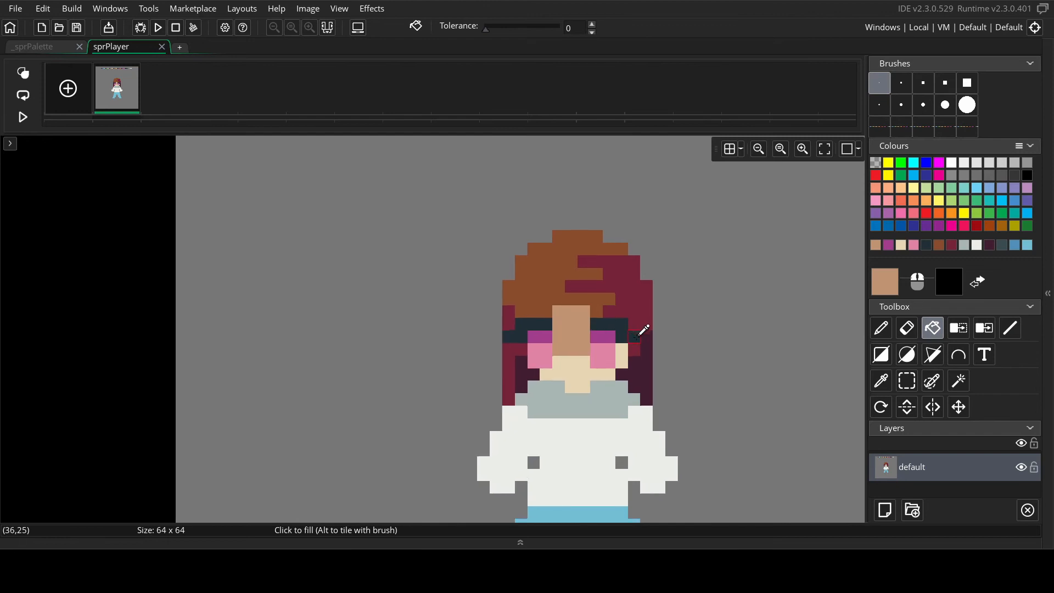
- Try dark slate from the palette strip on the top row of the right-hand eye
scroll(640, 330, up, 1)
scroll(612, 287, up, 5)
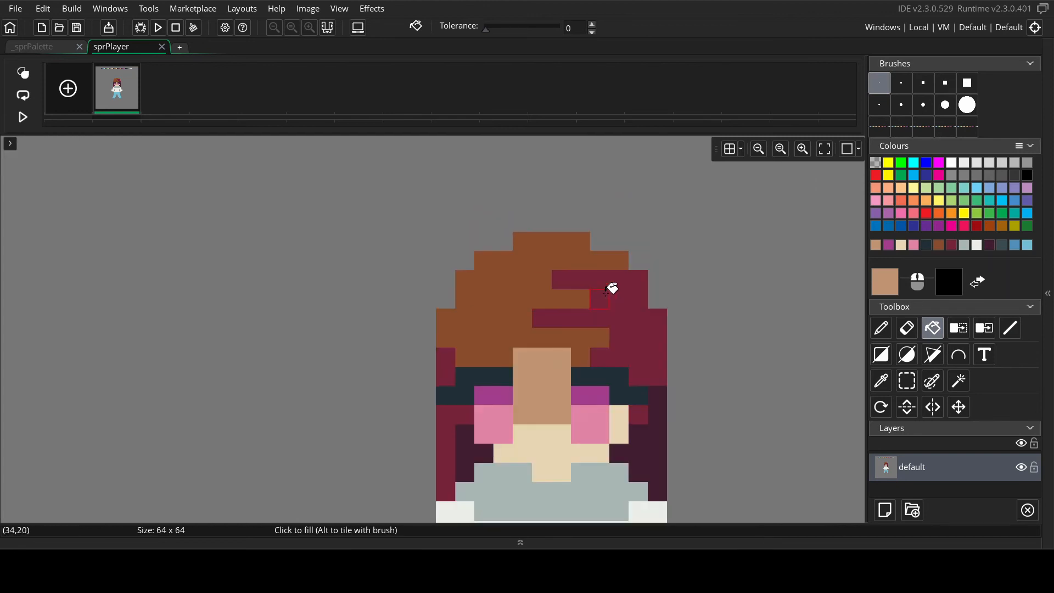
key(i)
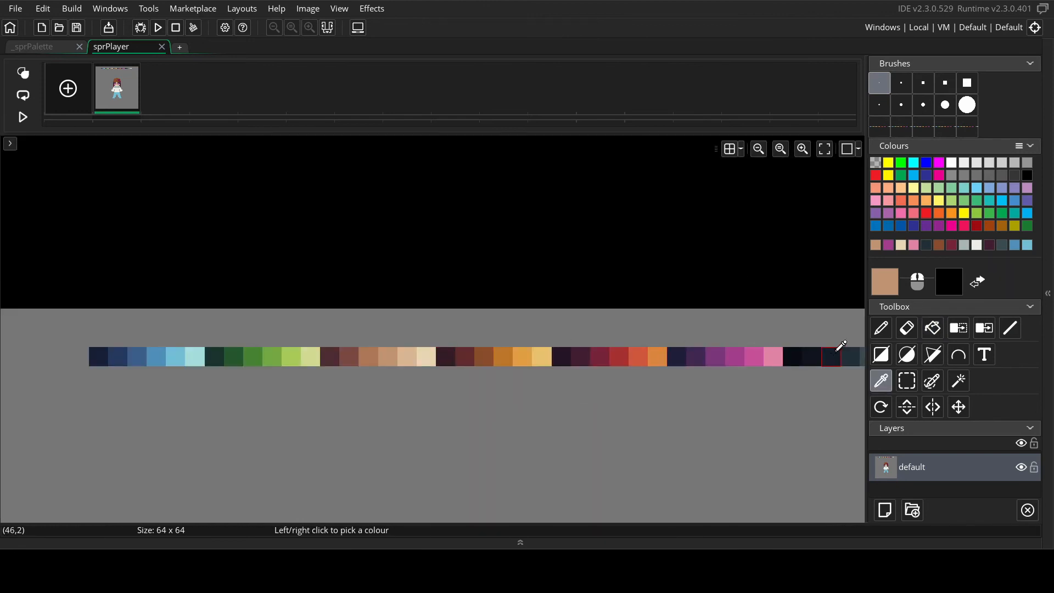
scroll(694, 370, down, 5)
key(l)
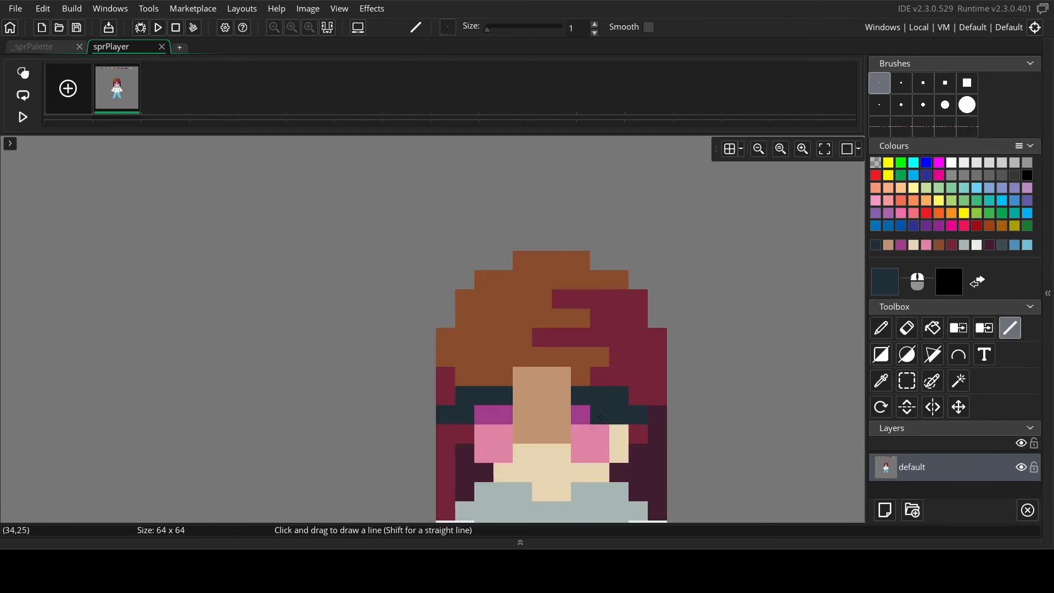
- Pick a lighter slate grey from the palette strip and recolour the top row of both eyes with it
scroll(678, 336, up, 3)
scroll(679, 336, up, 3)
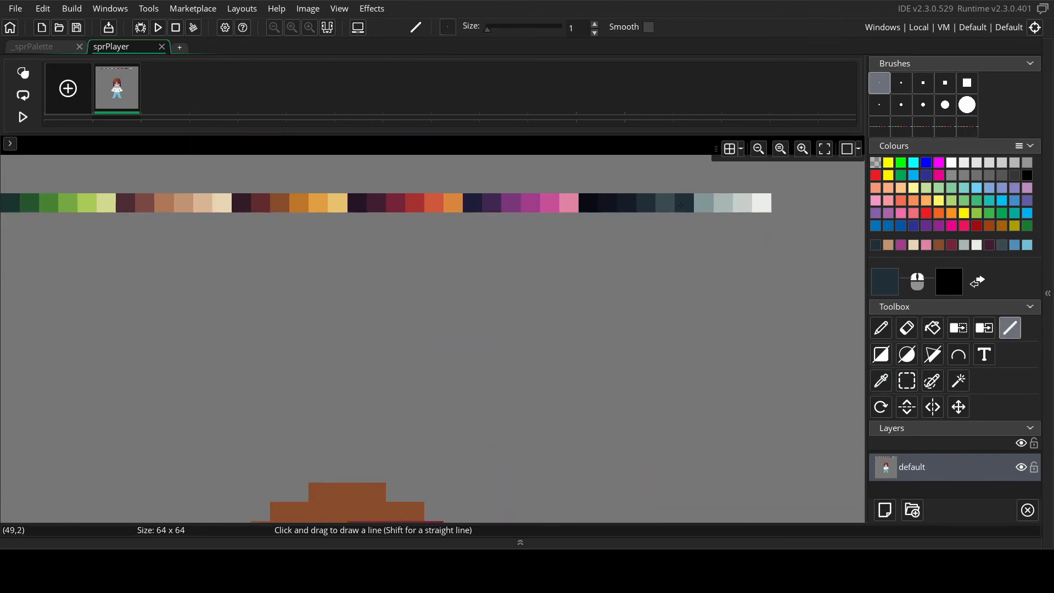
key(i)
click(681, 204)
scroll(626, 229, down, 5)
key(l)
click(395, 415)
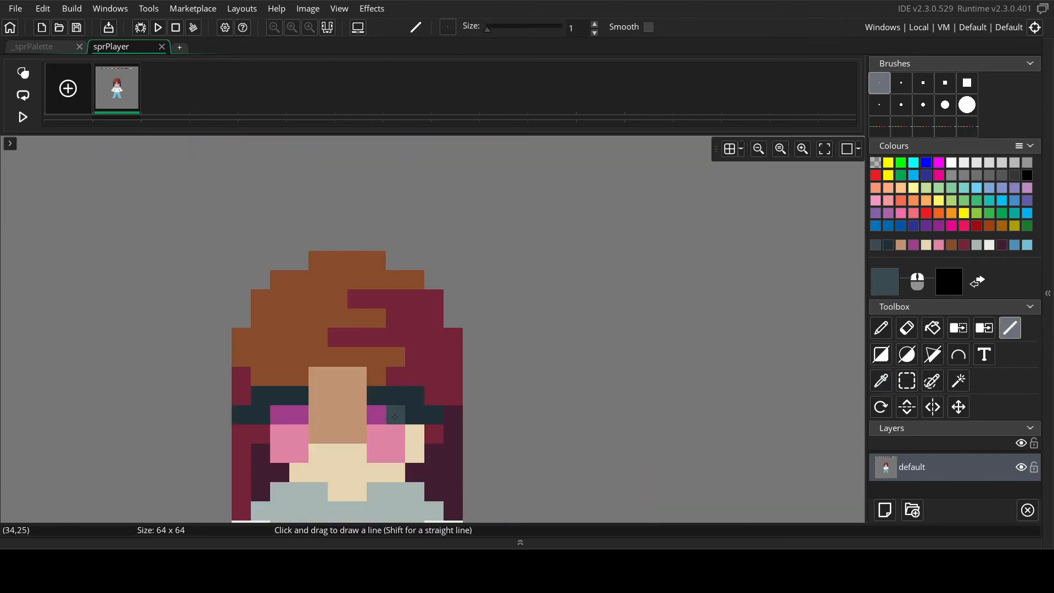
key(ctrl+z)
key(f)
- Pick the teal-grey from the palette strip and fill the pink lower part of both eyes with it
scroll(707, 313, up, 4)
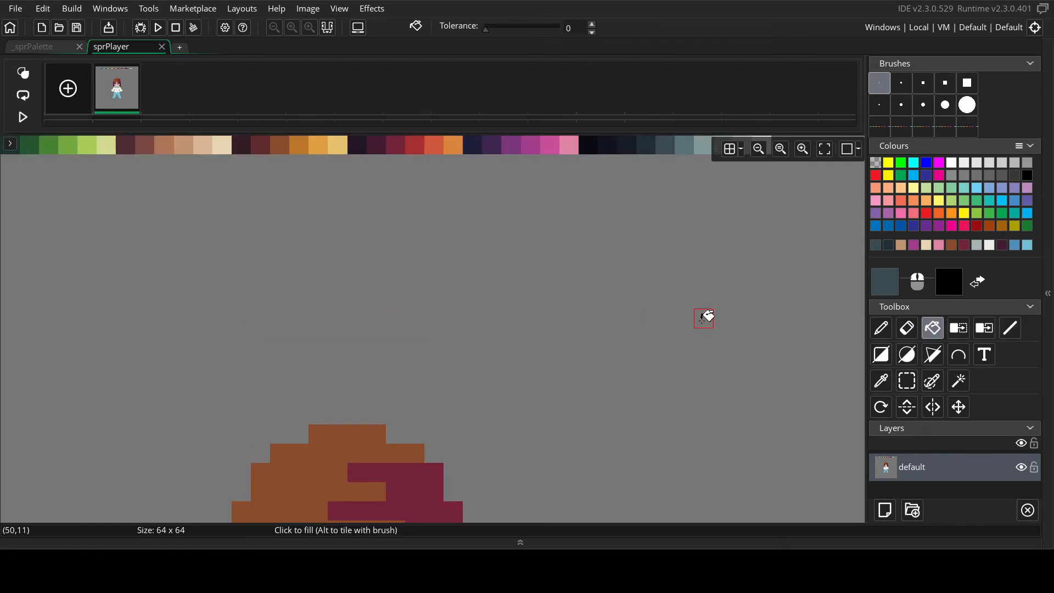
key(i)
click(685, 205)
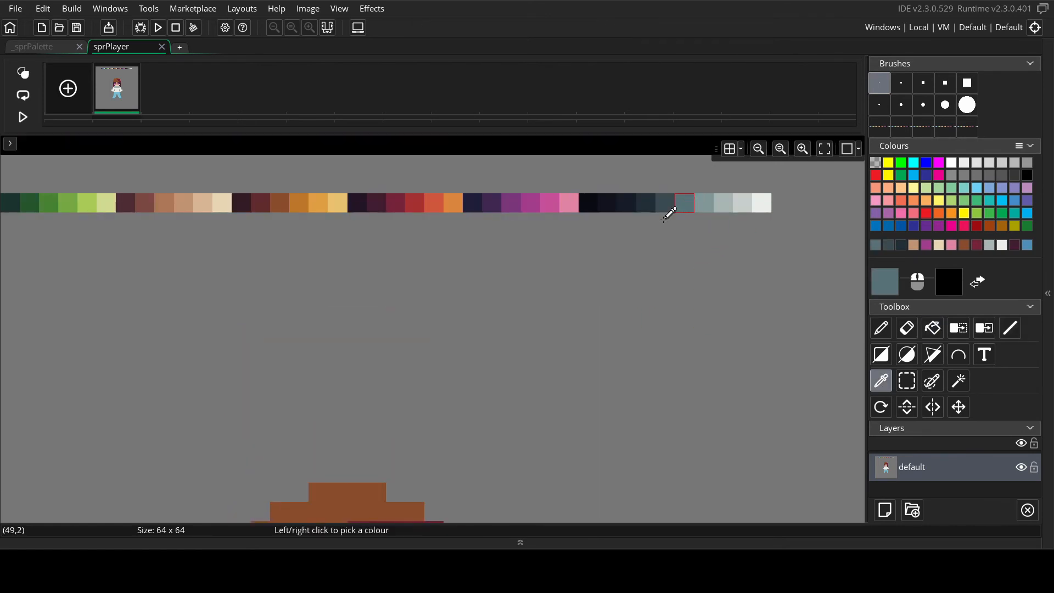
scroll(668, 212, down, 4)
key(f)
click(391, 422)
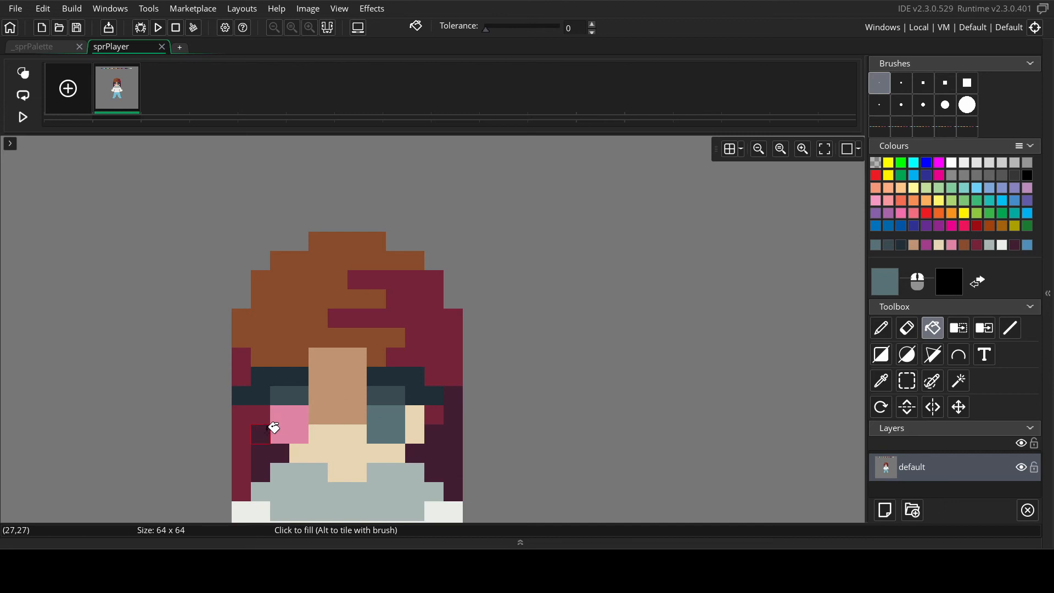
ctrl+scroll(385, 390, down, 3)
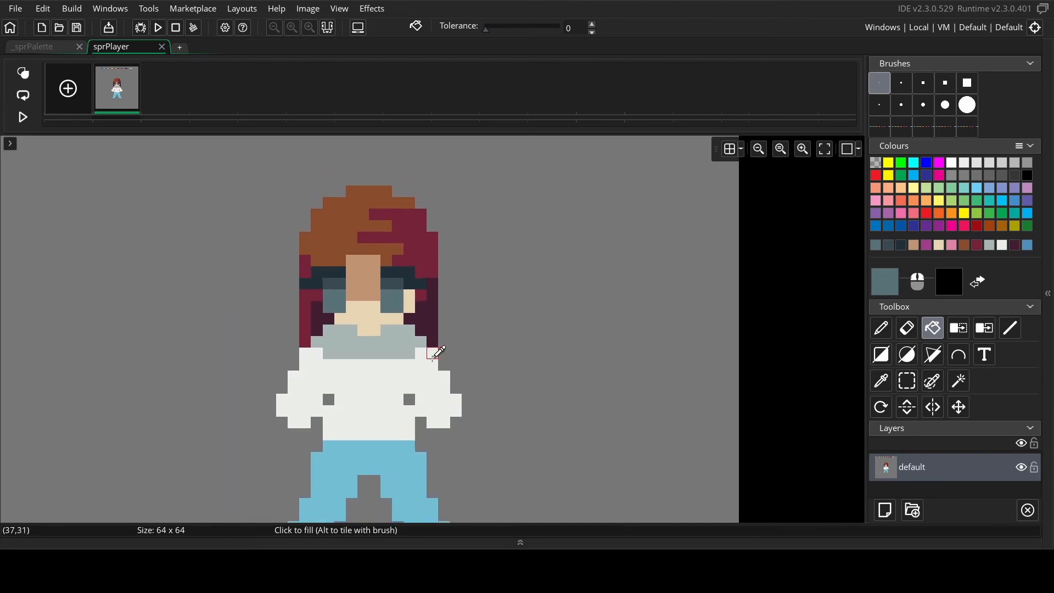
scroll(490, 329, down, 2)
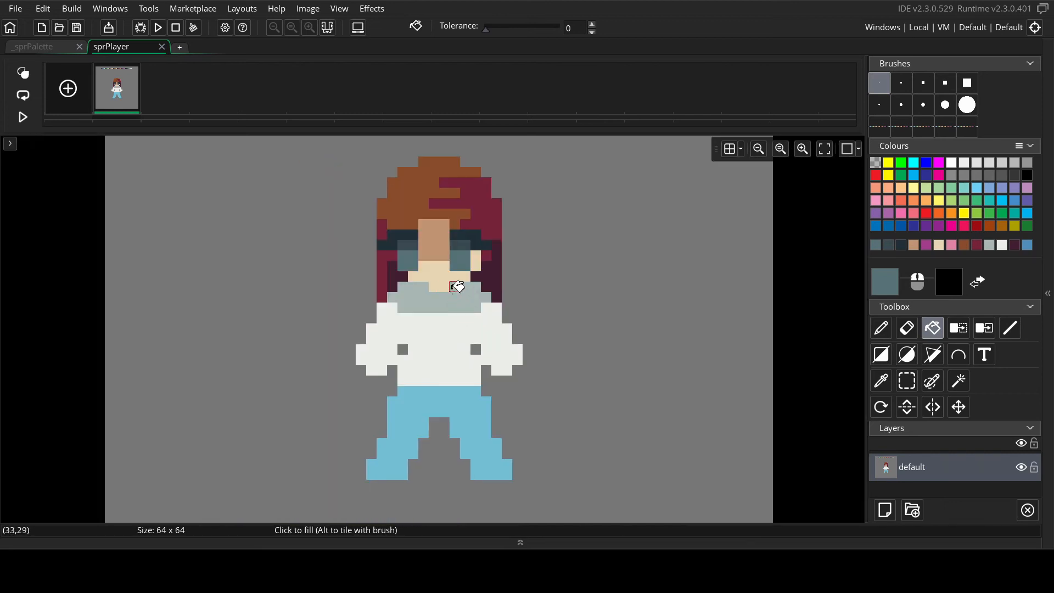
ctrl+scroll(461, 231, up, 2)
key(s)
drag(446, 228, 473, 242)
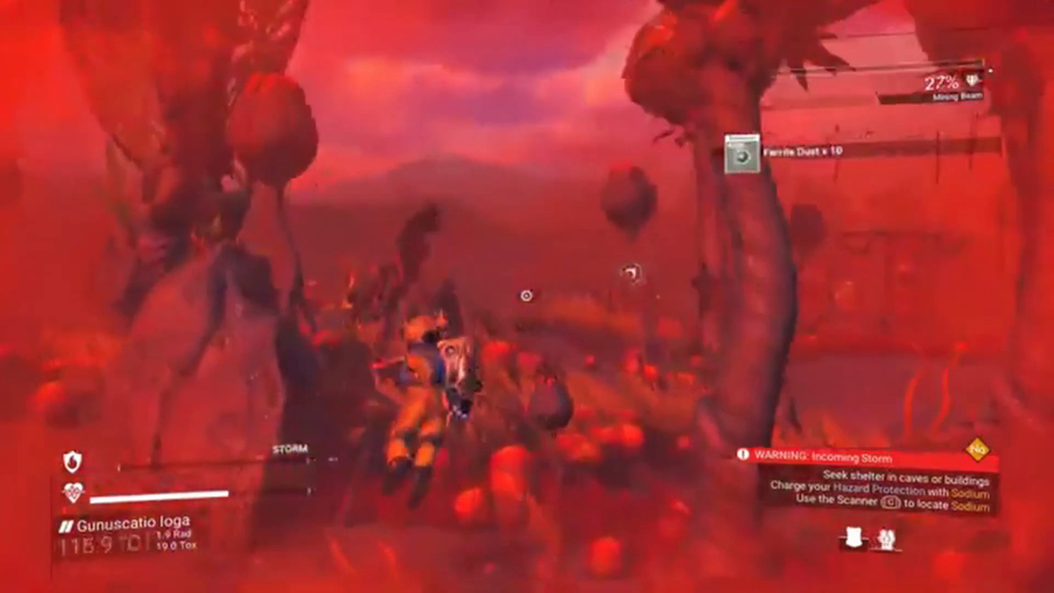
click(527, 296)
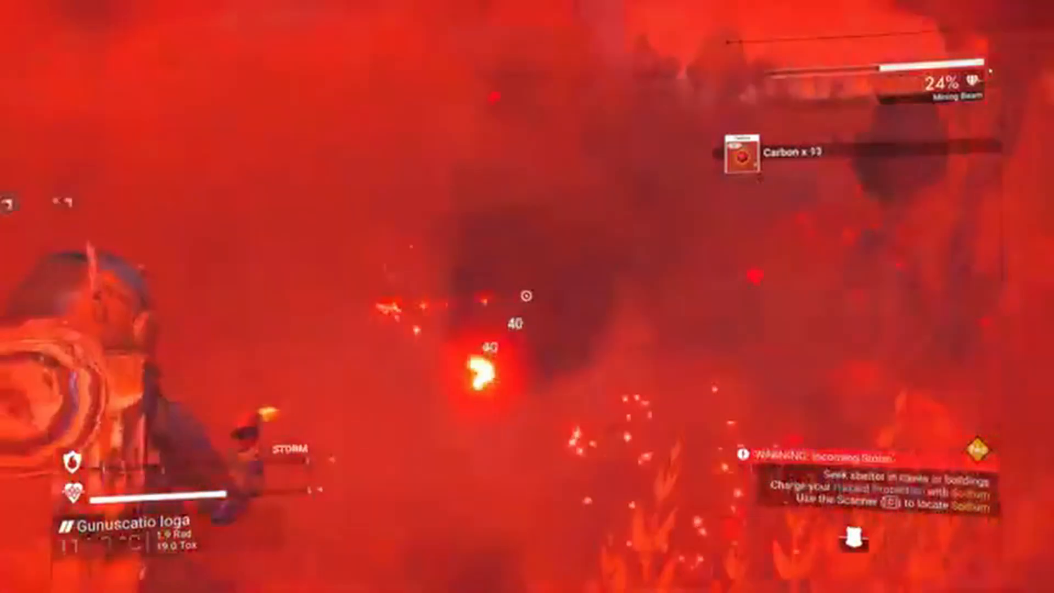
click(526, 295)
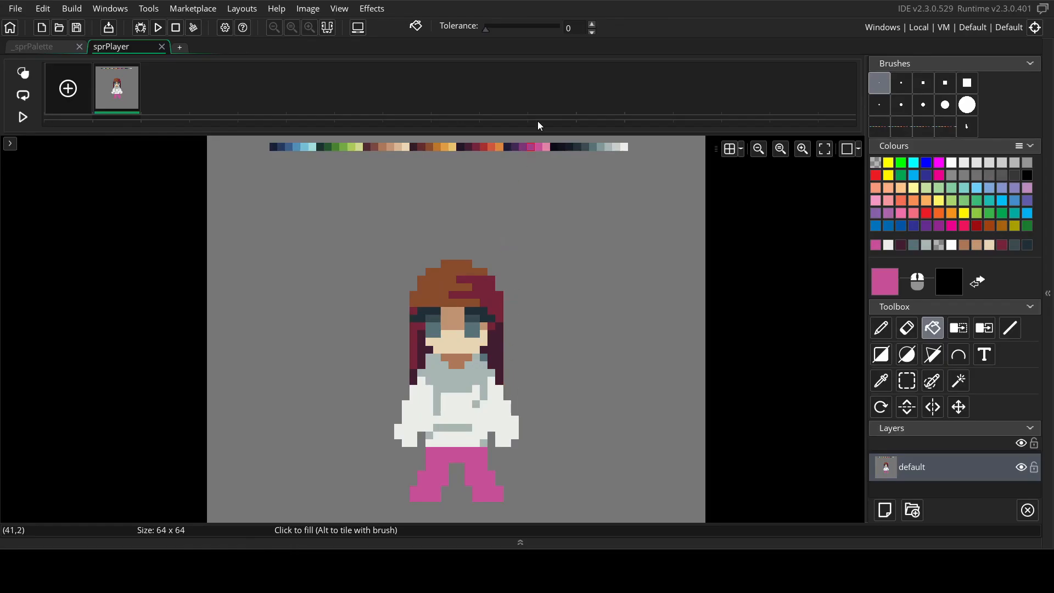
- Shade the pink trousers with magenta, adding accent pixels on the left-hand leg and filling the outlined right-hand leg
key(i)
click(545, 149)
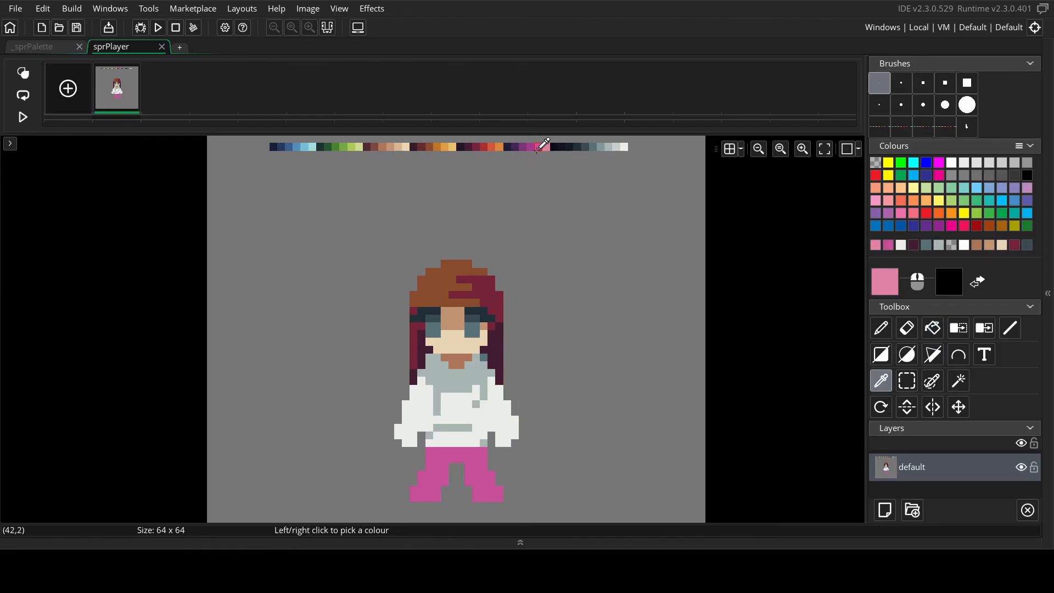
click(534, 147)
scroll(483, 273, down, 3)
key(l)
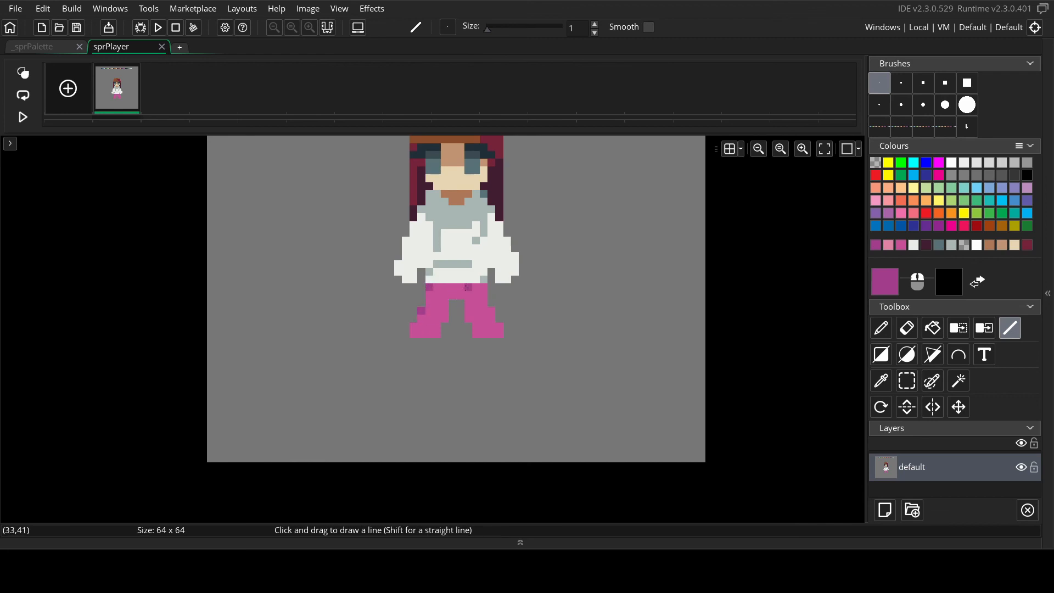
key(f)
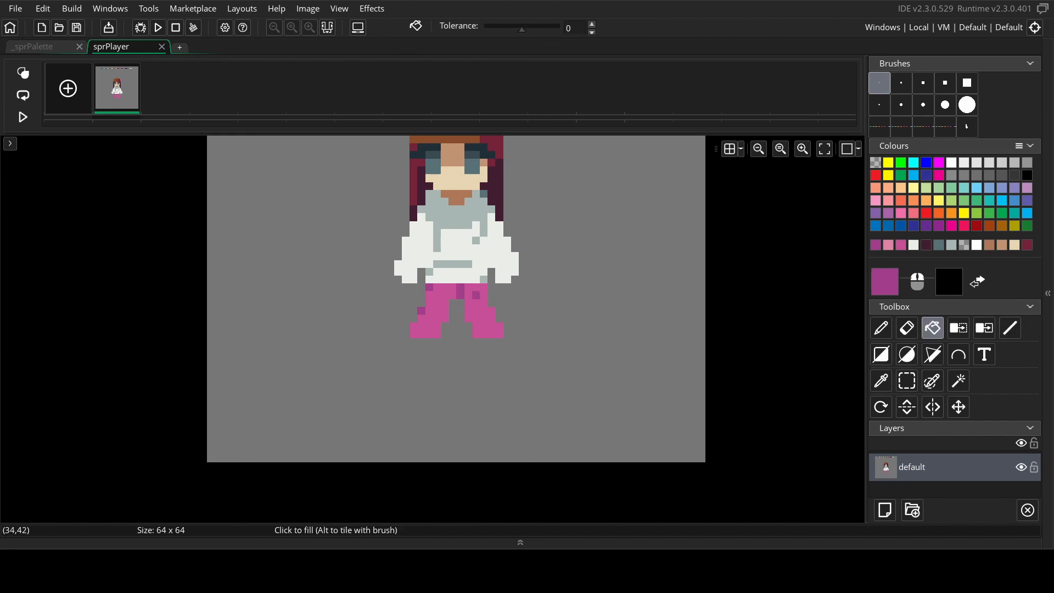
- Pick the purple from the palette strip and fill the right-hand trouser leg with it
scroll(532, 288, up, 3)
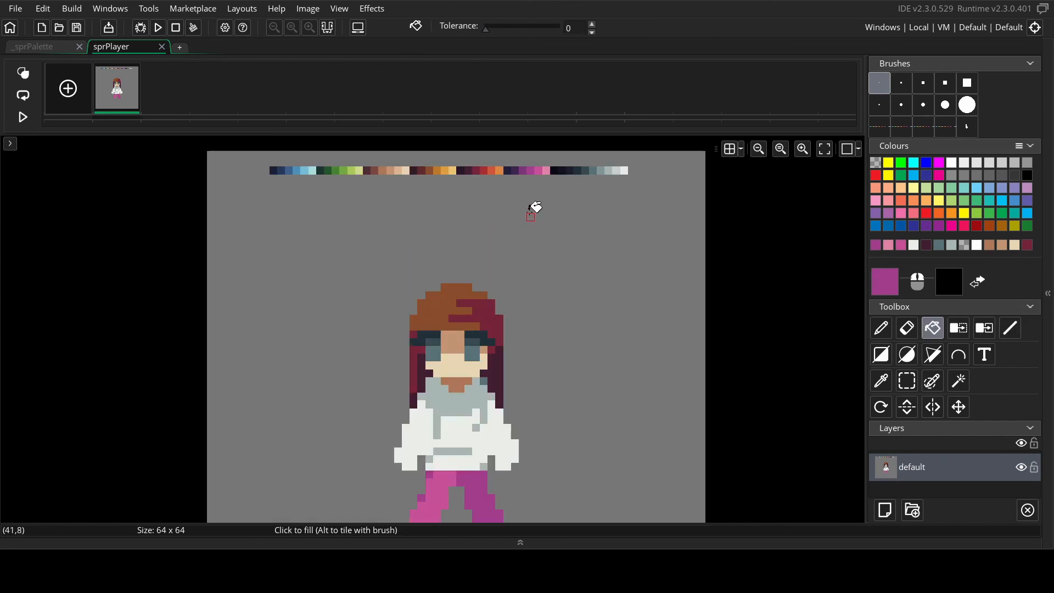
key(i)
click(526, 170)
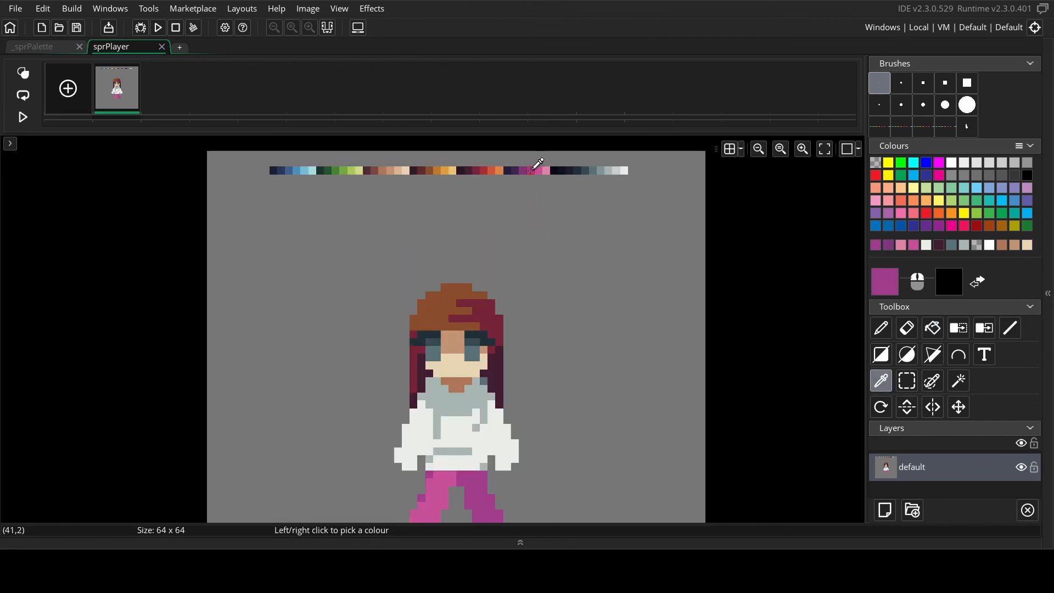
click(525, 170)
scroll(536, 230, down, 3)
key(f)
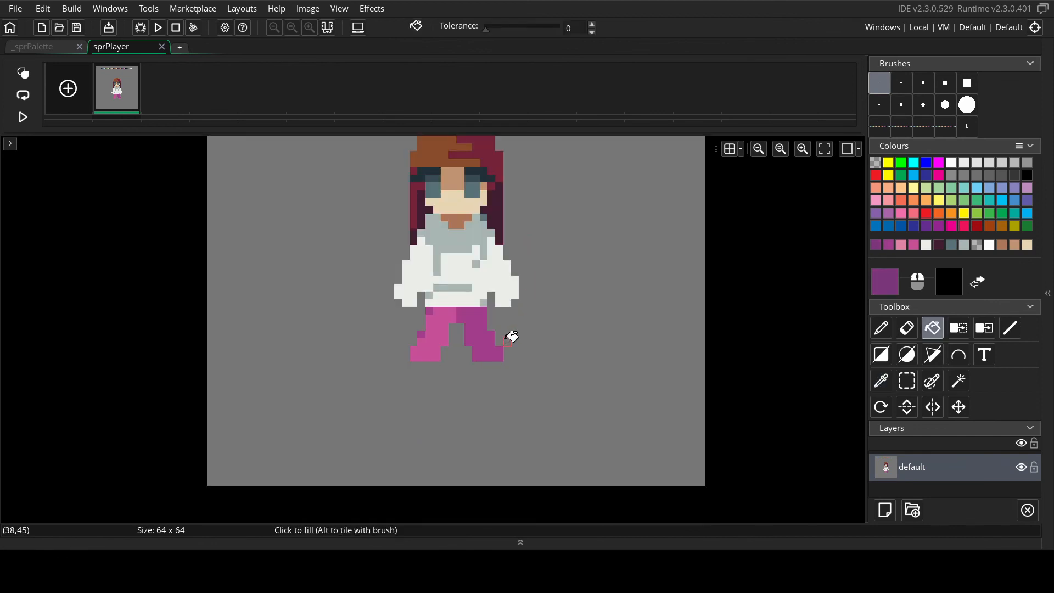
ctrl+scroll(485, 329, down, 3)
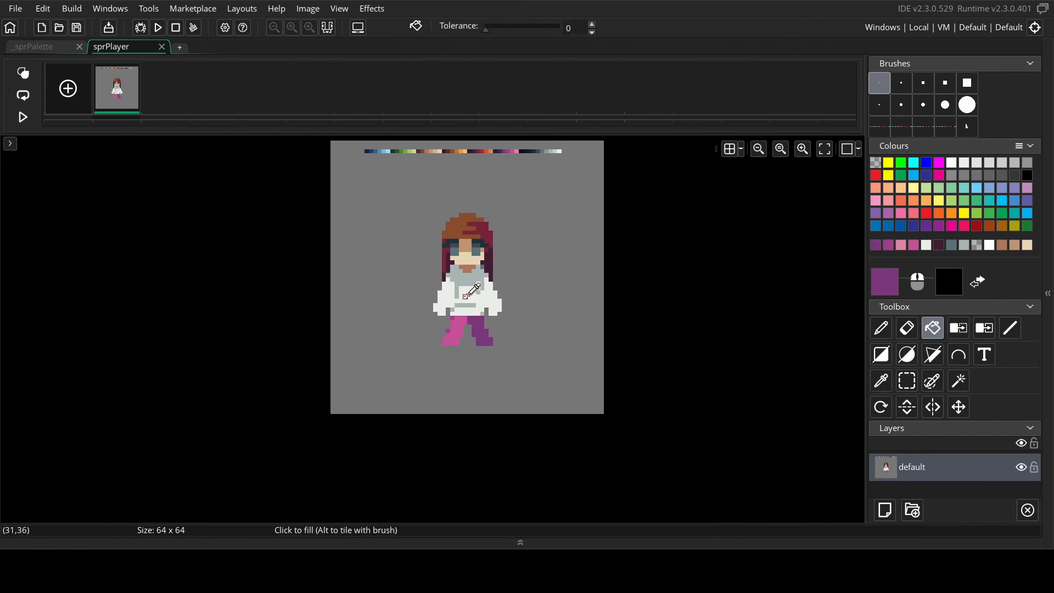
- Select the left-hand half of the character from the hair down to the foot
ctrl+scroll(467, 296, up, 4)
ctrl+scroll(455, 294, down, 1)
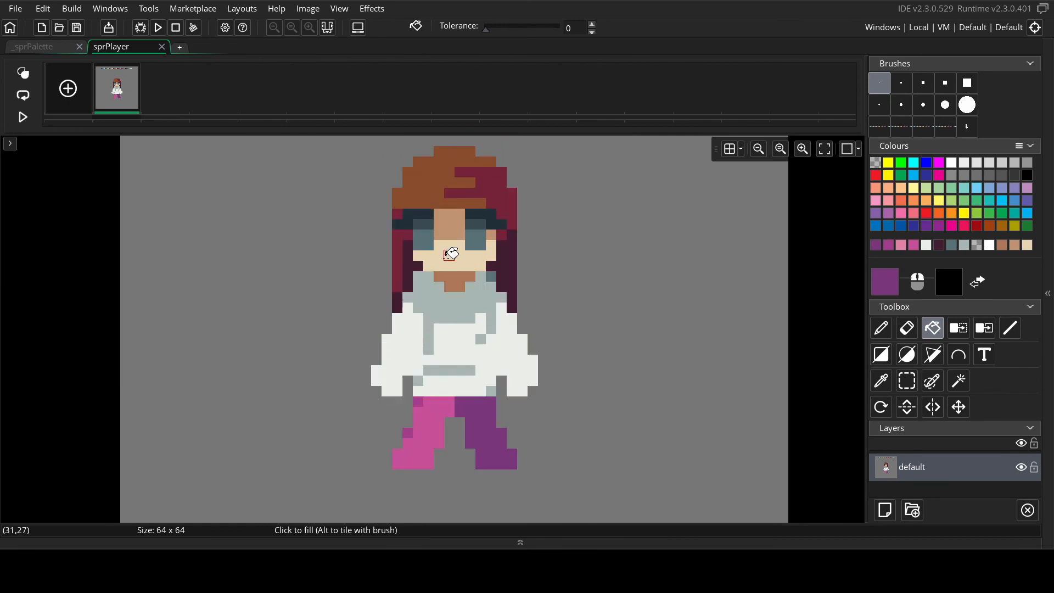
ctrl+scroll(452, 255, down, 1)
ctrl+scroll(417, 315, up, 3)
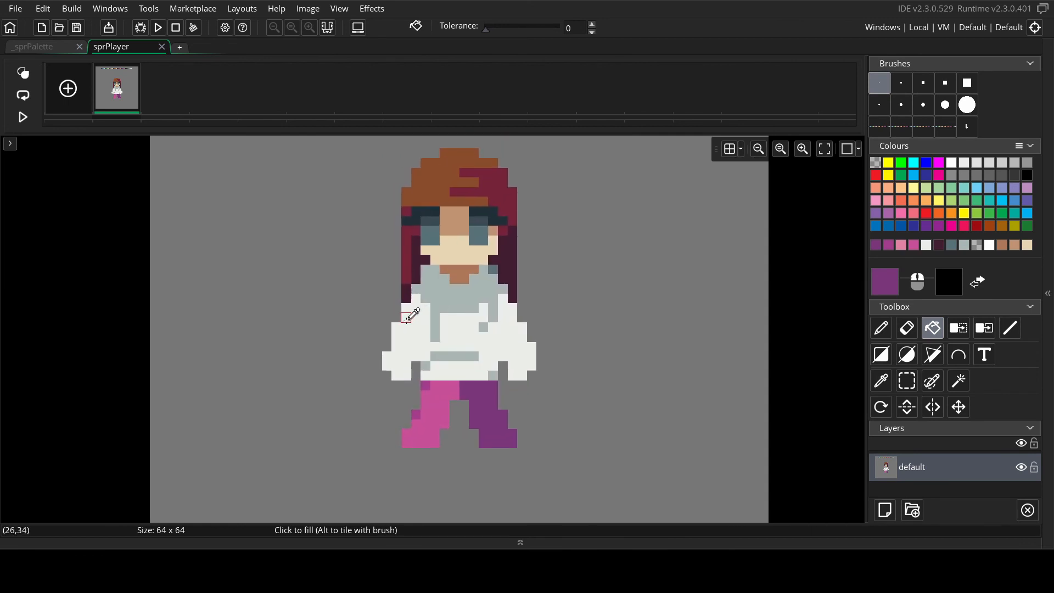
key(s)
drag(360, 176, 467, 324)
scroll(434, 274, down, 2)
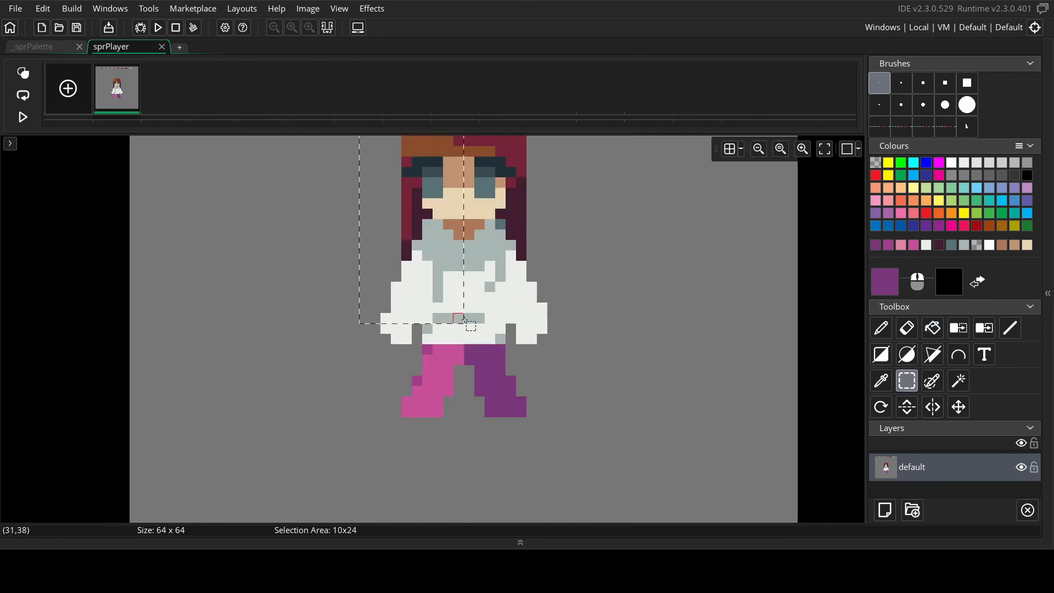
drag(463, 415, 462, 425)
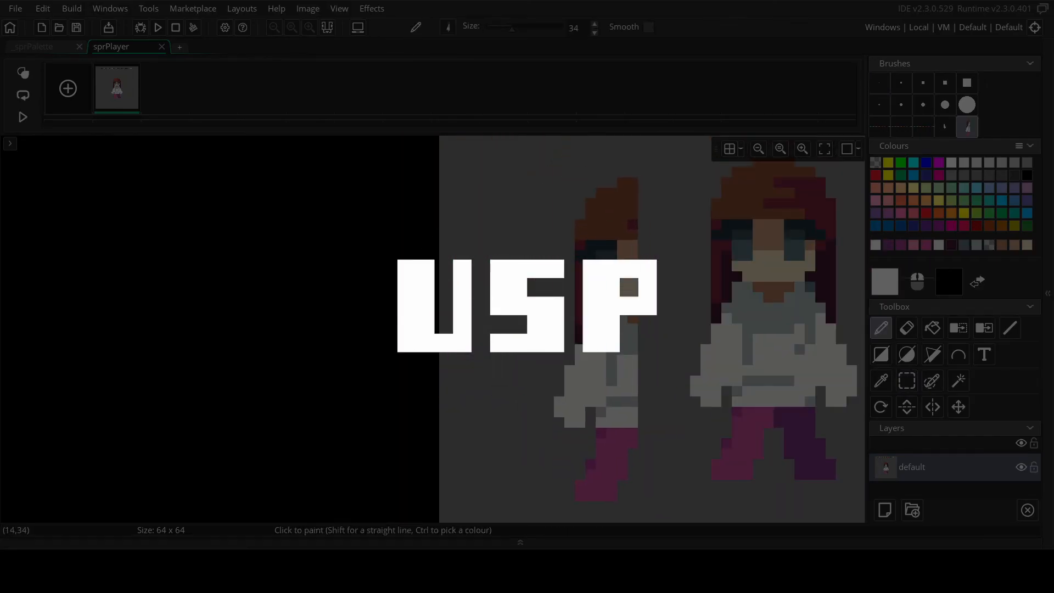
- Stamp the copied half-figure beside the full character on its left-hand side, and return to the single-pixel brush
click(591, 318)
scroll(690, 231, right, 3)
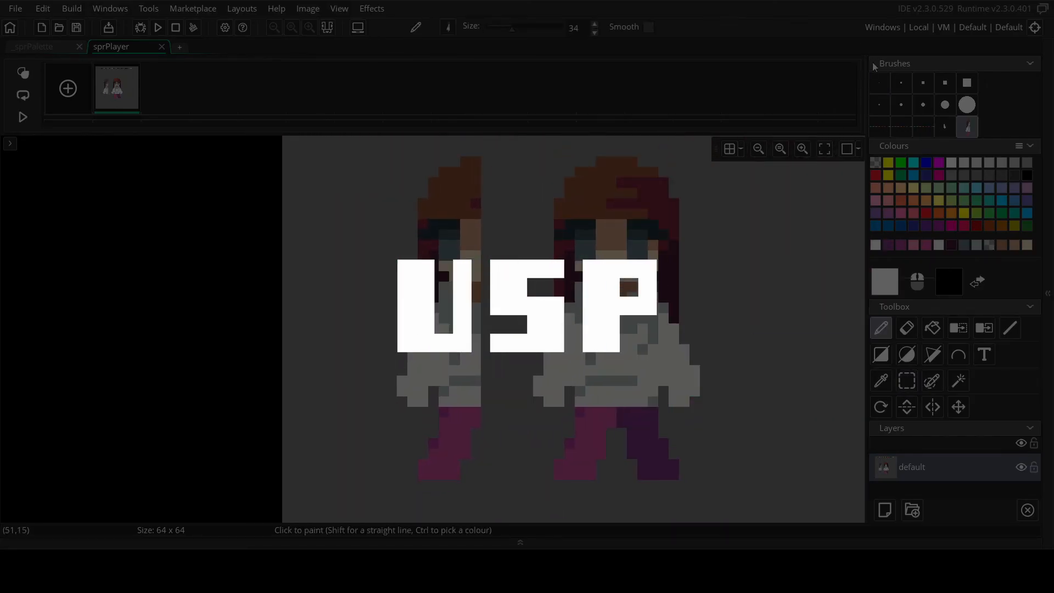
click(873, 82)
- Delete the sleeve and hand from the copied half-figure, leaving only the shoulder
ctrl+scroll(390, 380, up, 3)
key(s)
drag(388, 324, 442, 390)
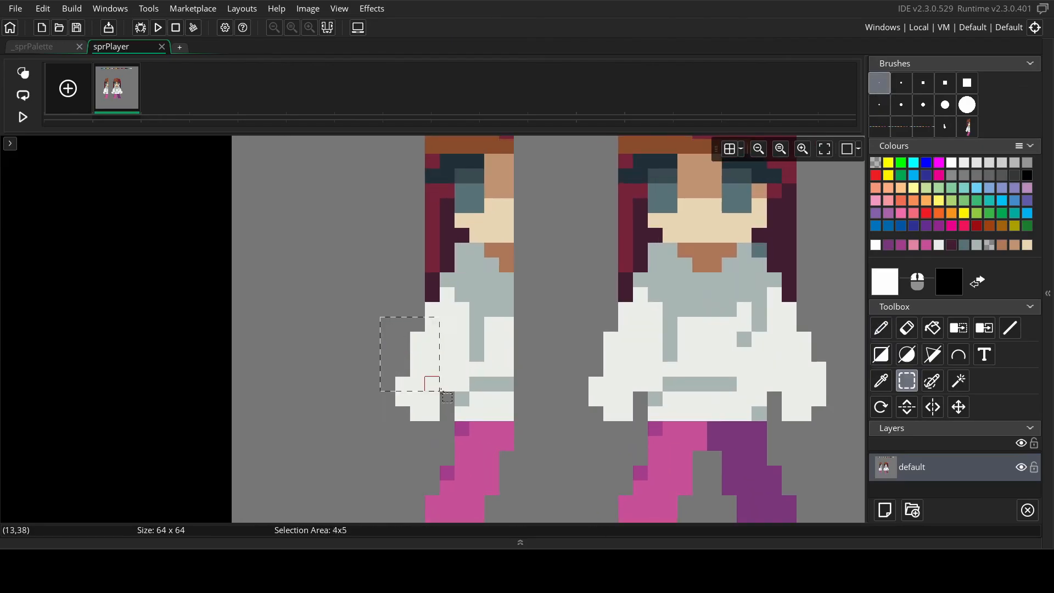
key(Delete)
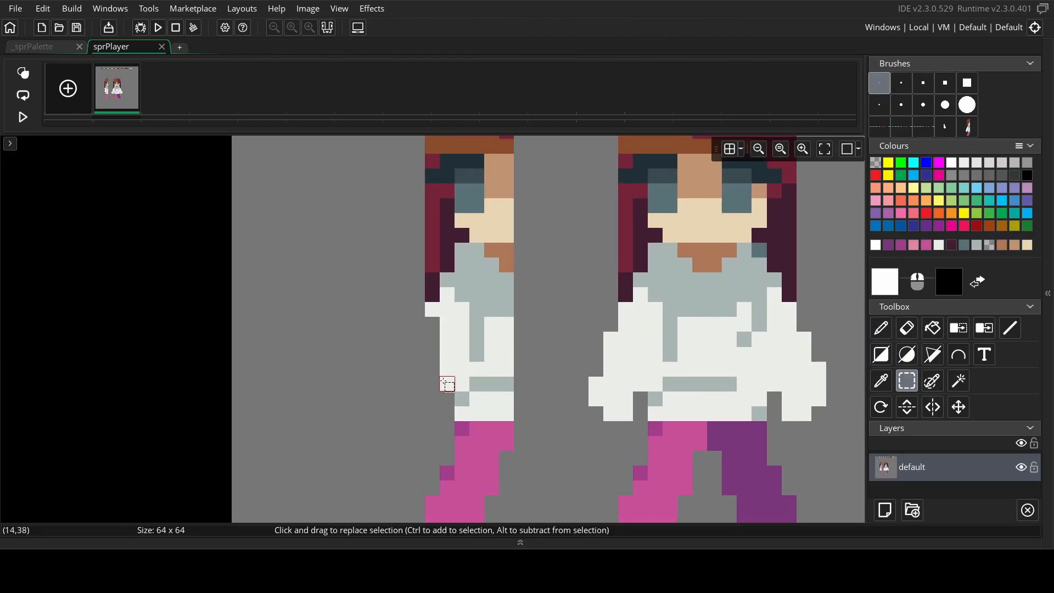
drag(448, 340, 447, 385)
key(Delete)
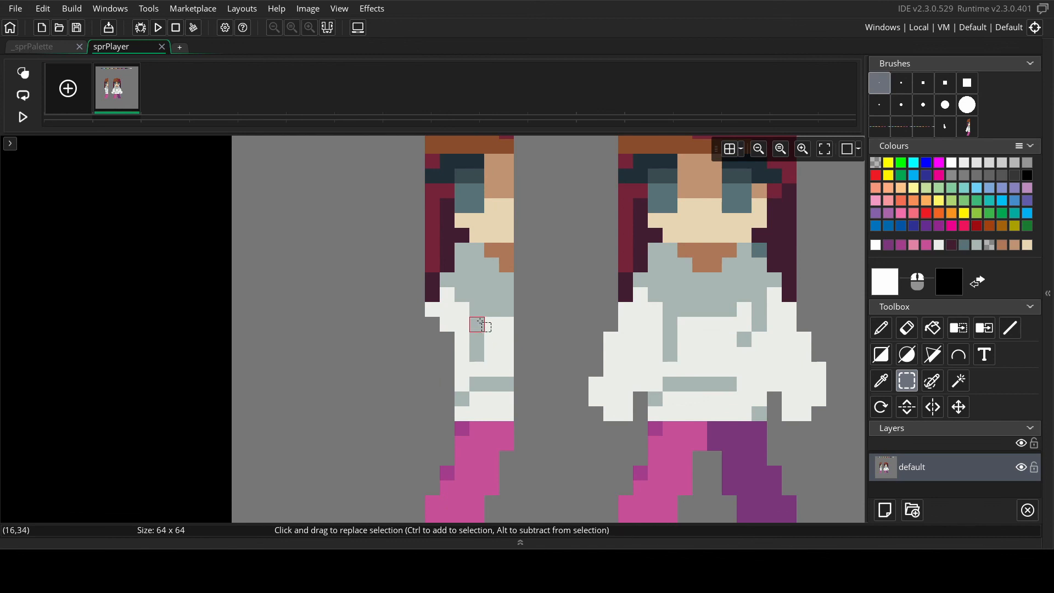
- Draw a new arm on the half-figure in the eye's teal-grey, and erase the surplus row at the hand
ctrl+scroll(481, 325, down, 2)
key(i)
click(475, 234)
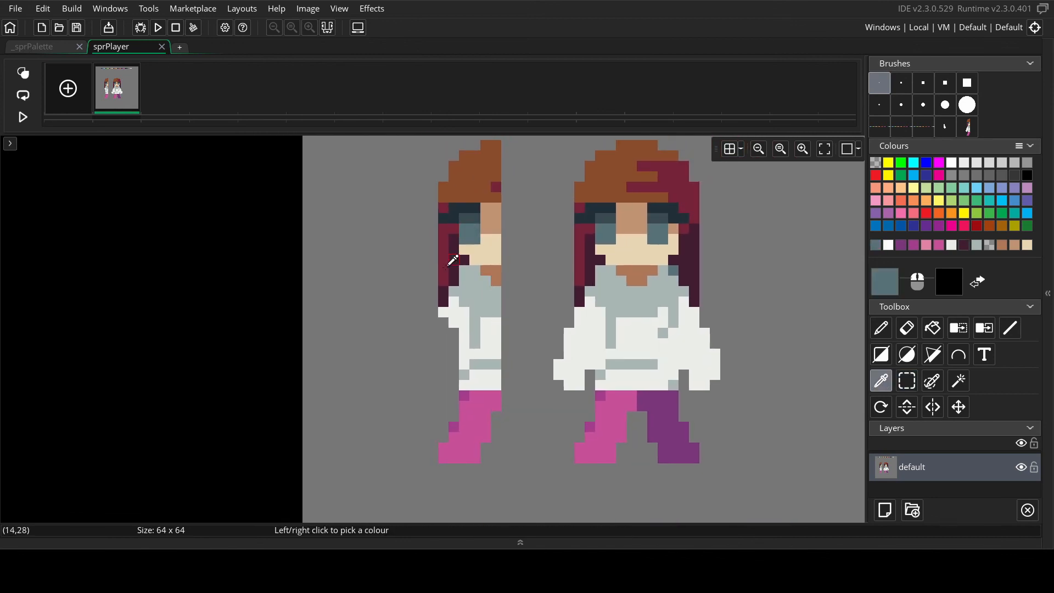
key(l)
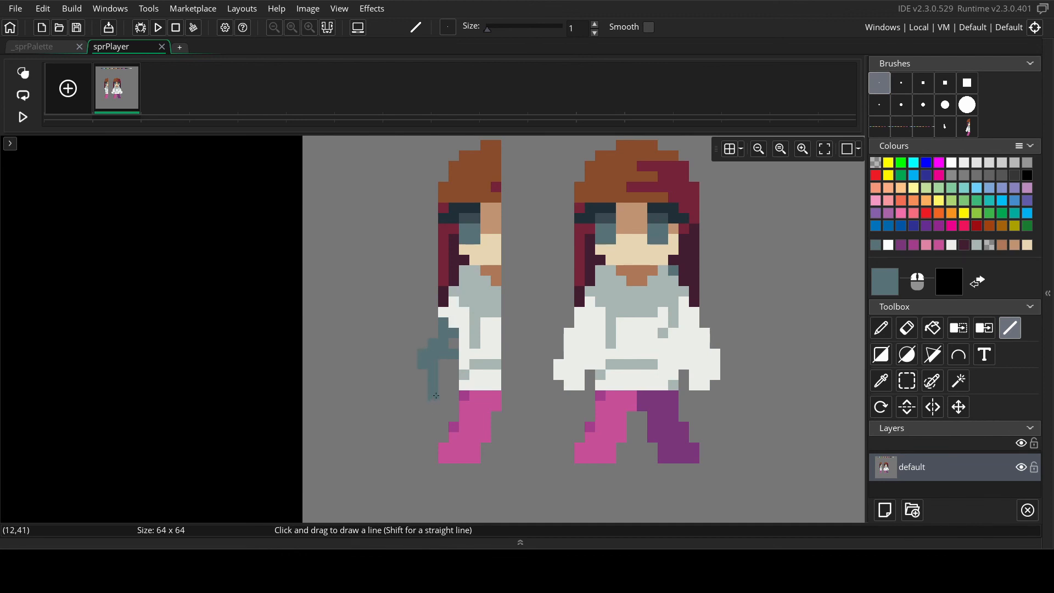
mouse_move(435, 396)
mouse_down()
mouse_move(441, 376)
mouse_move(426, 384)
mouse_move(425, 407)
mouse_up()
key(e)
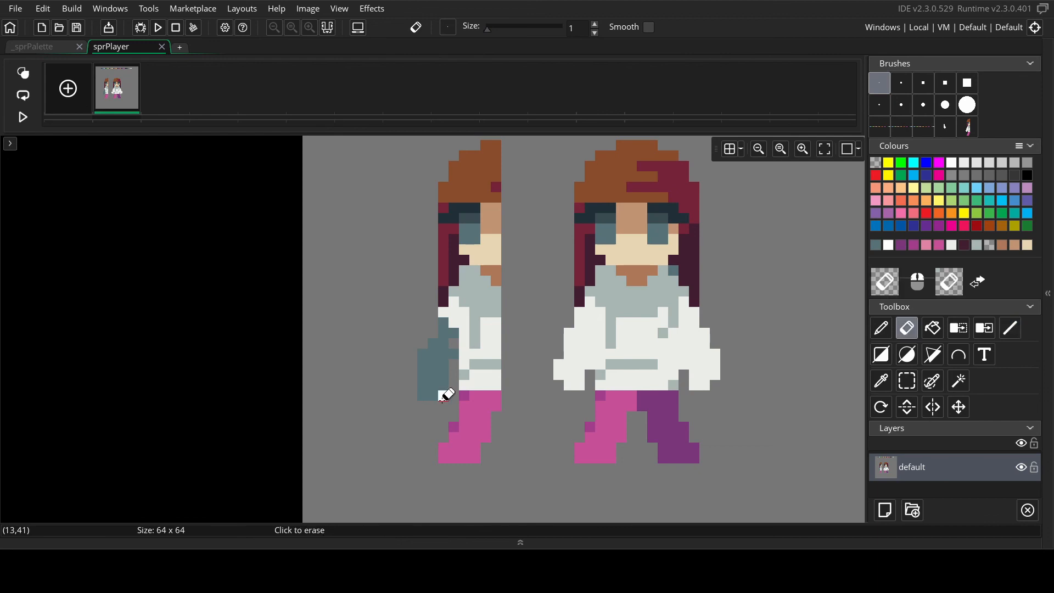
drag(442, 395, 422, 396)
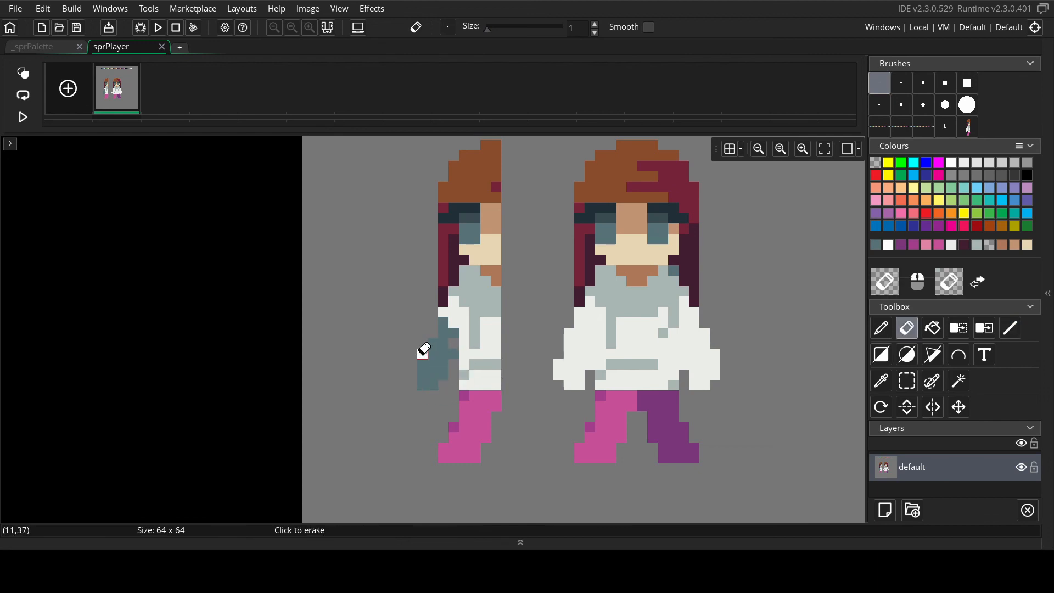
- Erase the outermost column of the half-figure's teal-grey arm and redraw the next column in off-white sampled from the sweater
drag(423, 343, 423, 384)
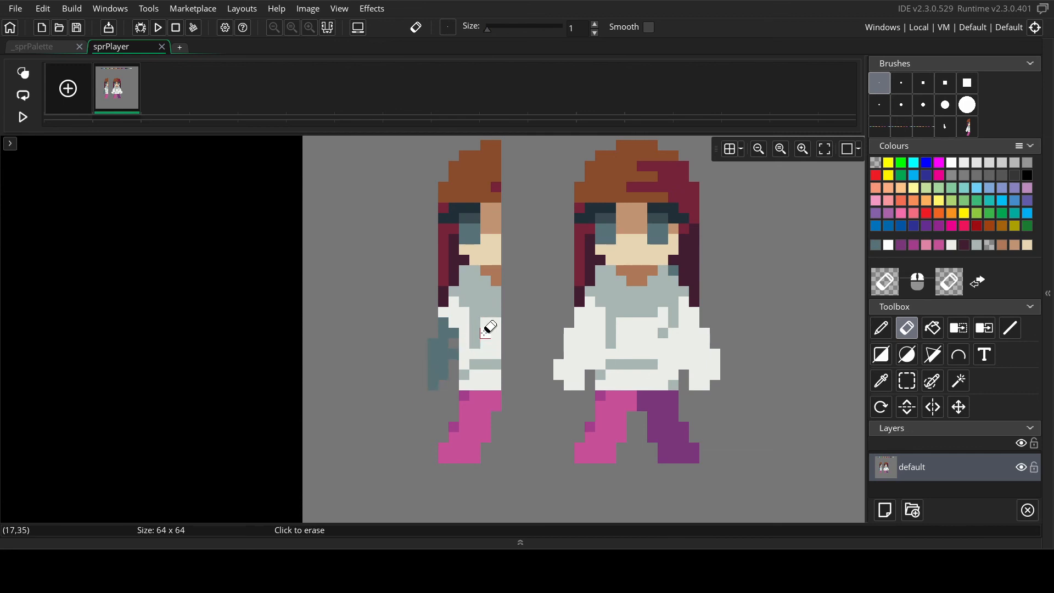
key(i)
click(488, 330)
key(l)
drag(433, 344, 433, 400)
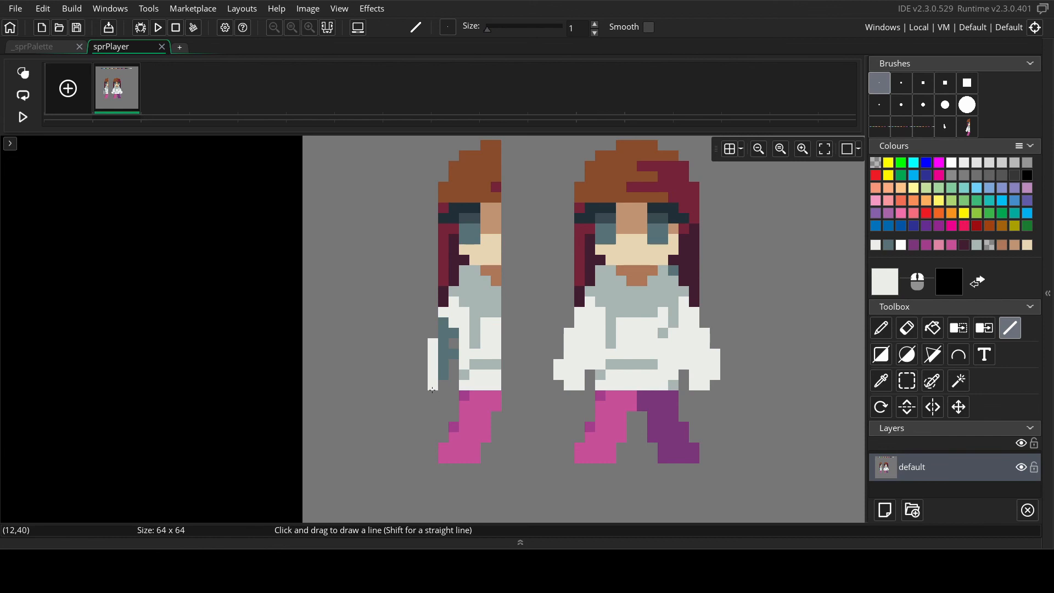
- Select the outer part of the half-figure's new arm, from below the shoulder down to the hand
scroll(433, 391, down, 2)
key(s)
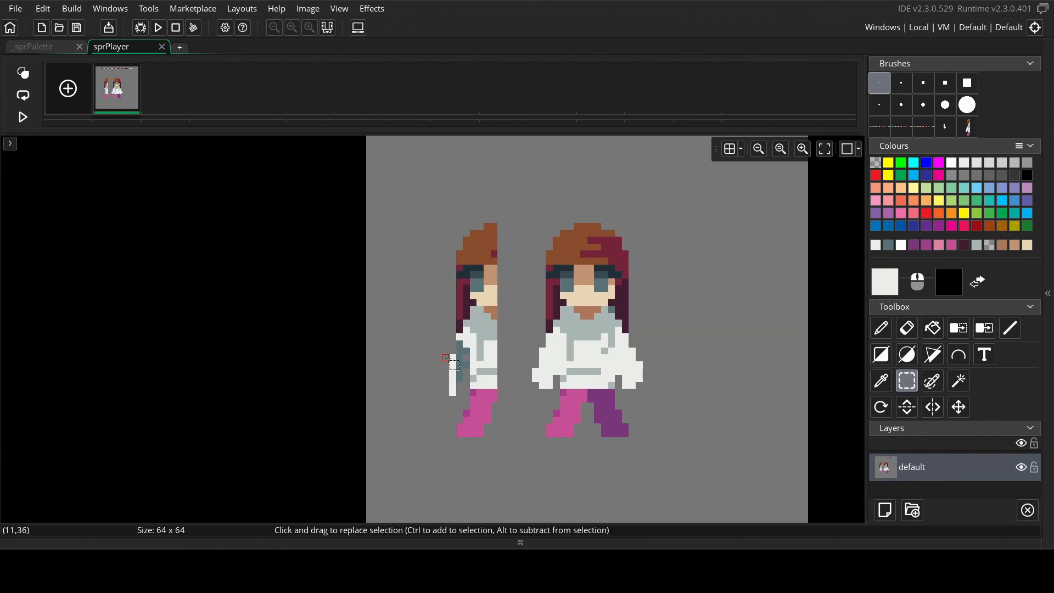
scroll(450, 357, up, 2)
scroll(454, 355, down, 2)
middle_drag(577, 360, 476, 356)
scroll(467, 373, up, 1)
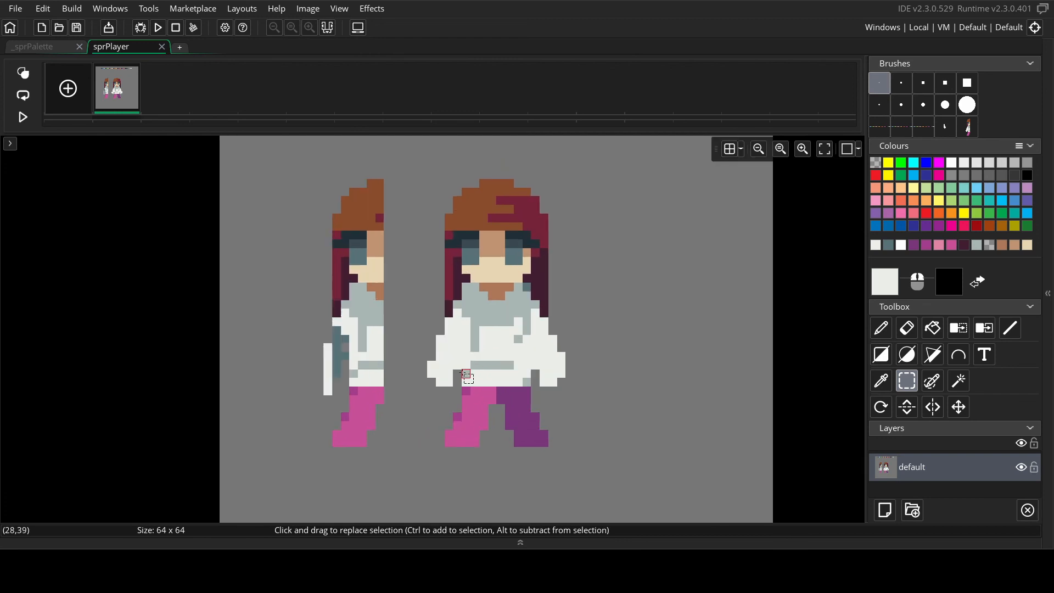
scroll(384, 367, up, 3)
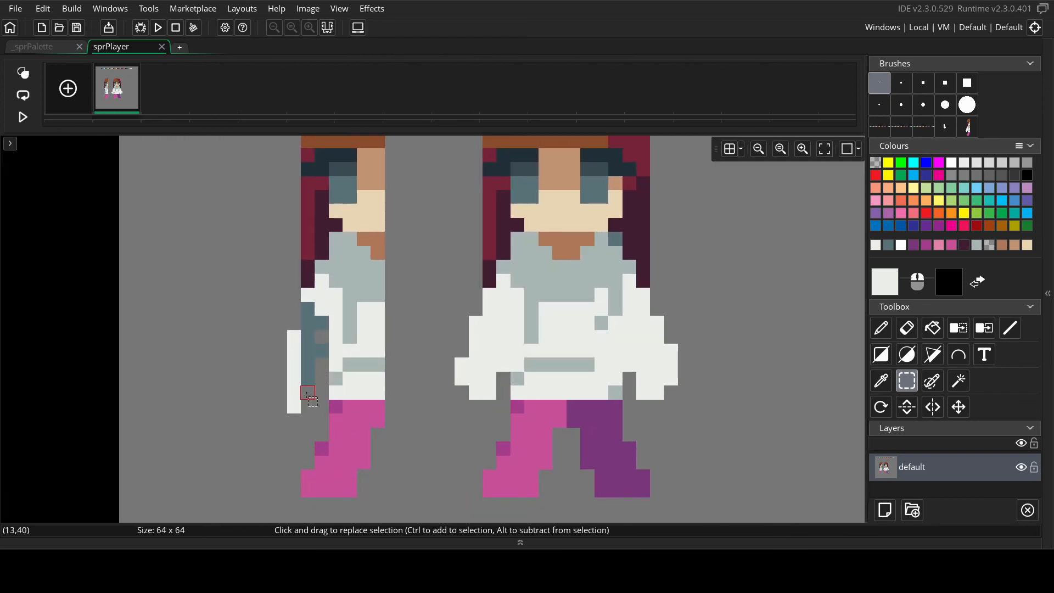
key(i)
key(s)
drag(295, 324, 316, 413)
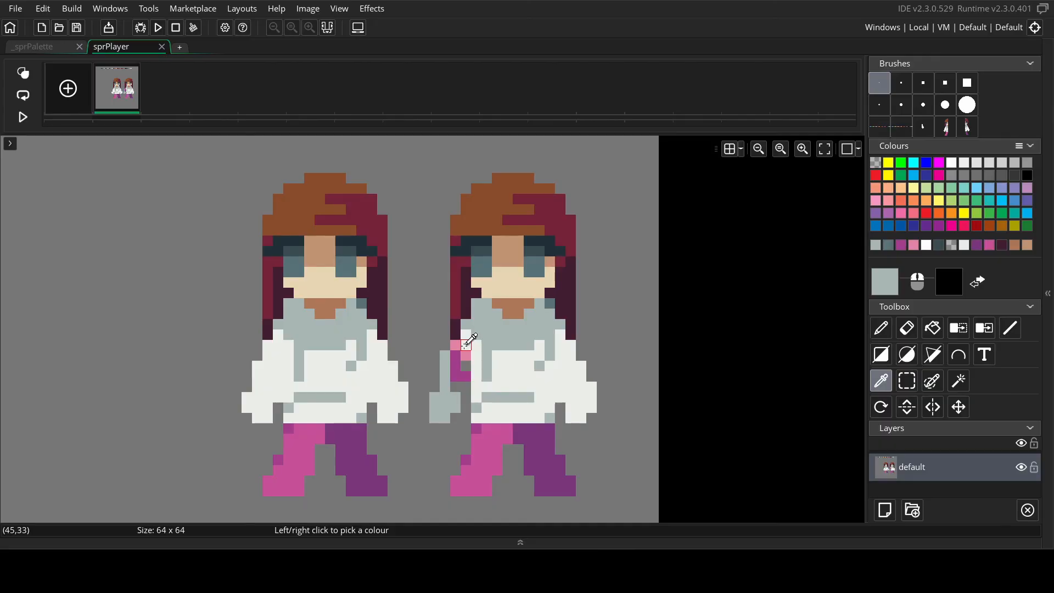
- Select the original full character, move it away from the version with the redrawn arm, and delete it
scroll(470, 347, down, 4)
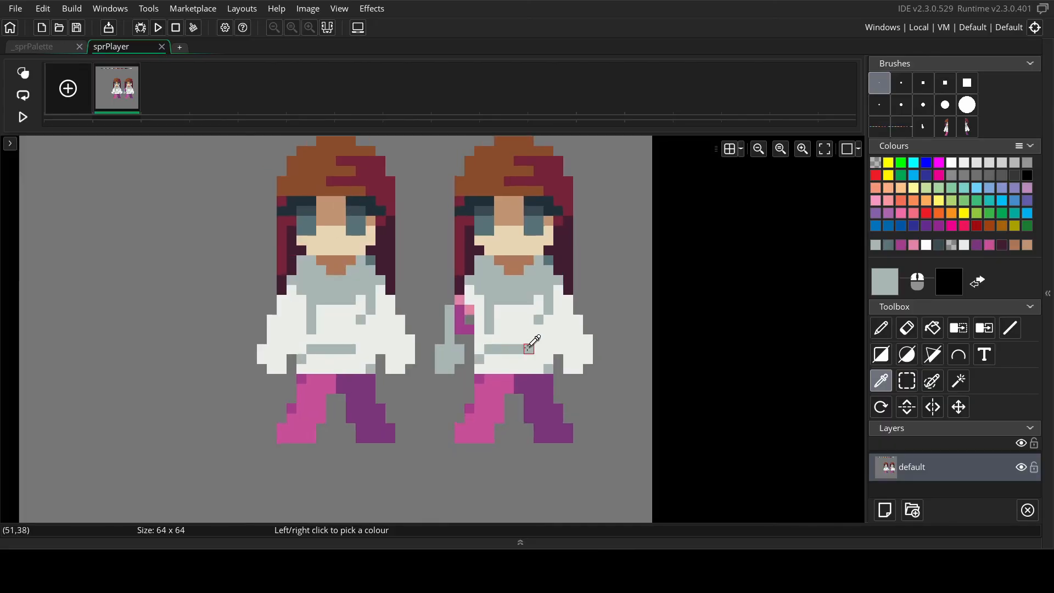
key(s)
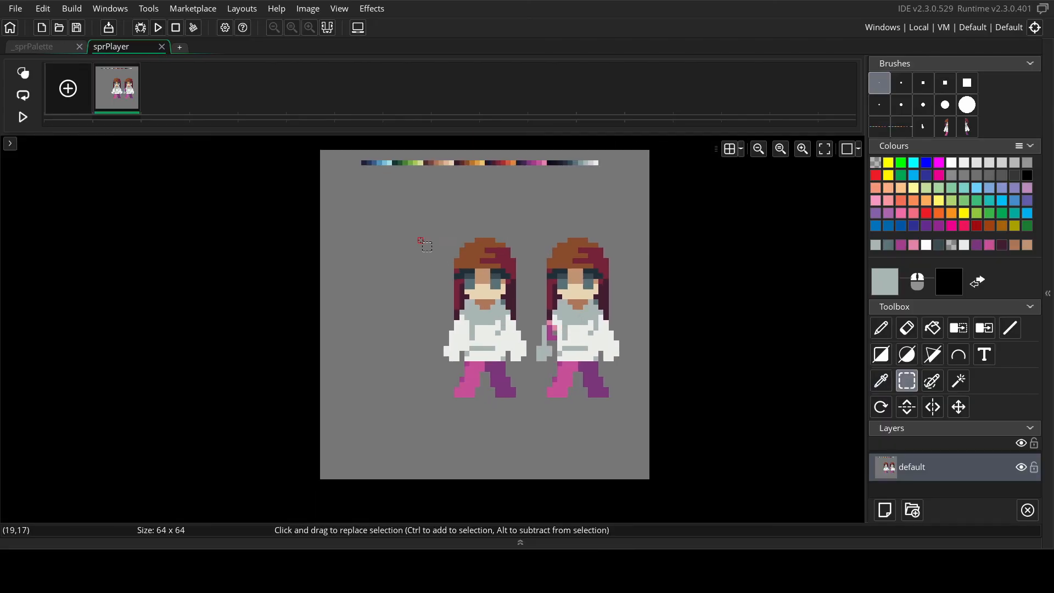
drag(434, 228, 529, 411)
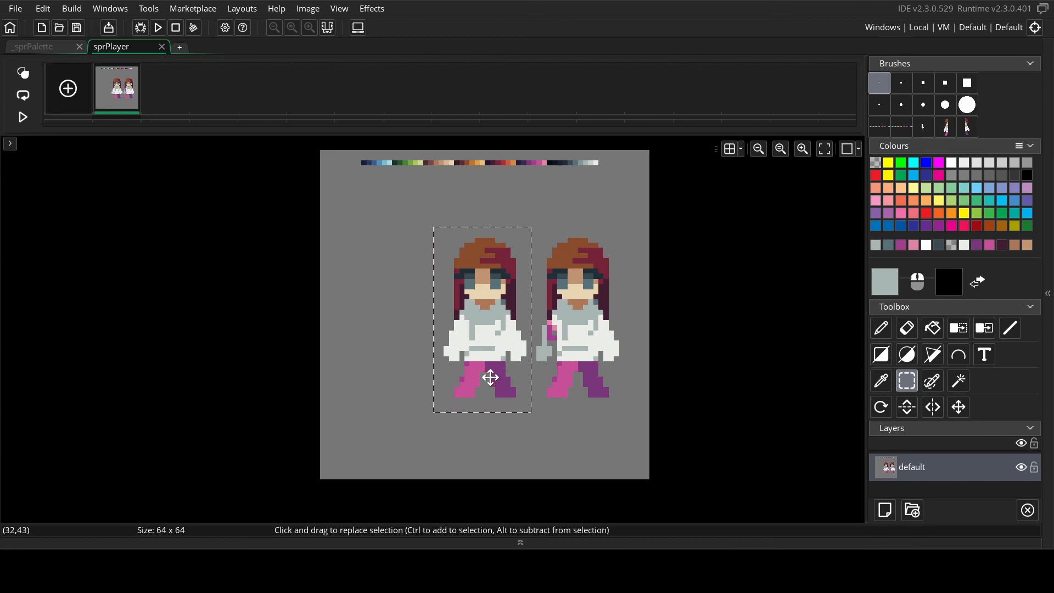
drag(490, 378, 387, 372)
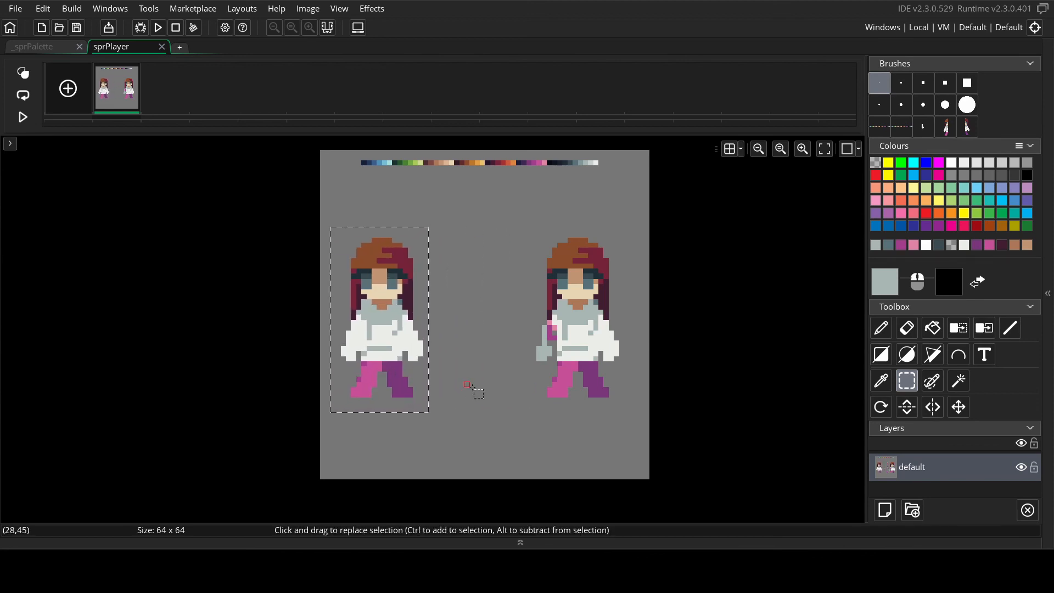
key(Delete)
- Select the remaining character with the redrawn arm and move it to the middle of the canvas
scroll(571, 344, up, 3)
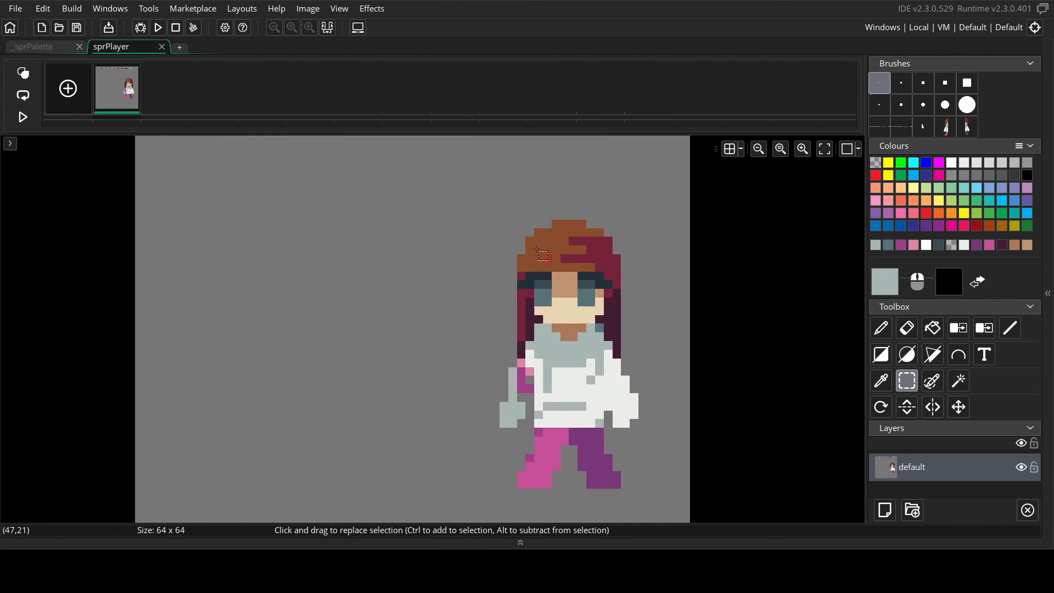
drag(509, 202, 714, 522)
drag(464, 211, 713, 522)
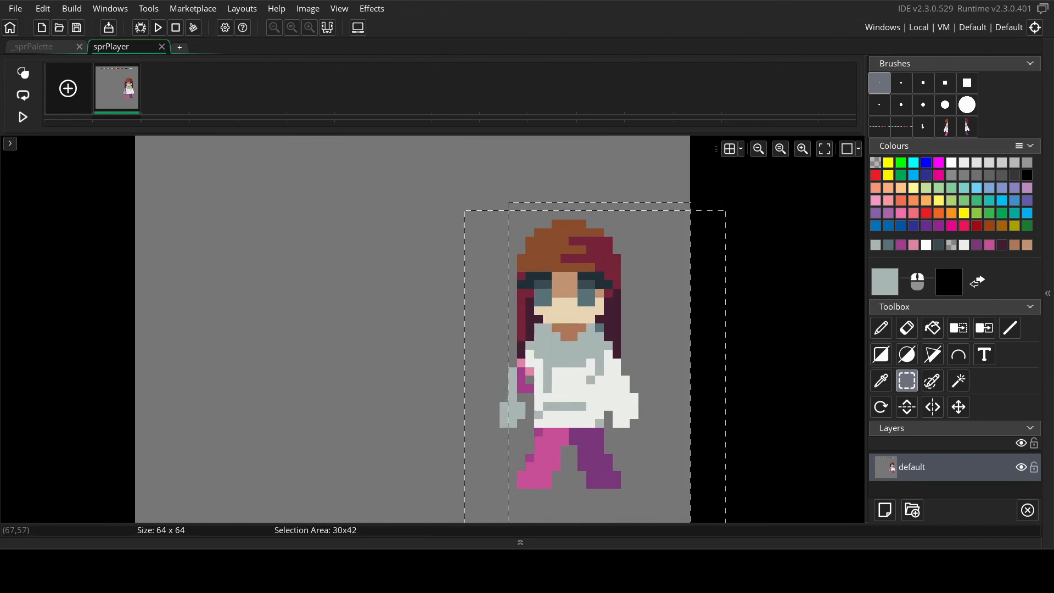
drag(625, 437, 488, 440)
click(534, 421)
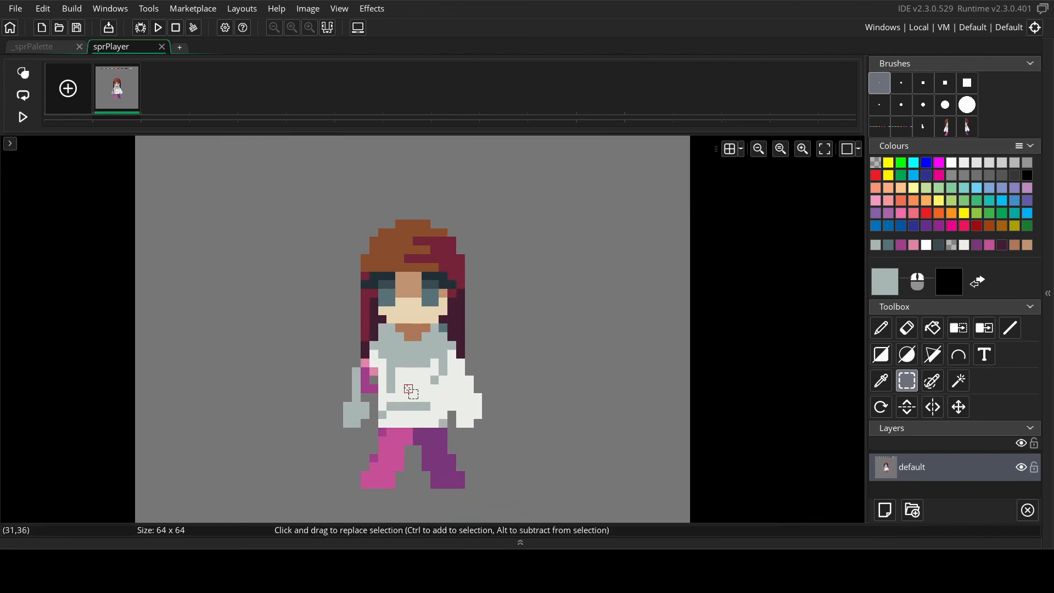
- Add maroon shading sampled from the hair to its upper edges and a short row near the crown, and sample the hair's brown
scroll(425, 291, up, 1)
key(i)
click(447, 221)
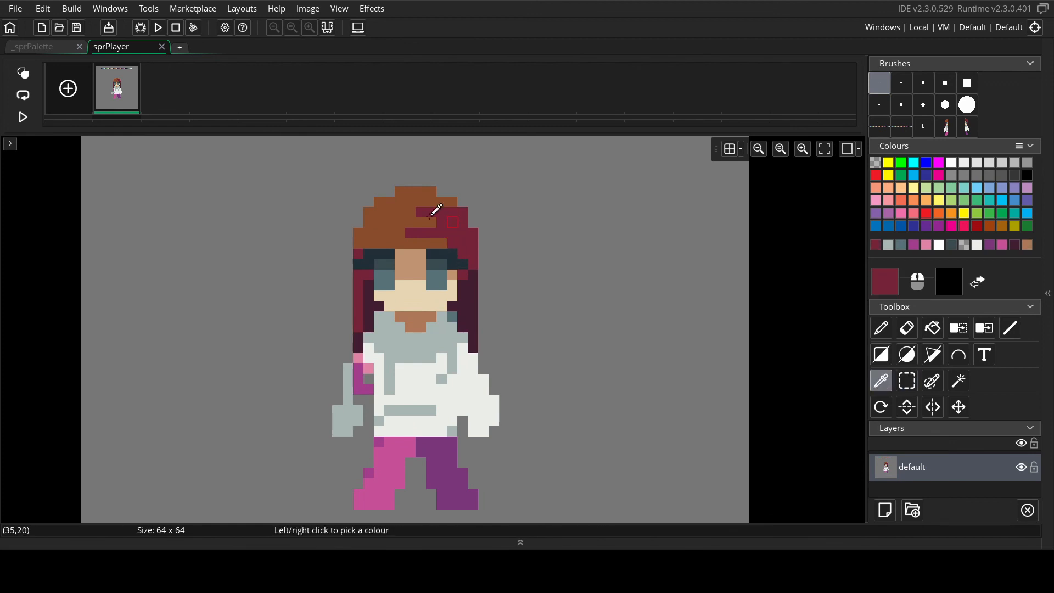
key(l)
click(399, 202)
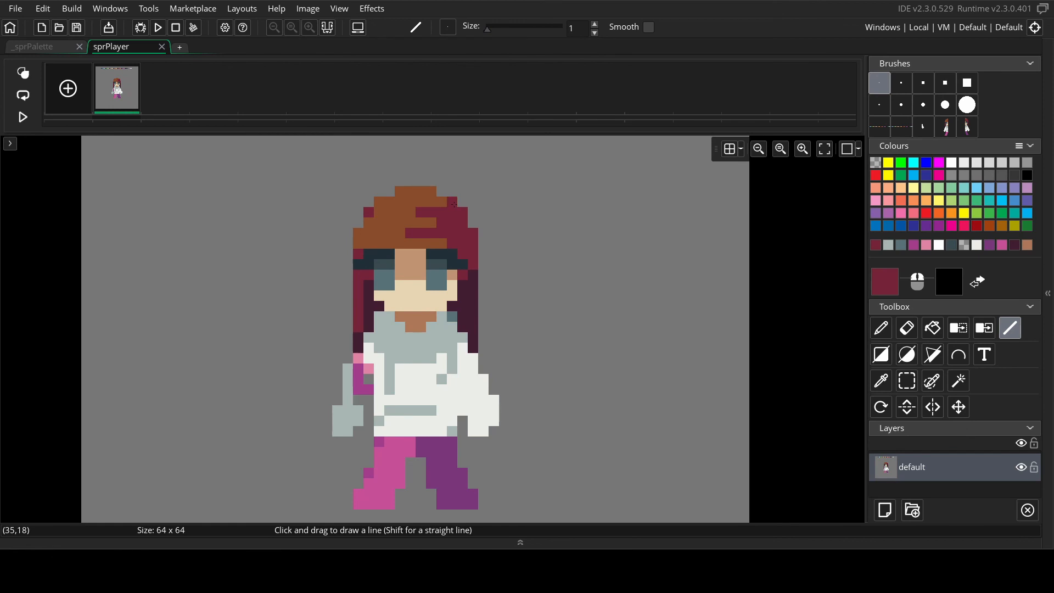
mouse_move(452, 202)
mouse_down()
mouse_move(412, 205)
mouse_move(428, 203)
mouse_up()
key(ctrl+z)
alt+click(410, 213)
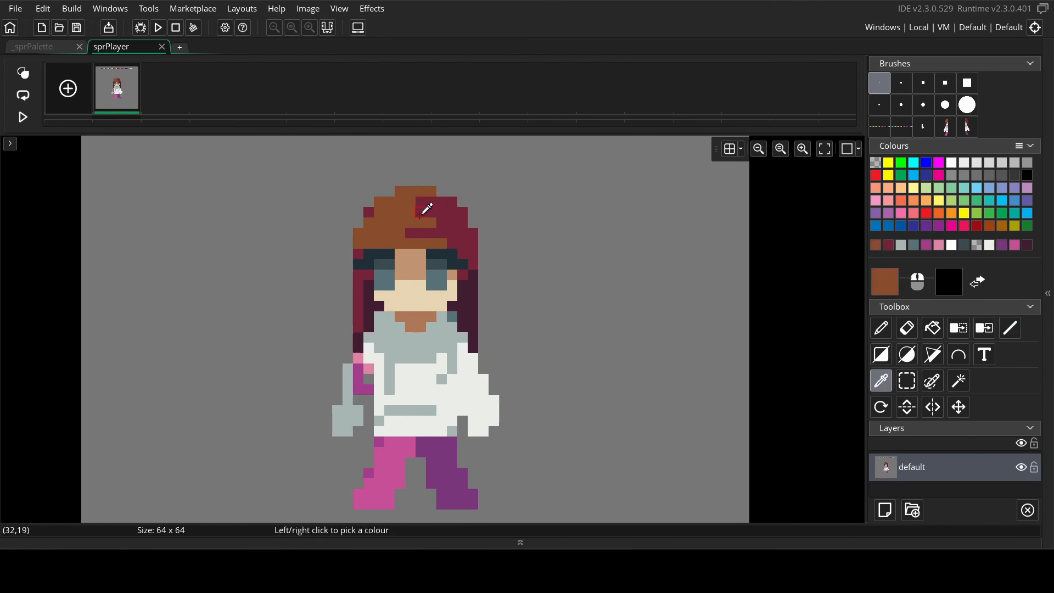